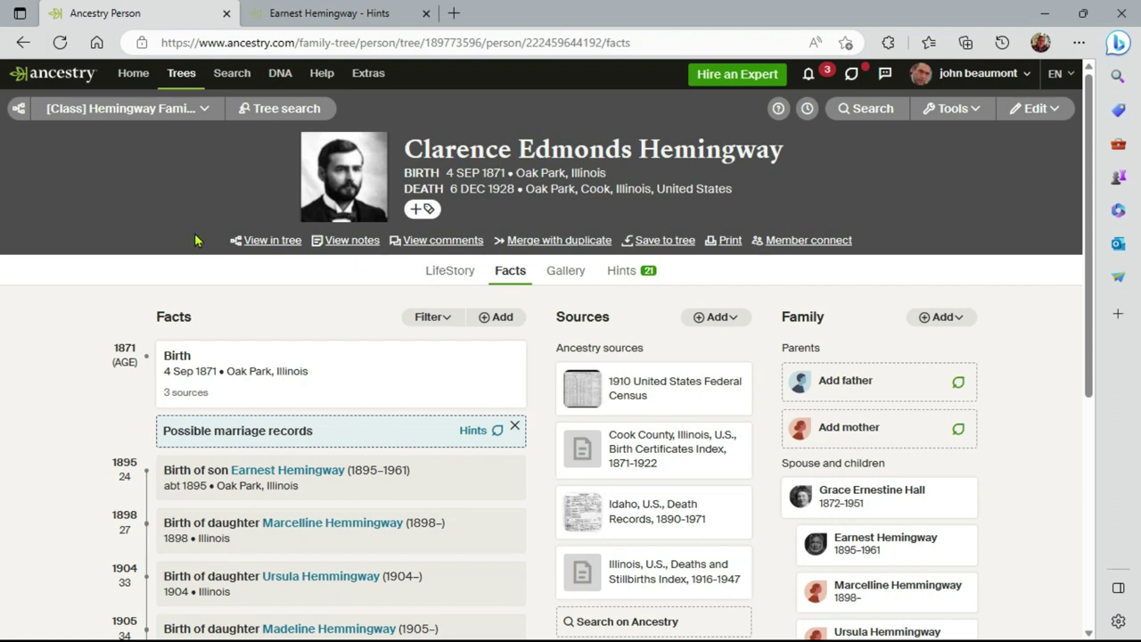
Filter the facts list to hide family events and show name and gender
{"action": "scroll", "coordinate": [196, 240], "scroll_direction": "down", "scroll_amount": 5}
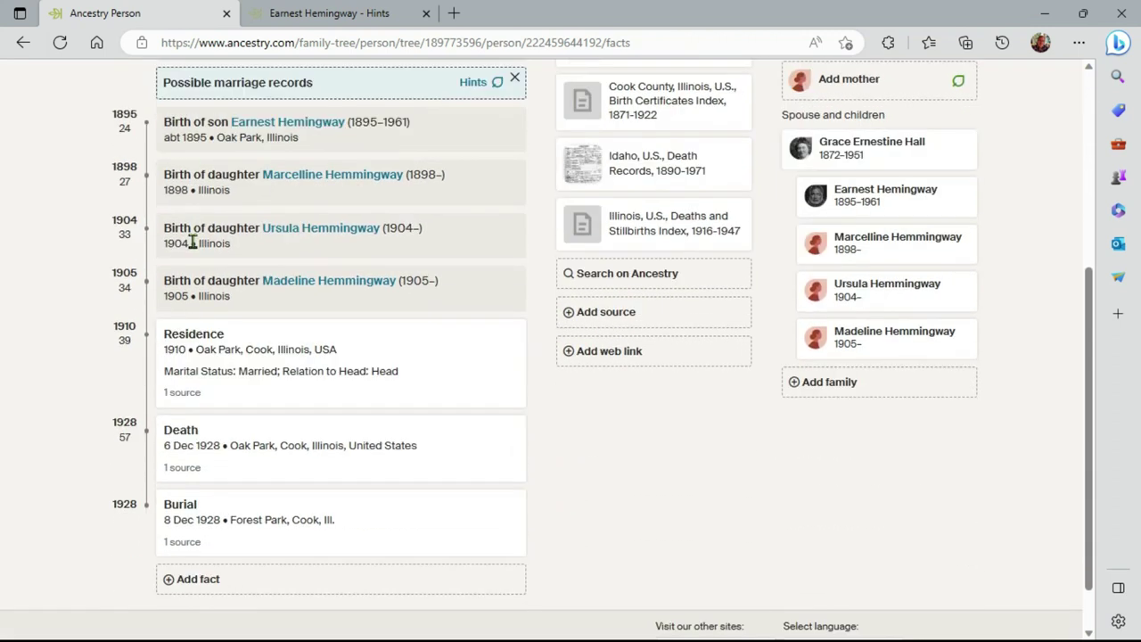
{"action": "scroll", "coordinate": [192, 241], "scroll_direction": "up", "scroll_amount": 5}
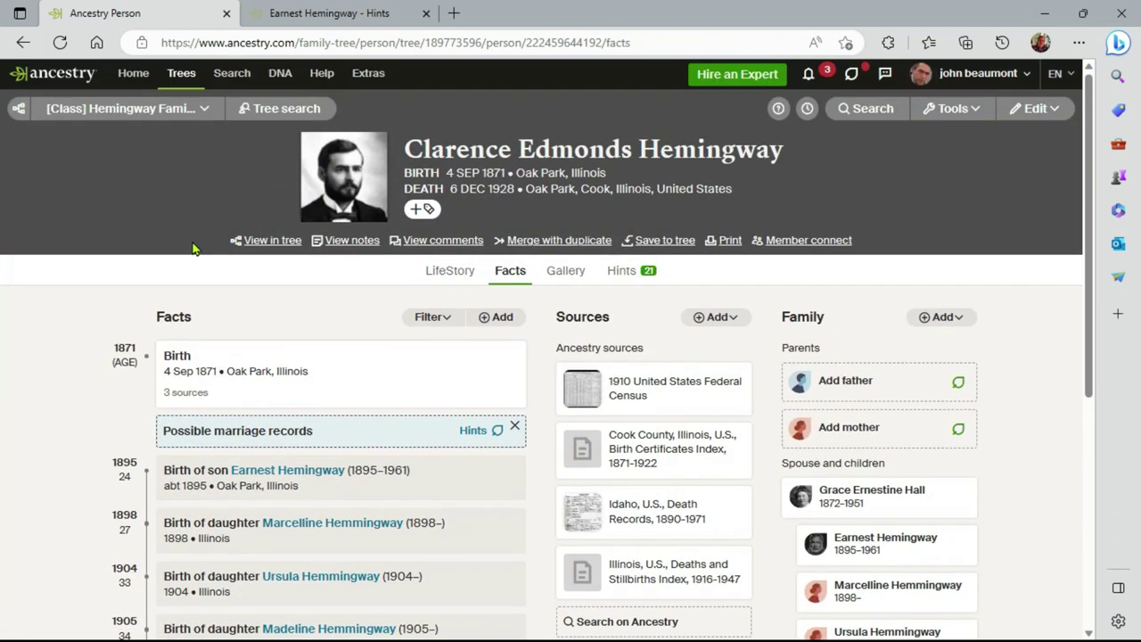
{"action": "scroll", "coordinate": [191, 248], "scroll_direction": "down", "scroll_amount": 1}
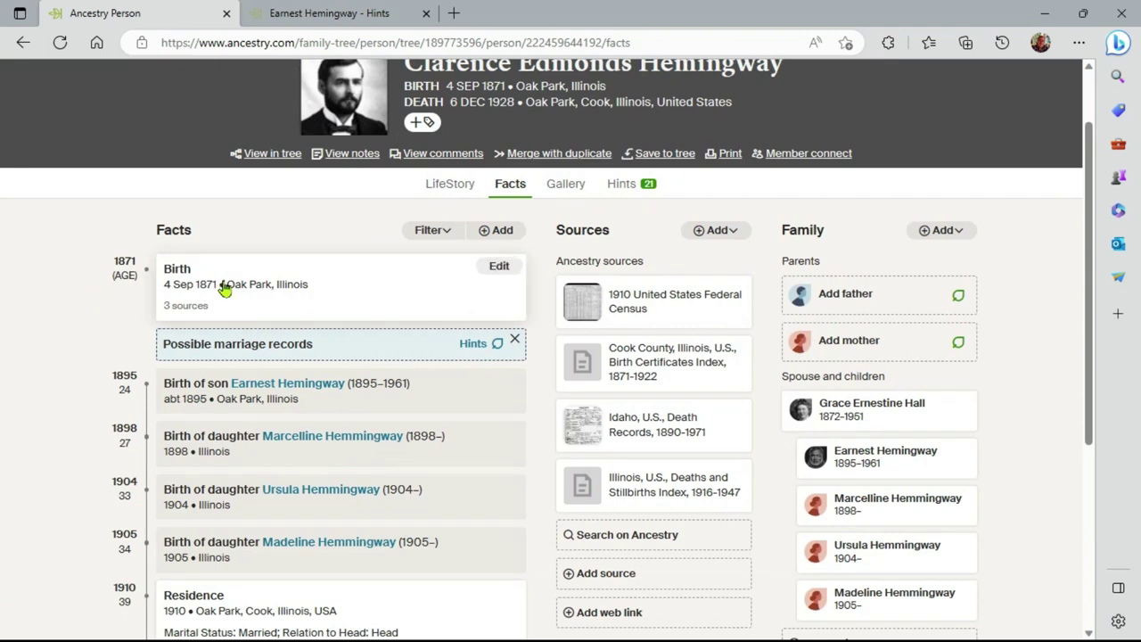
{"action": "left_click", "coordinate": [449, 231]}
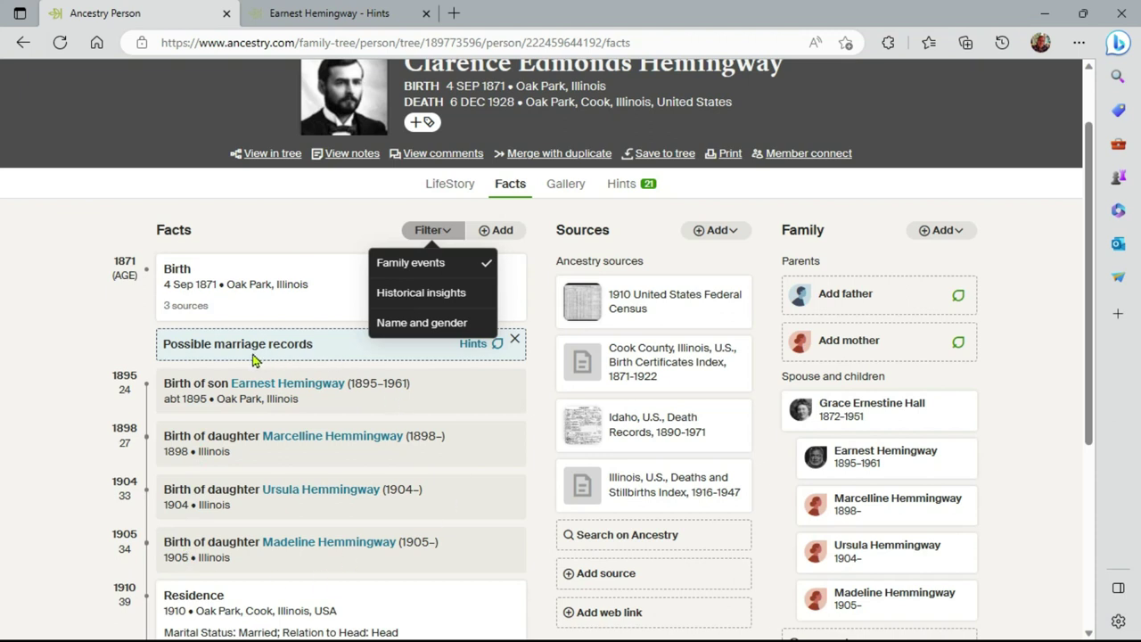
{"action": "left_click", "coordinate": [445, 266]}
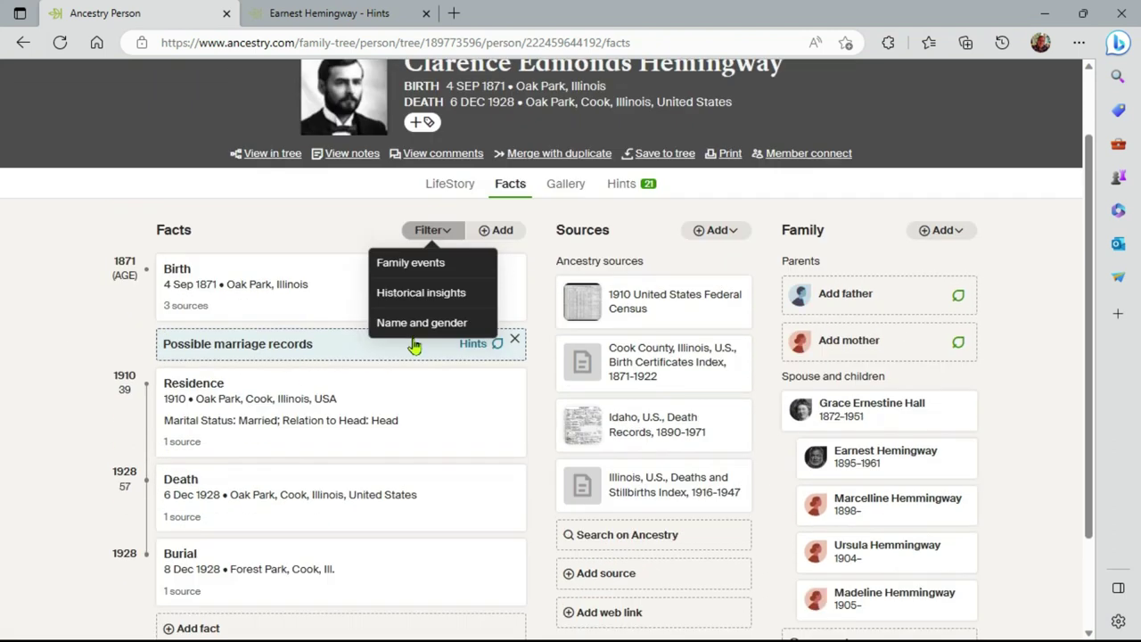
{"action": "left_click", "coordinate": [419, 321]}
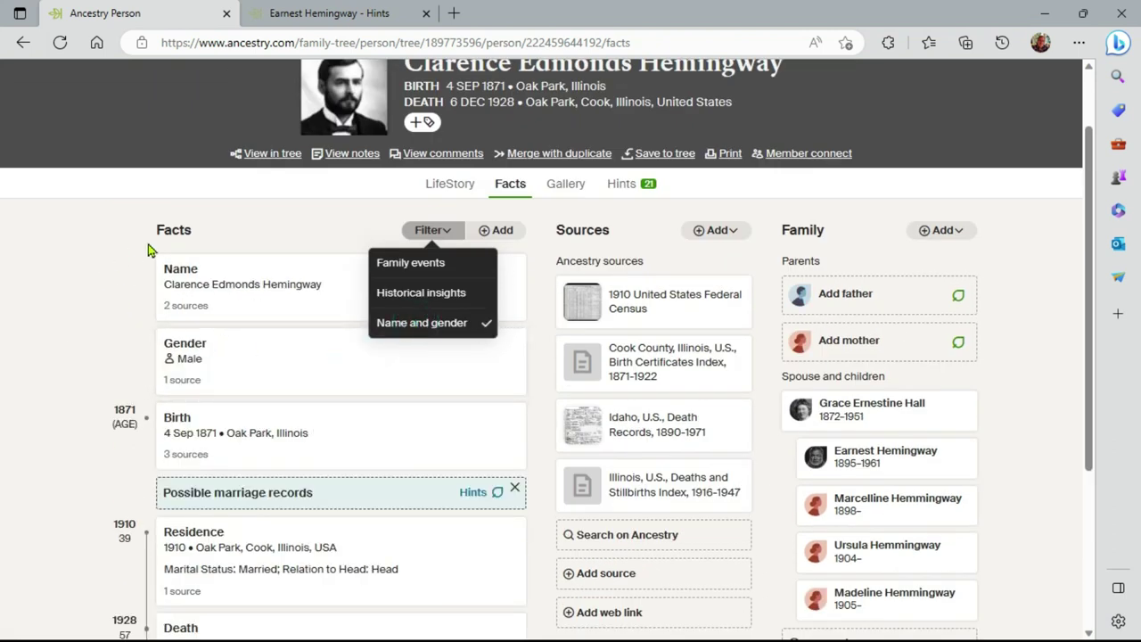
{"action": "left_click", "coordinate": [434, 331]}
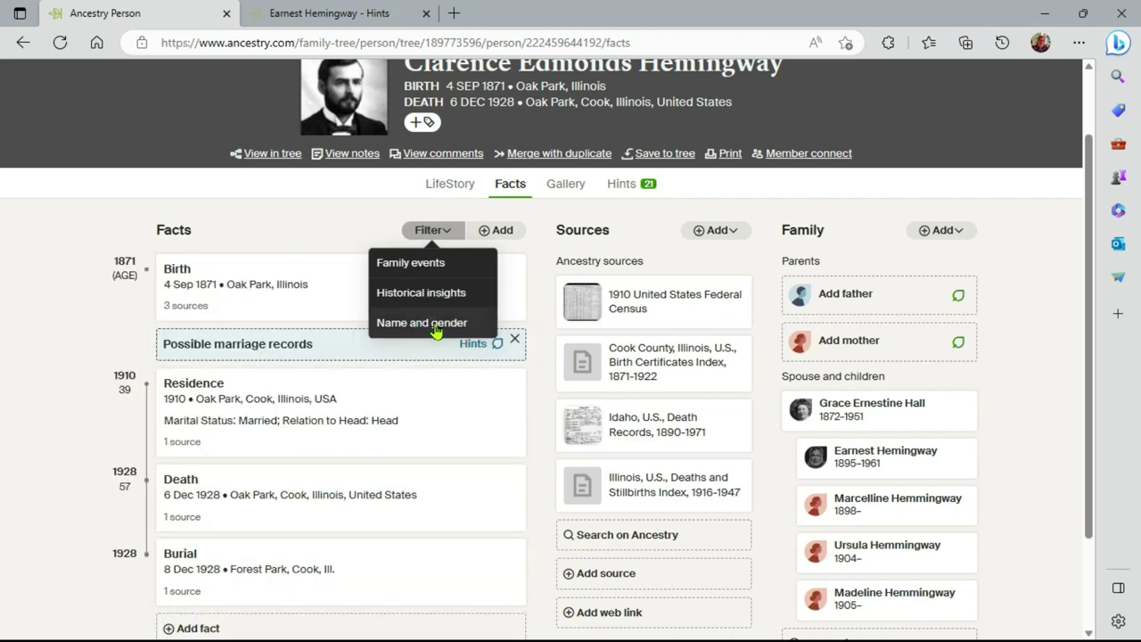
{"action": "left_click", "coordinate": [436, 331]}
{"action": "left_click", "coordinate": [87, 255]}
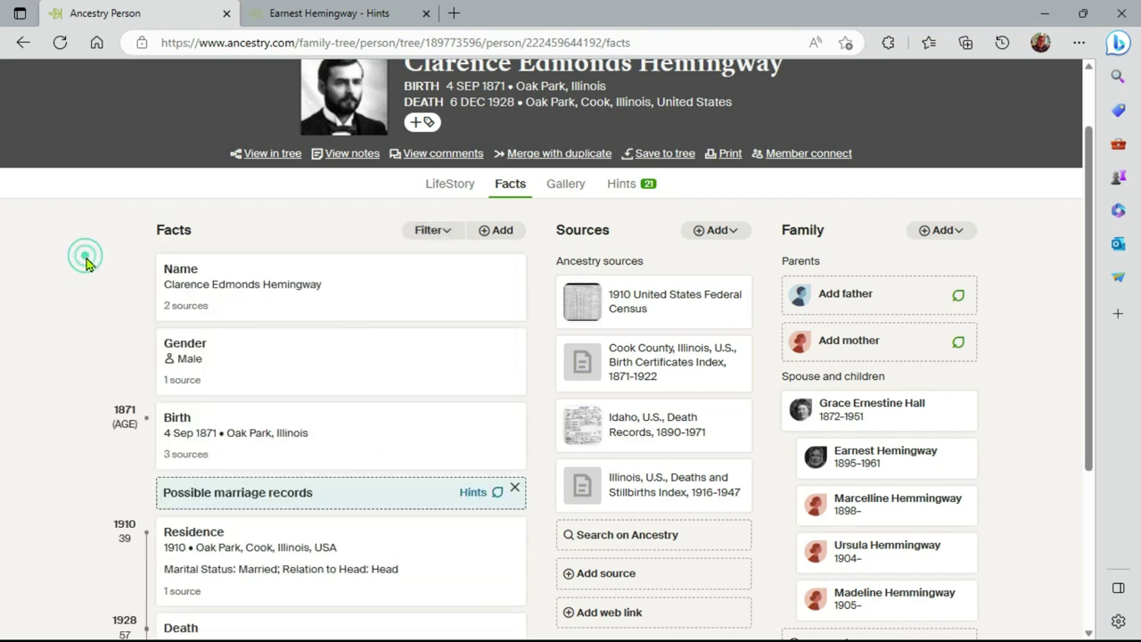
{"action": "scroll", "coordinate": [88, 285], "scroll_direction": "up", "scroll_amount": 1}
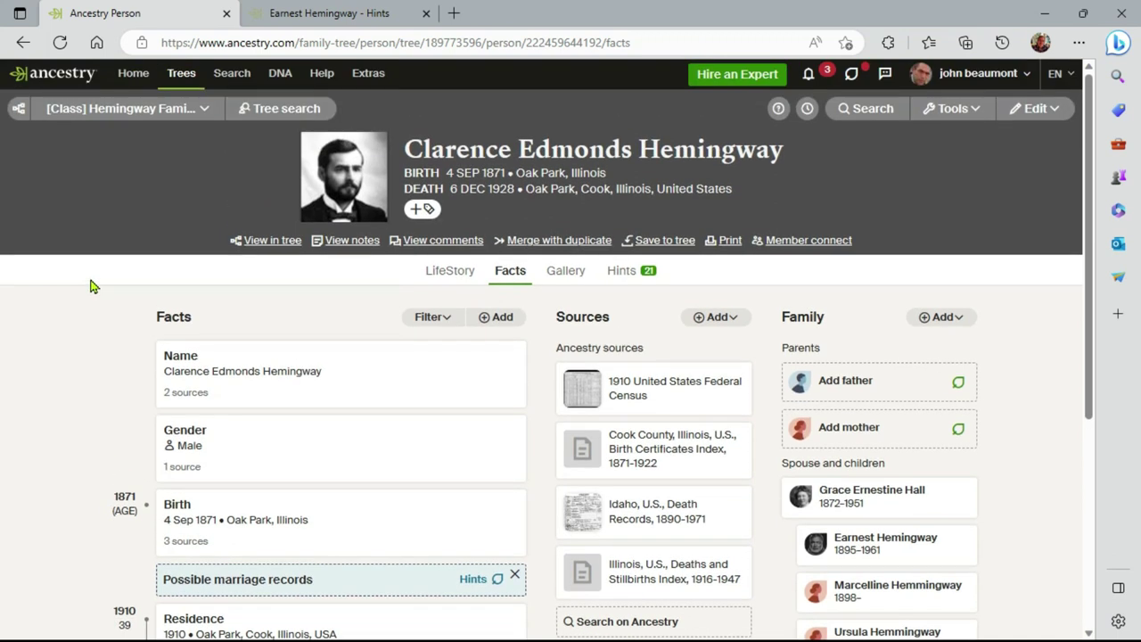
Trace the name, gender, birth, residence, death and burial facts to their linked sources, one at a time
{"action": "scroll", "coordinate": [90, 285], "scroll_direction": "down", "scroll_amount": 1}
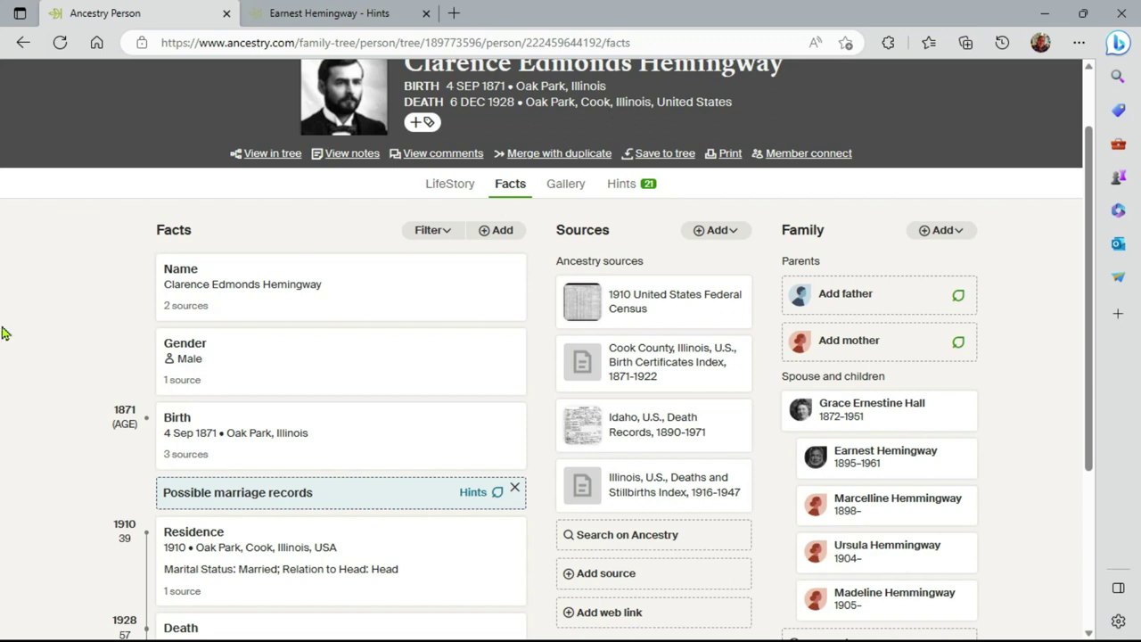
{"action": "left_click", "coordinate": [359, 286]}
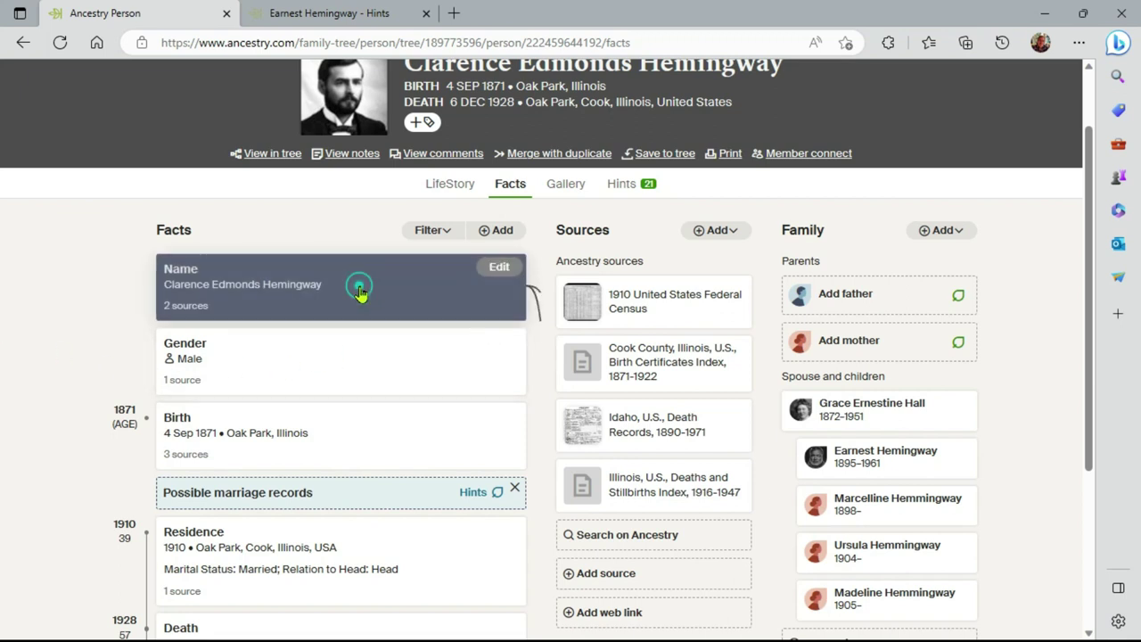
{"action": "left_click", "coordinate": [358, 351]}
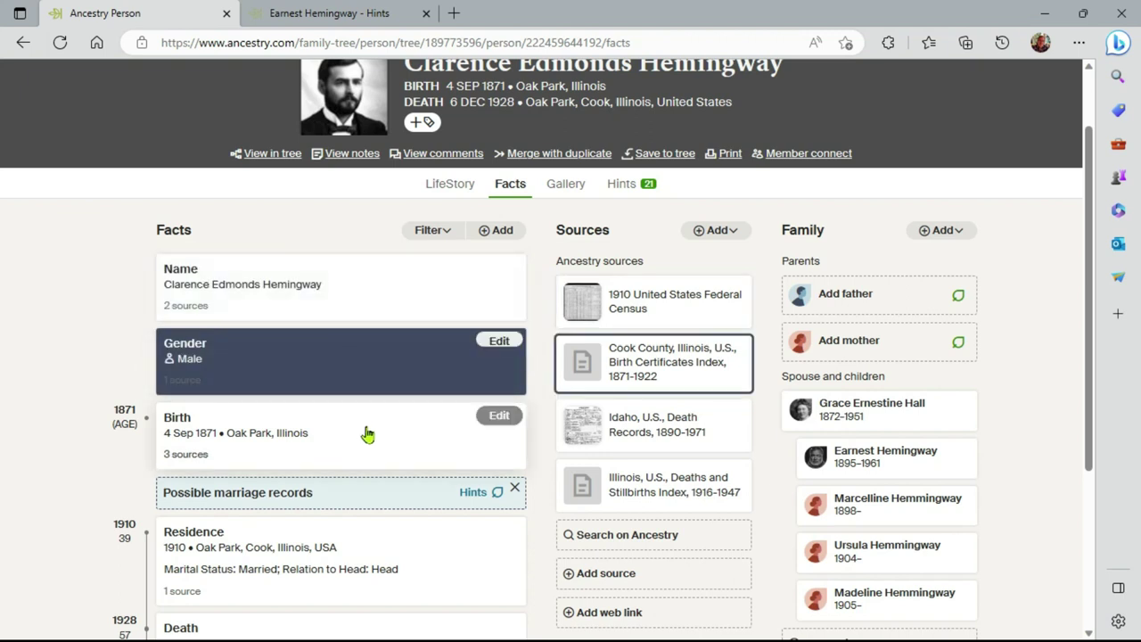
{"action": "left_click", "coordinate": [367, 434]}
{"action": "scroll", "coordinate": [365, 437], "scroll_direction": "down", "scroll_amount": 2}
{"action": "left_click", "coordinate": [385, 366]}
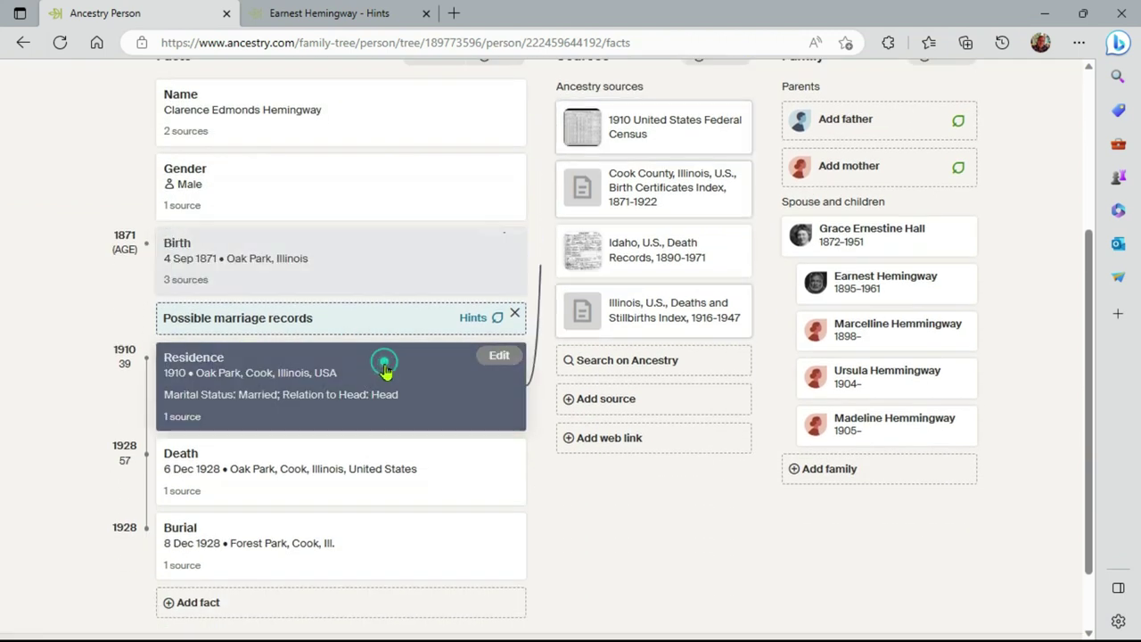
{"action": "left_click", "coordinate": [372, 495]}
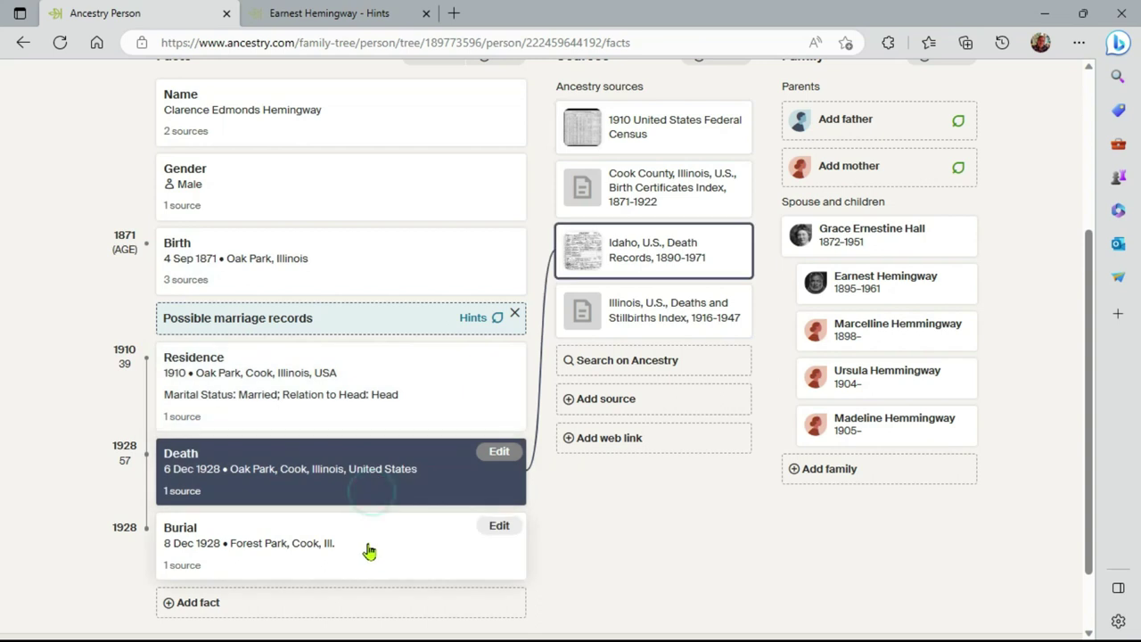
{"action": "left_click", "coordinate": [369, 554]}
Trace each of the four Ancestry sources, from the 1910 census to the Illinois deaths index, to its linked facts and relatives
{"action": "scroll", "coordinate": [388, 540], "scroll_direction": "up", "scroll_amount": 3}
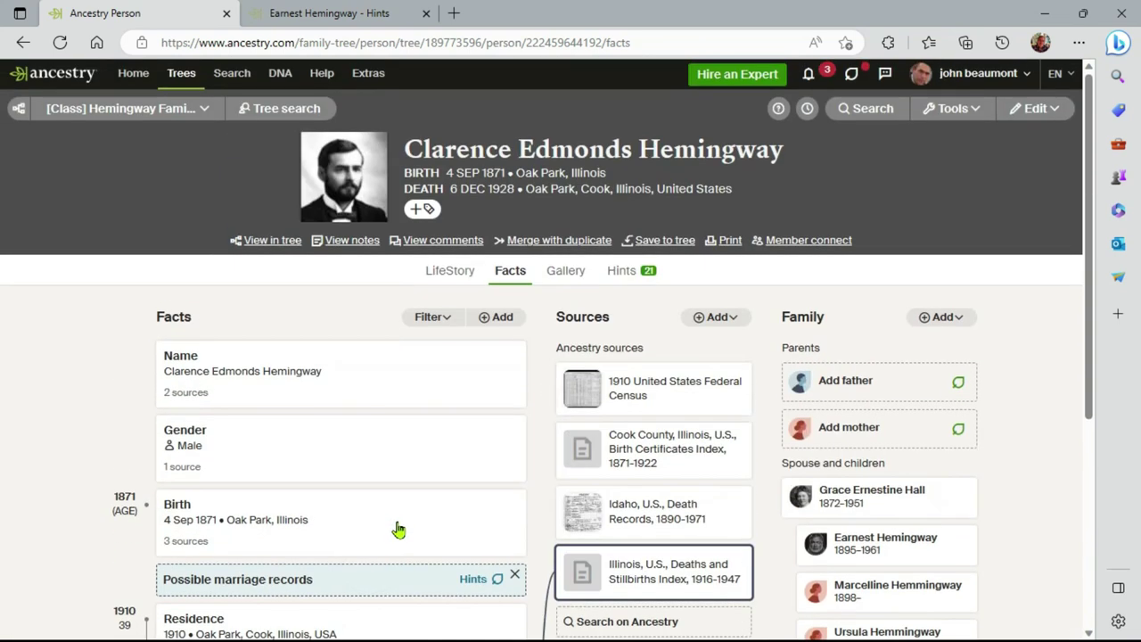
{"action": "left_click", "coordinate": [675, 389]}
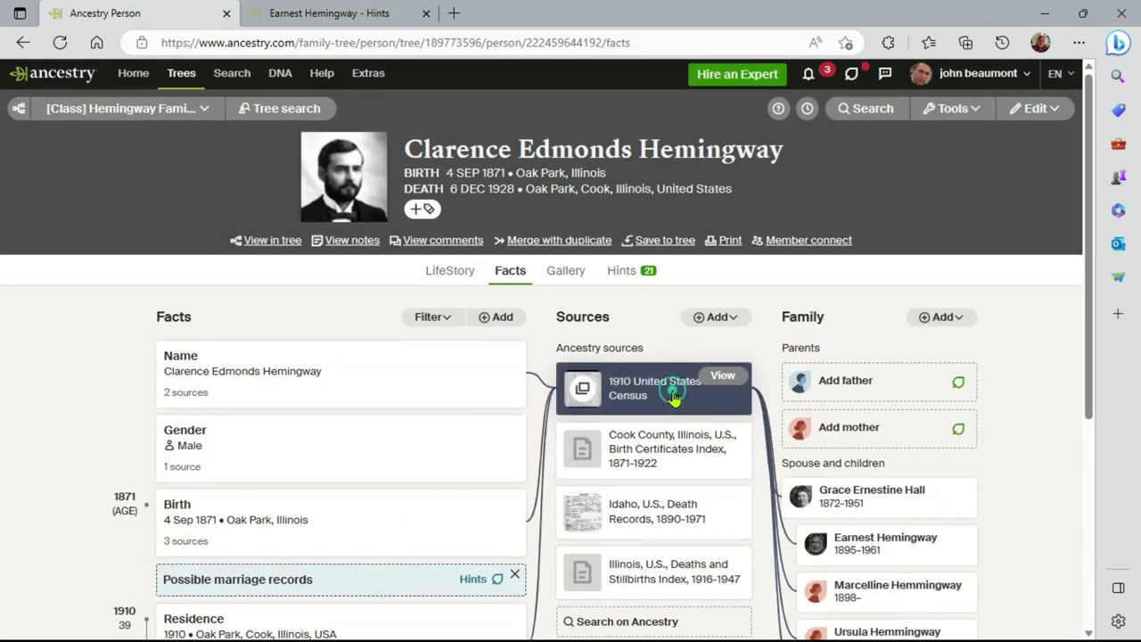
{"action": "left_click", "coordinate": [662, 454]}
{"action": "scroll", "coordinate": [649, 446], "scroll_direction": "down", "scroll_amount": 1}
{"action": "left_click", "coordinate": [654, 432]}
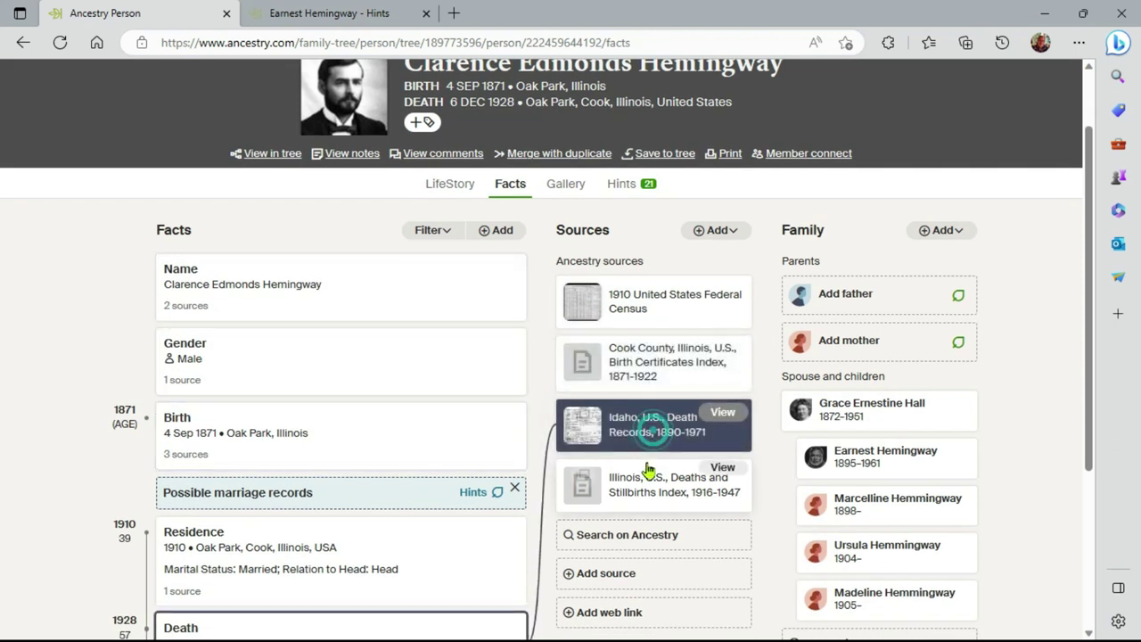
{"action": "left_click", "coordinate": [646, 483]}
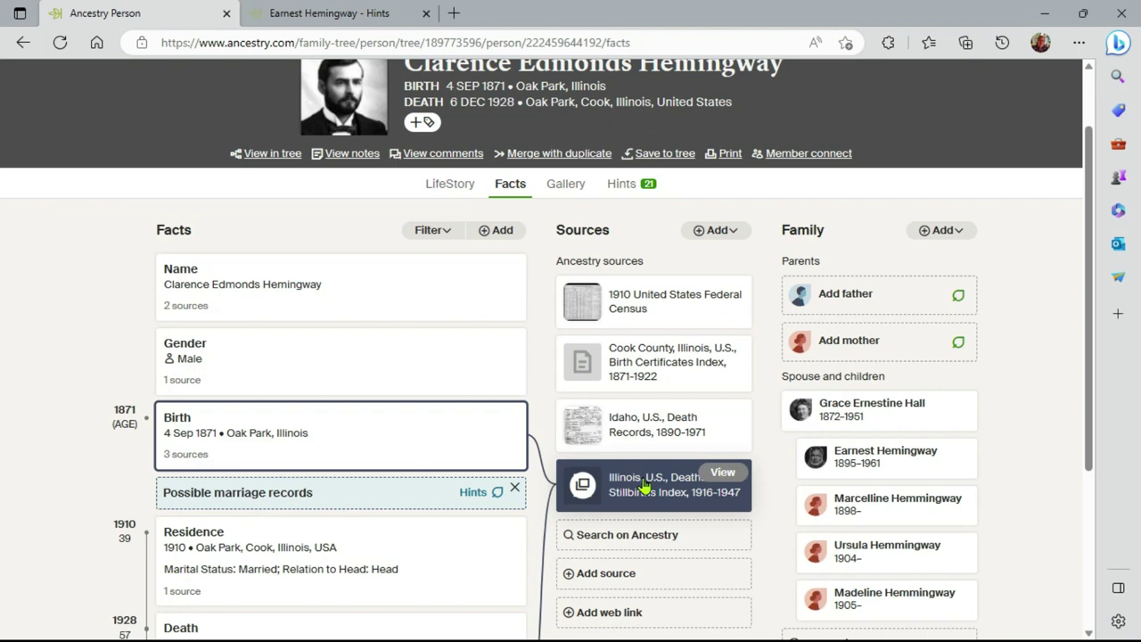
Switch to Earnest Hemingway's facts page and trace each fact, from birth through death, to its supporting sources
{"action": "key", "text": "ctrl+Tab"}
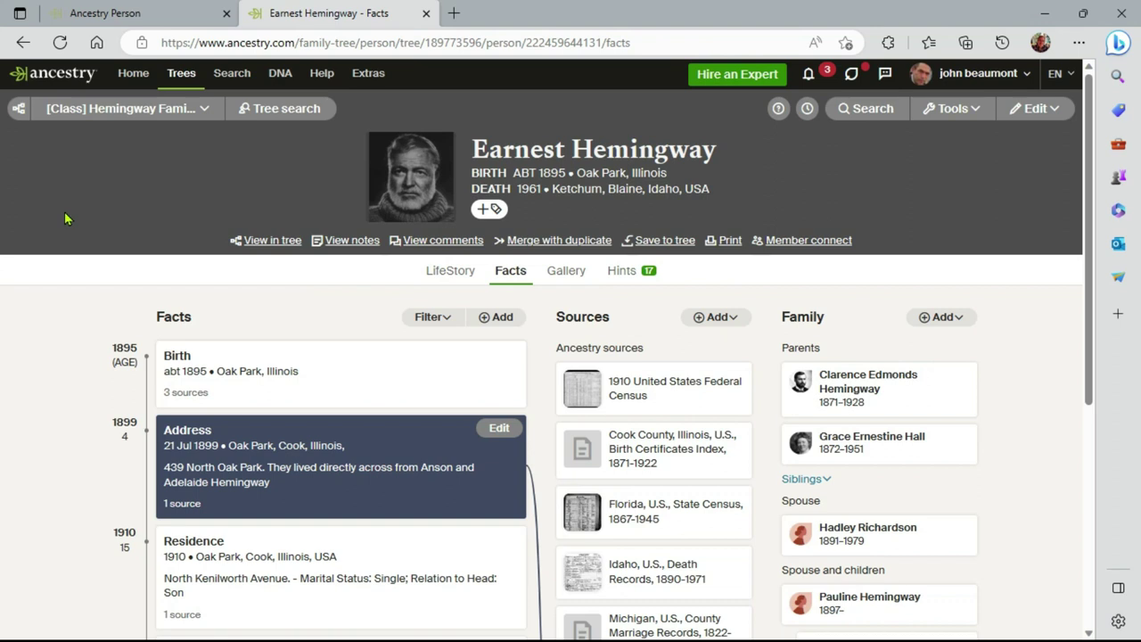
{"action": "scroll", "coordinate": [64, 221], "scroll_direction": "down", "scroll_amount": 2}
{"action": "scroll", "coordinate": [64, 224], "scroll_direction": "down", "scroll_amount": 2}
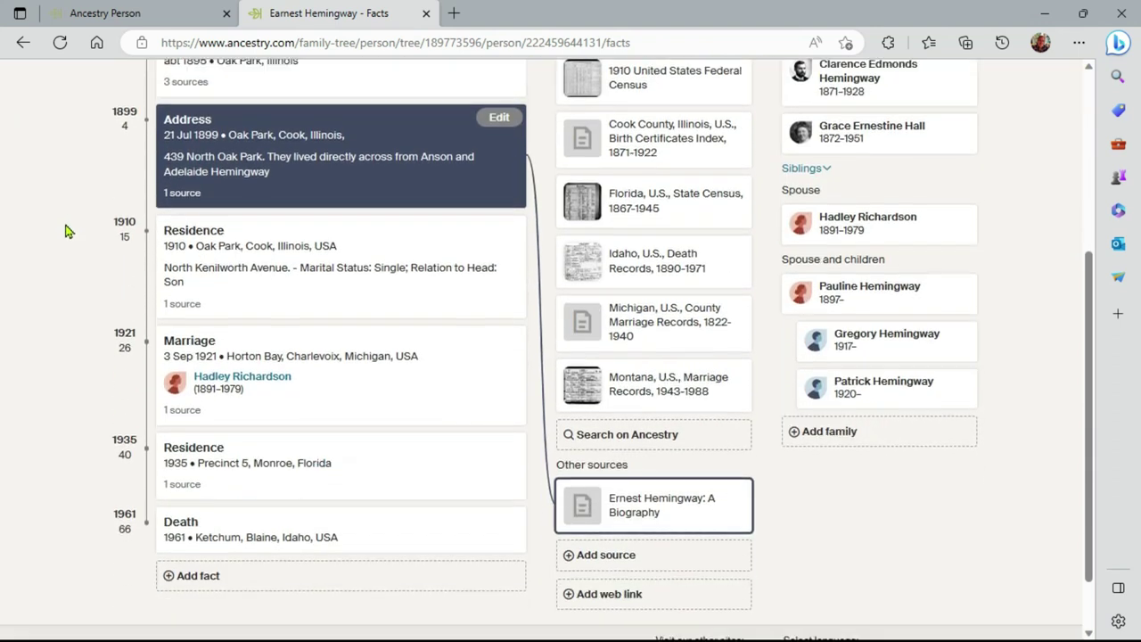
{"action": "scroll", "coordinate": [64, 230], "scroll_direction": "up", "scroll_amount": 3}
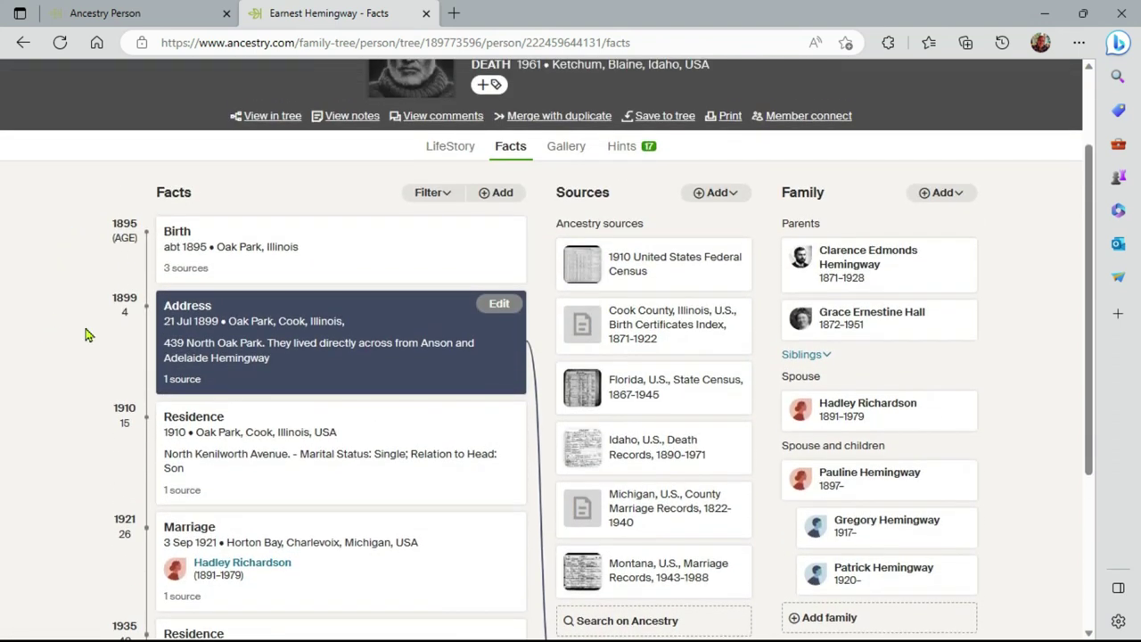
{"action": "left_click", "coordinate": [363, 241]}
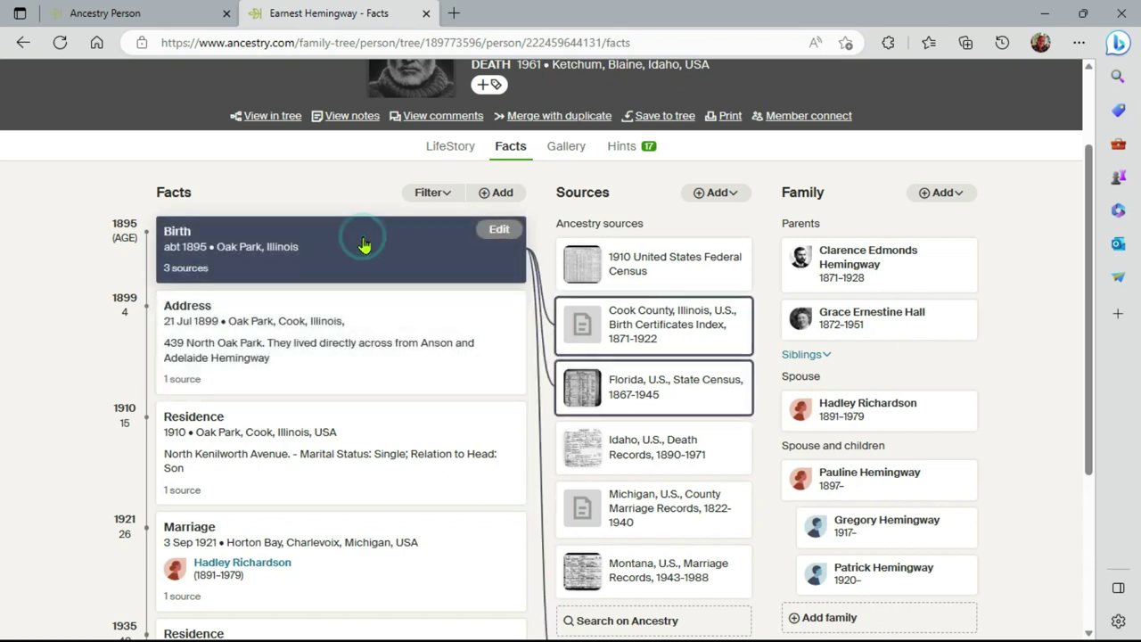
{"action": "left_click", "coordinate": [359, 370]}
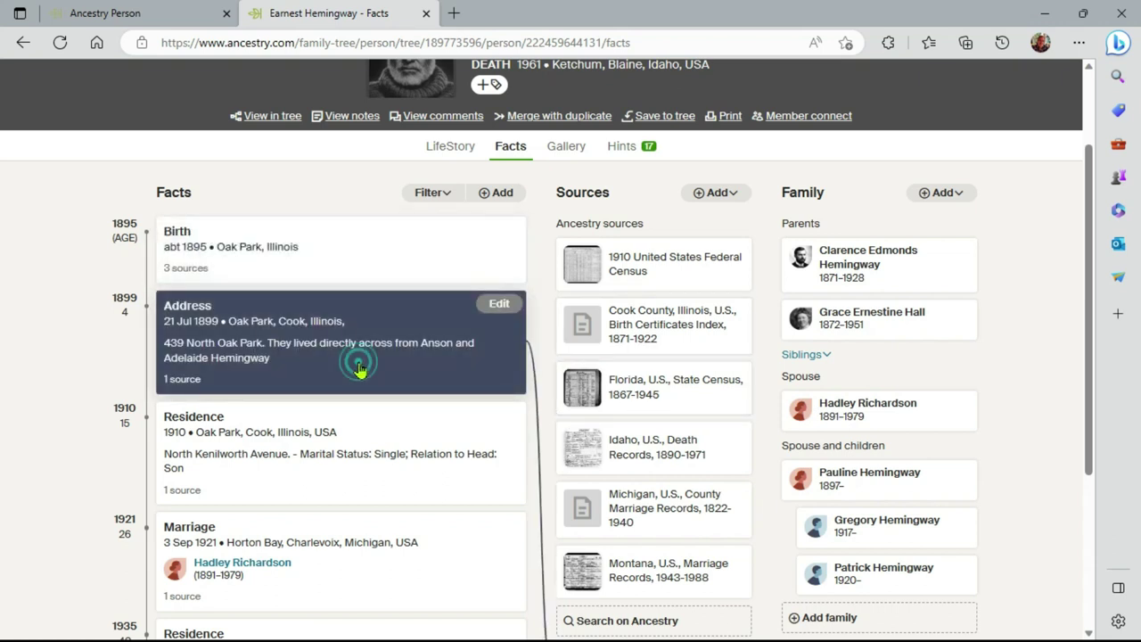
{"action": "scroll", "coordinate": [359, 357], "scroll_direction": "down", "scroll_amount": 1}
{"action": "left_click", "coordinate": [347, 390]}
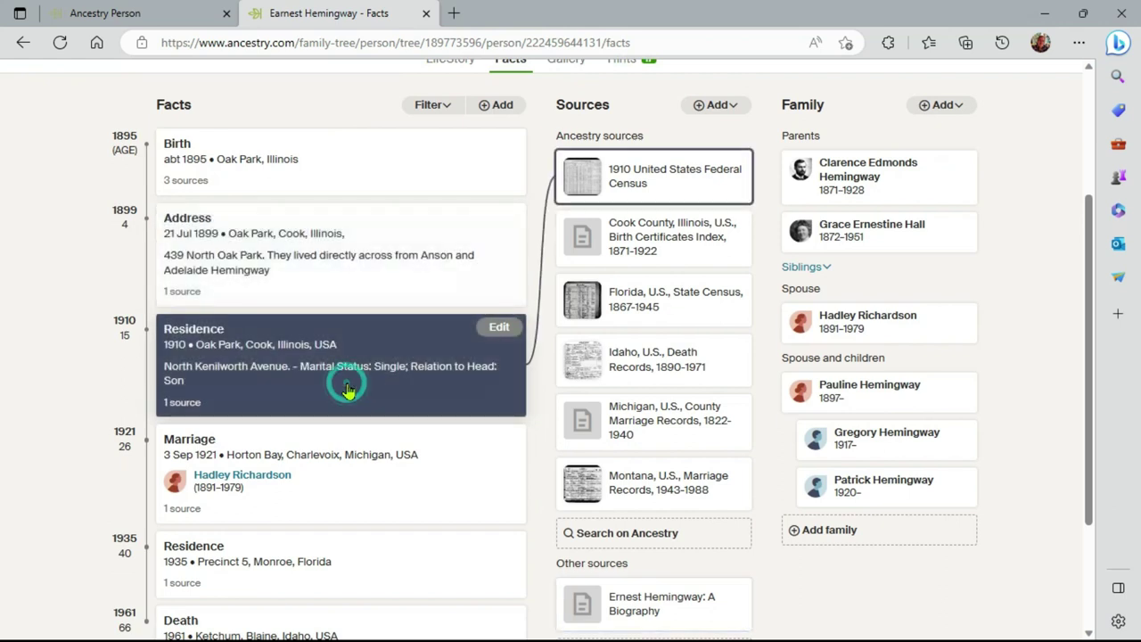
{"action": "scroll", "coordinate": [345, 390], "scroll_direction": "down", "scroll_amount": 1}
{"action": "left_click", "coordinate": [346, 394]}
{"action": "scroll", "coordinate": [347, 394], "scroll_direction": "down", "scroll_amount": 1}
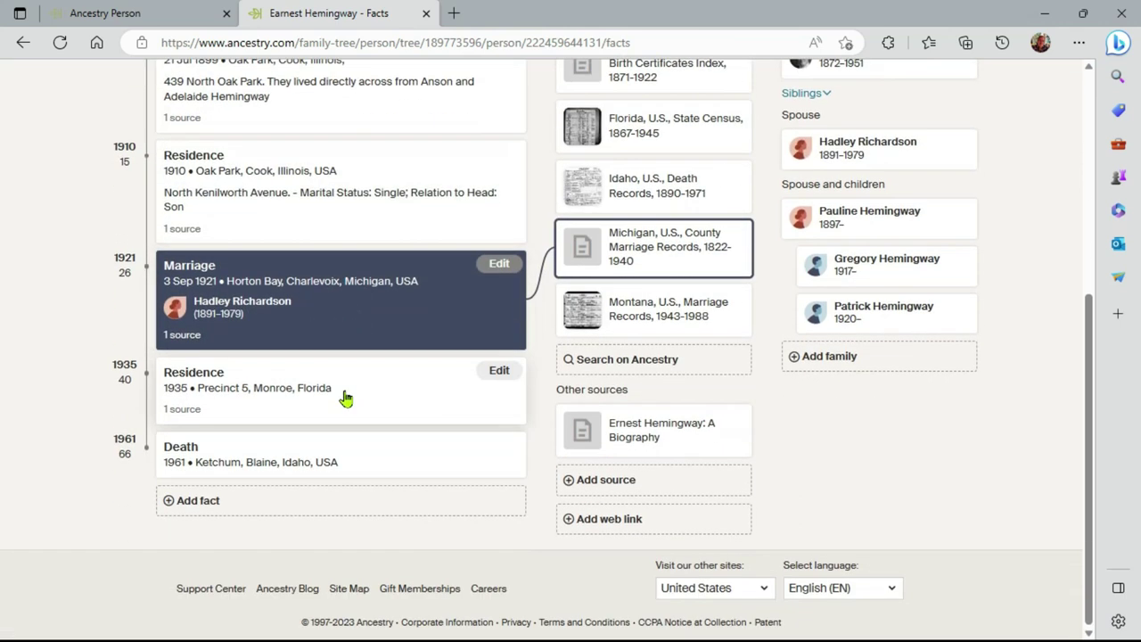
{"action": "left_click", "coordinate": [345, 392]}
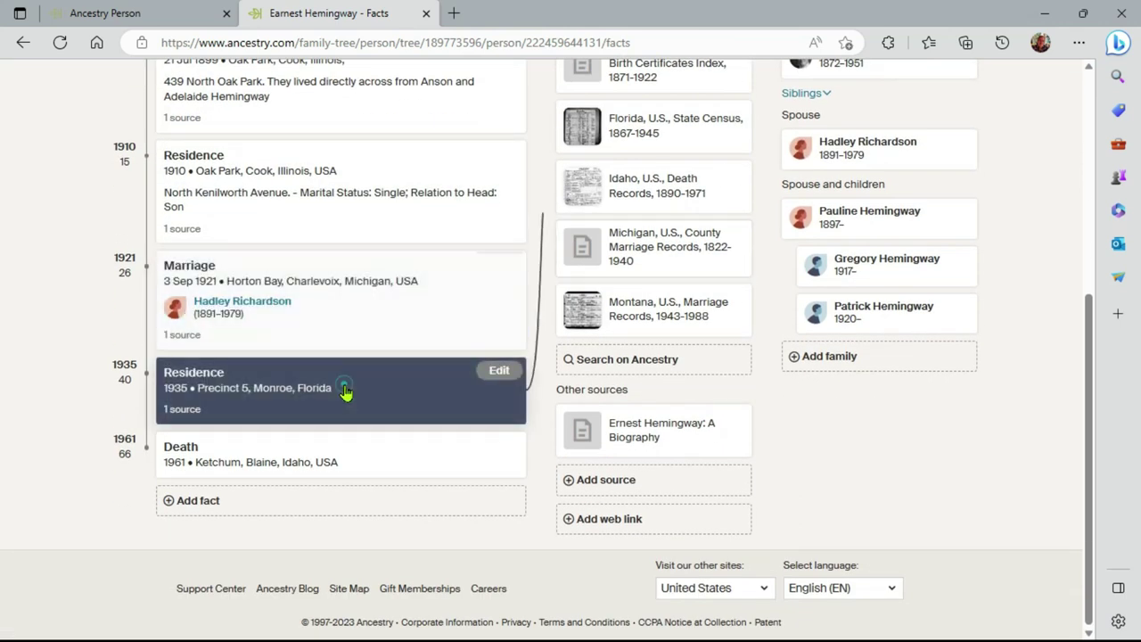
{"action": "left_click", "coordinate": [364, 449]}
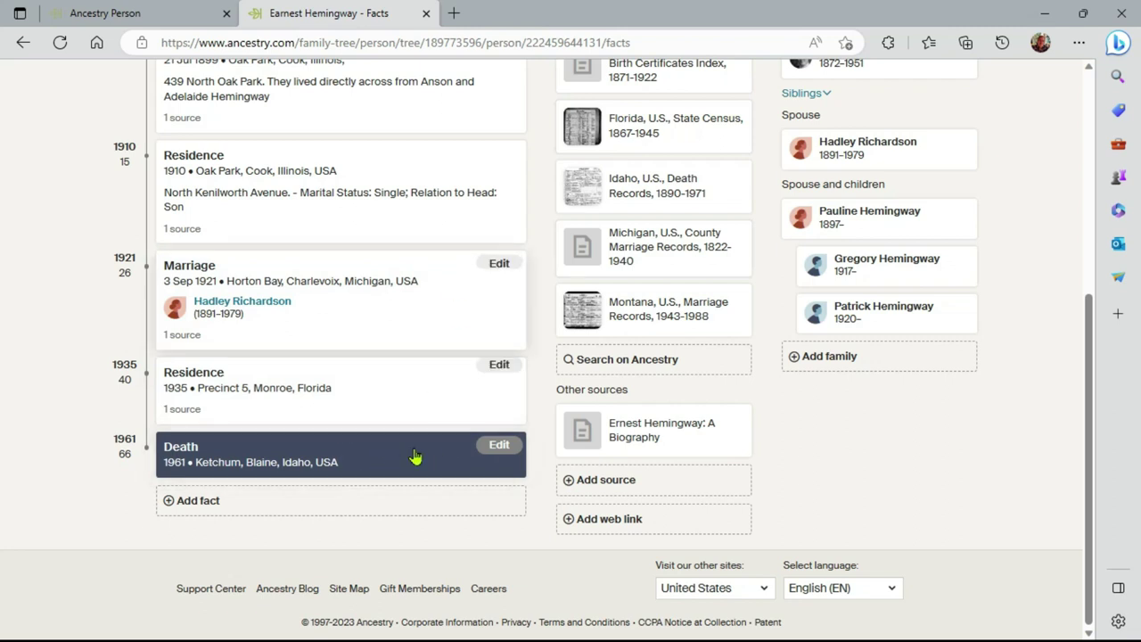
Trace each of Earnest Hemingway's six Ancestry sources and the biography under other sources to its linked facts
{"action": "scroll", "coordinate": [329, 426], "scroll_direction": "up", "scroll_amount": 2}
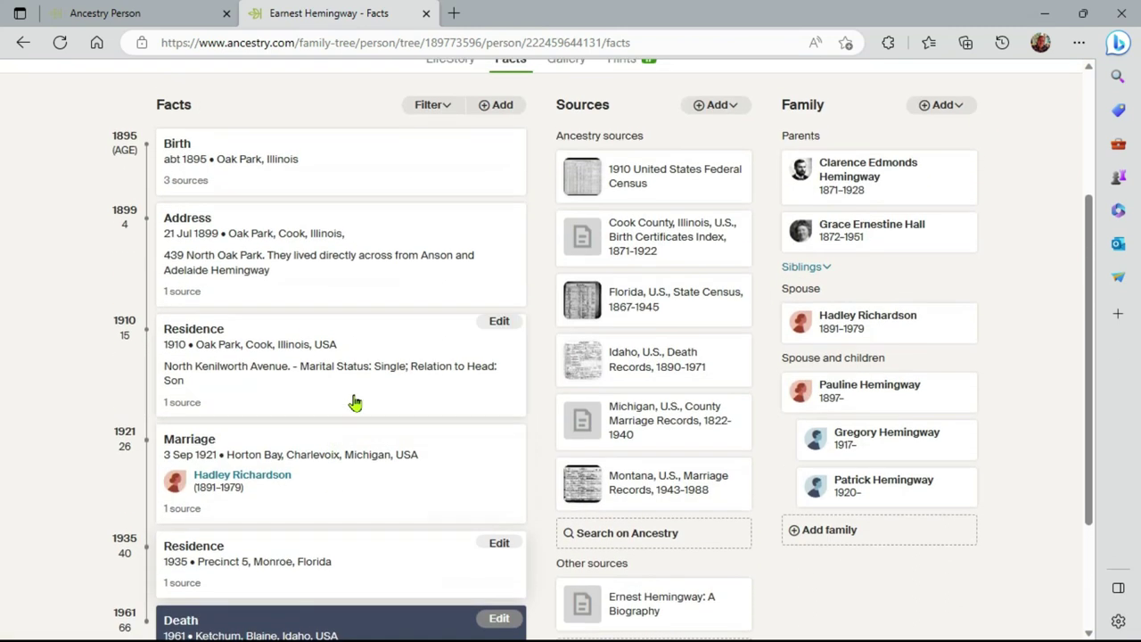
{"action": "left_click", "coordinate": [652, 183]}
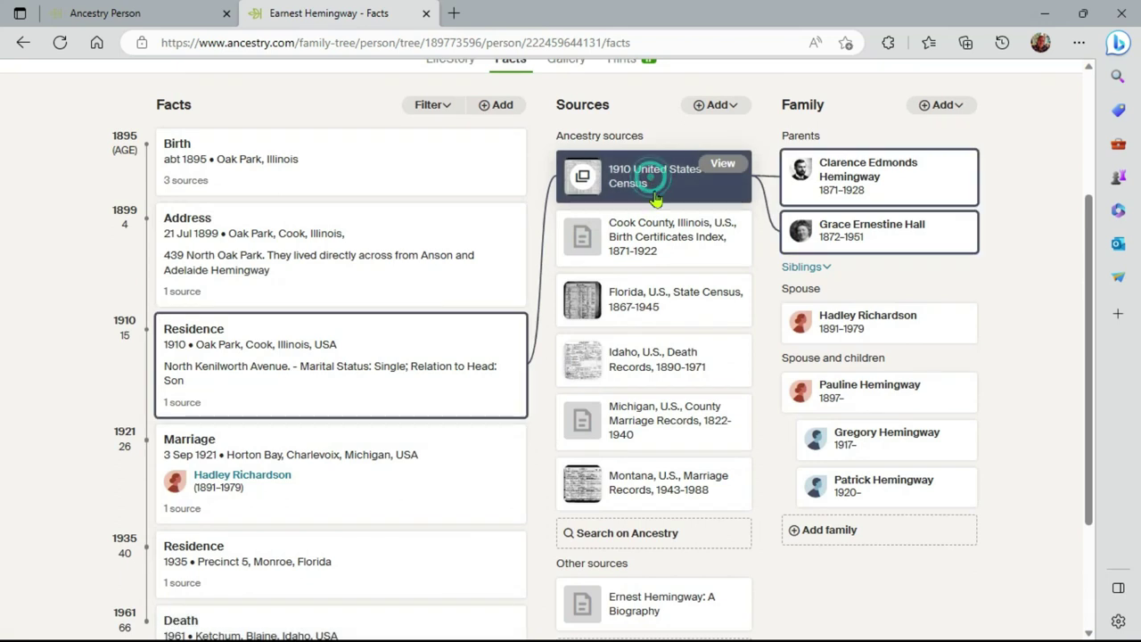
{"action": "left_click", "coordinate": [655, 237]}
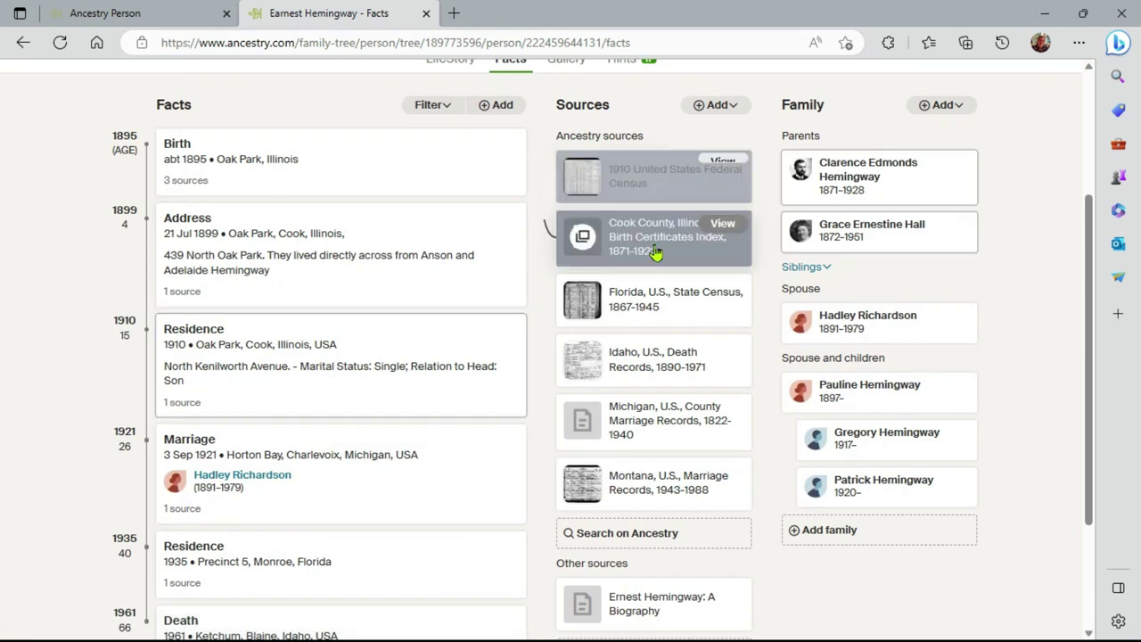
{"action": "left_click", "coordinate": [655, 303]}
{"action": "left_click", "coordinate": [645, 361]}
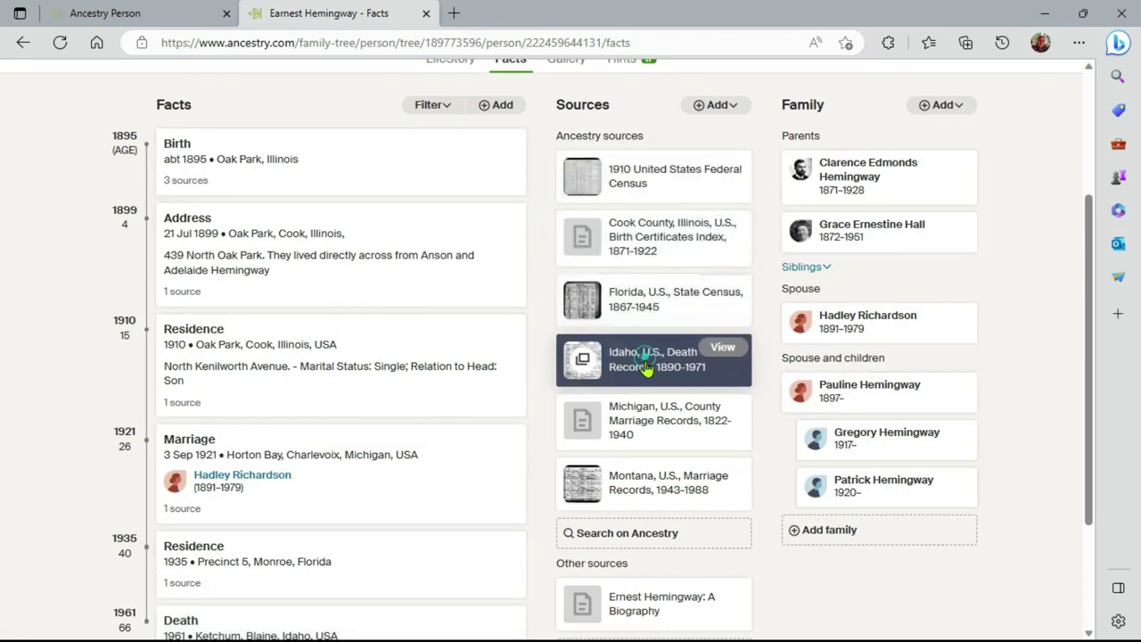
{"action": "left_click", "coordinate": [627, 416]}
{"action": "left_click", "coordinate": [644, 494]}
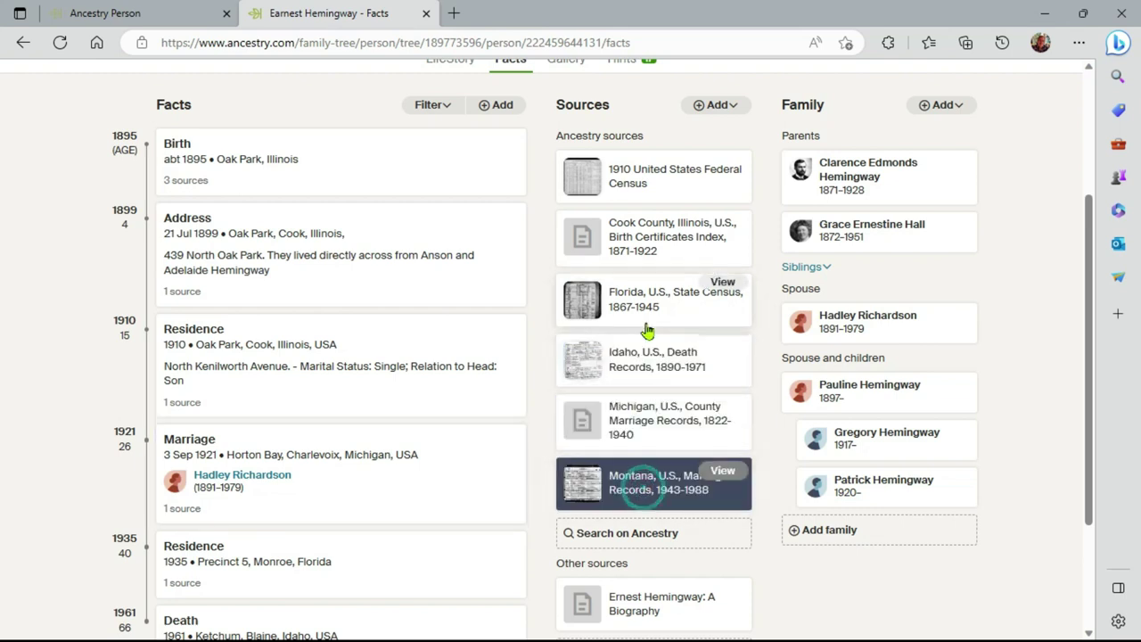
{"action": "scroll", "coordinate": [649, 348], "scroll_direction": "down", "scroll_amount": 2}
{"action": "left_click", "coordinate": [646, 443]}
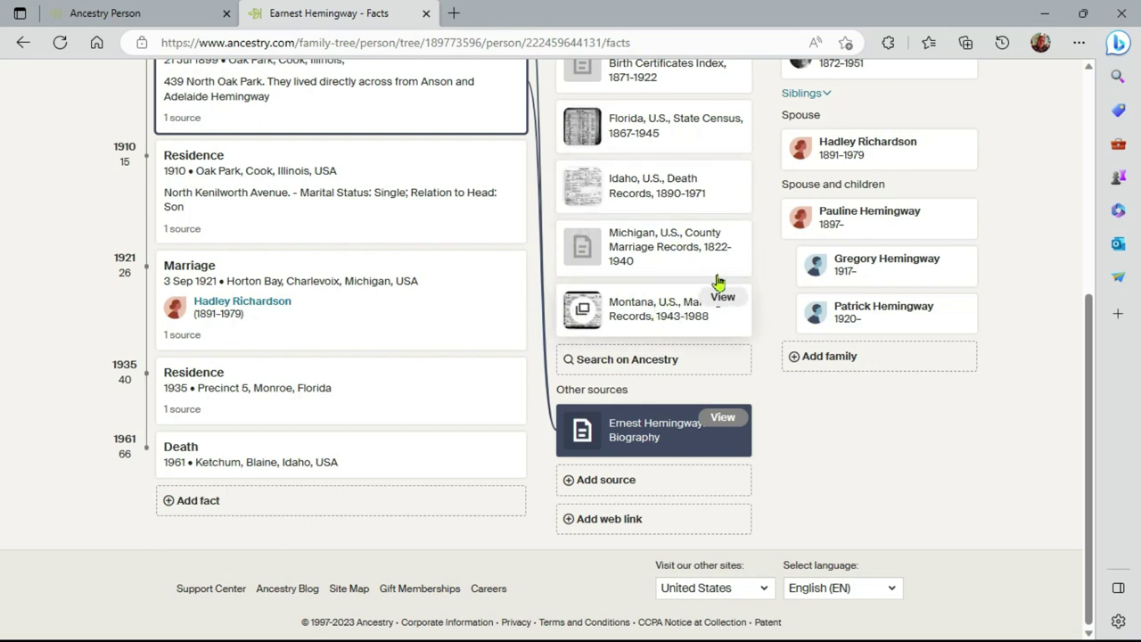
Link Earnest Hemingway's 1961 death fact to the Idaho, U.S., Death Records, 1890-1971 source citation
{"action": "scroll", "coordinate": [436, 426], "scroll_direction": "up", "scroll_amount": 1}
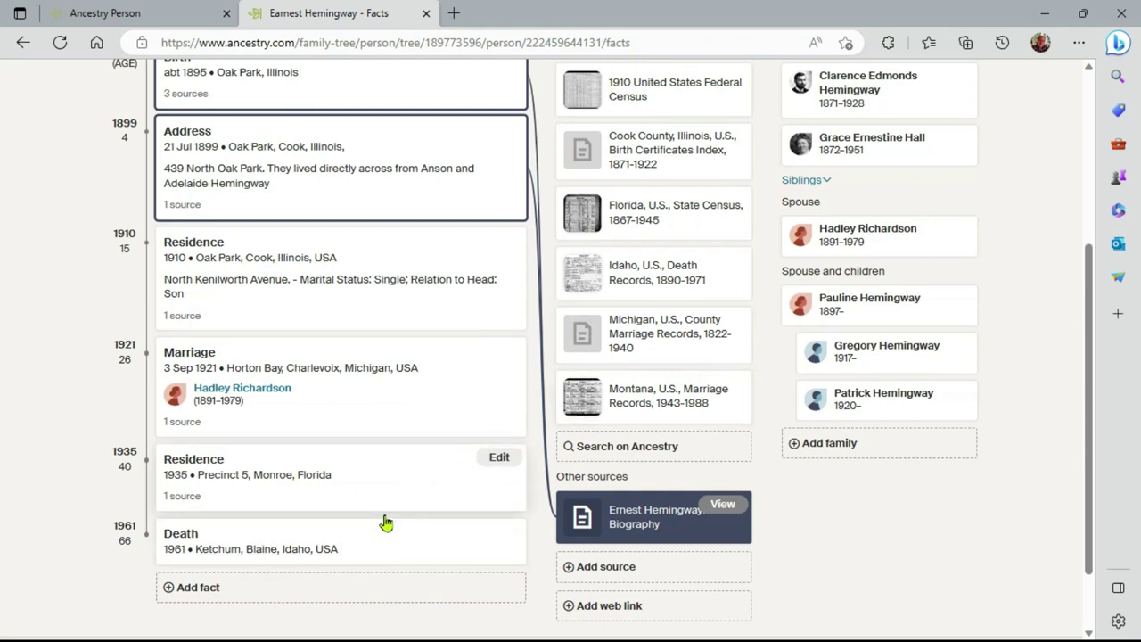
{"action": "left_click", "coordinate": [380, 552]}
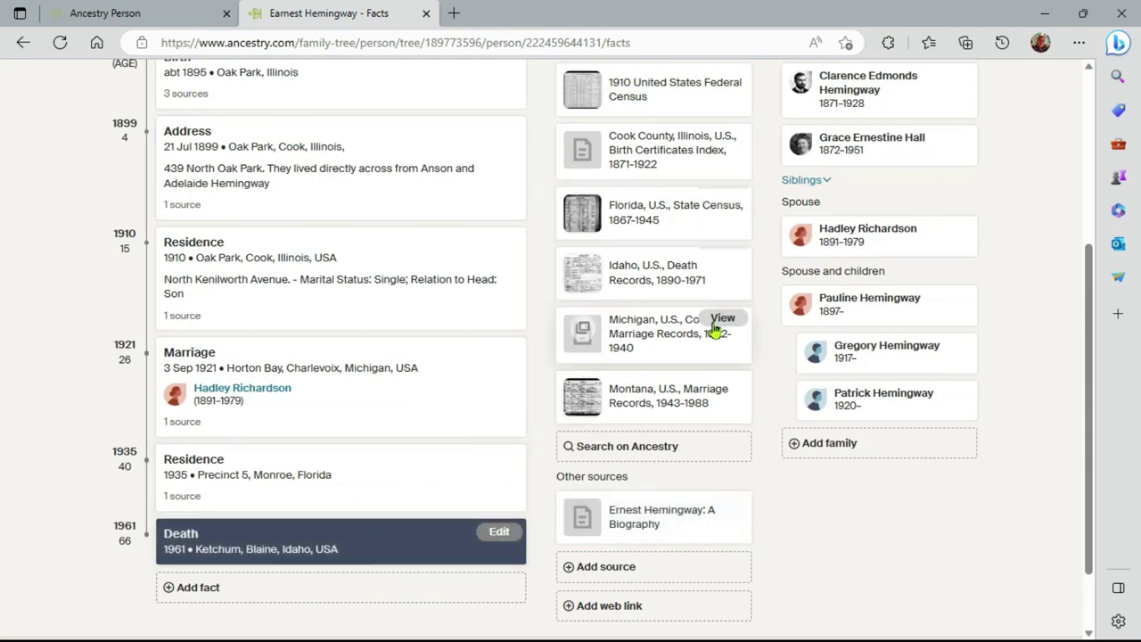
{"action": "left_click", "coordinate": [656, 277]}
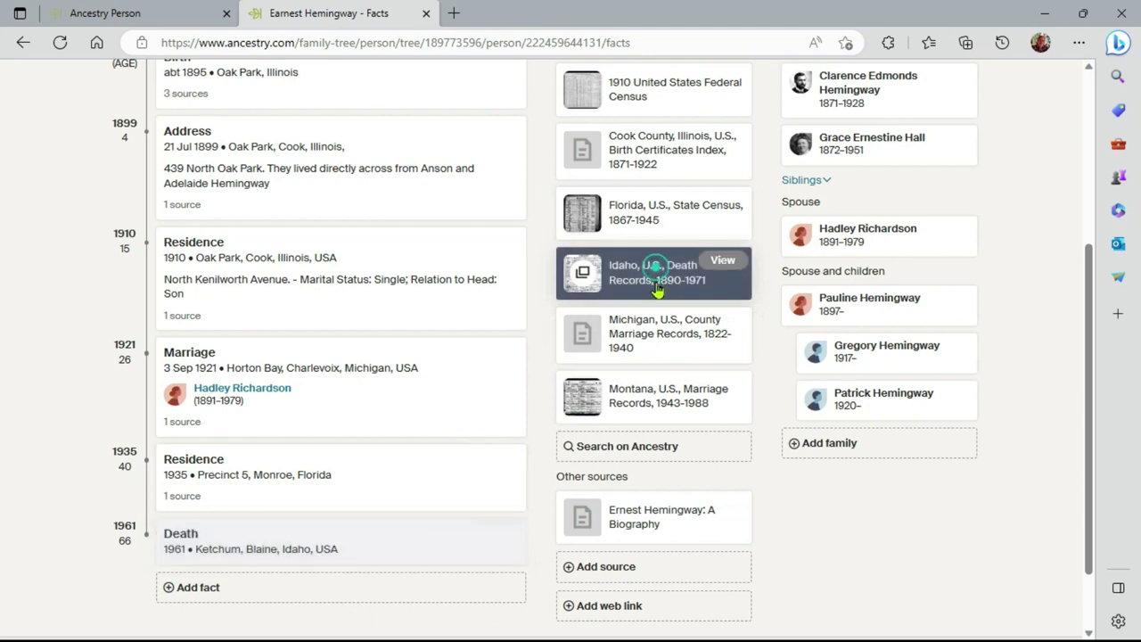
{"action": "left_click", "coordinate": [722, 264]}
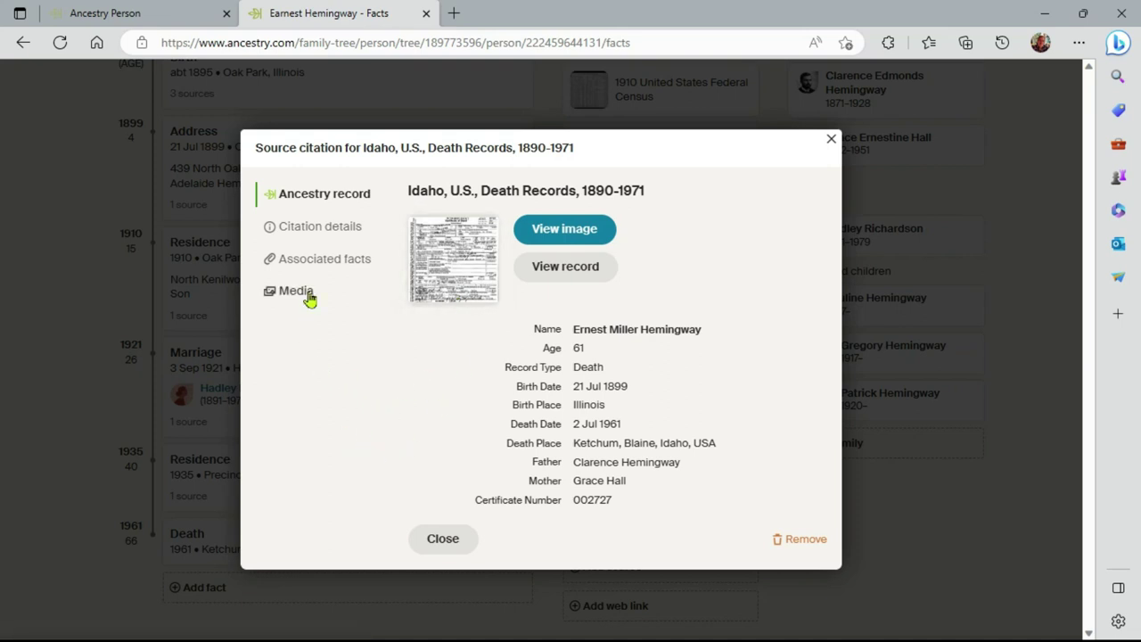
{"action": "left_click", "coordinate": [319, 259]}
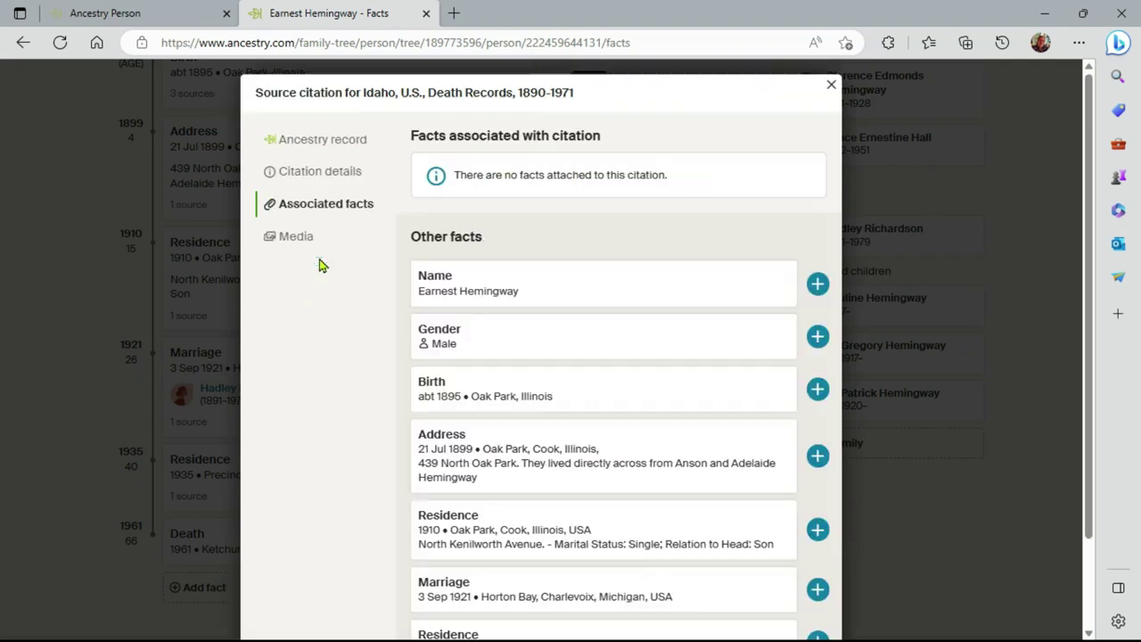
{"action": "scroll", "coordinate": [343, 321], "scroll_direction": "down", "scroll_amount": 2}
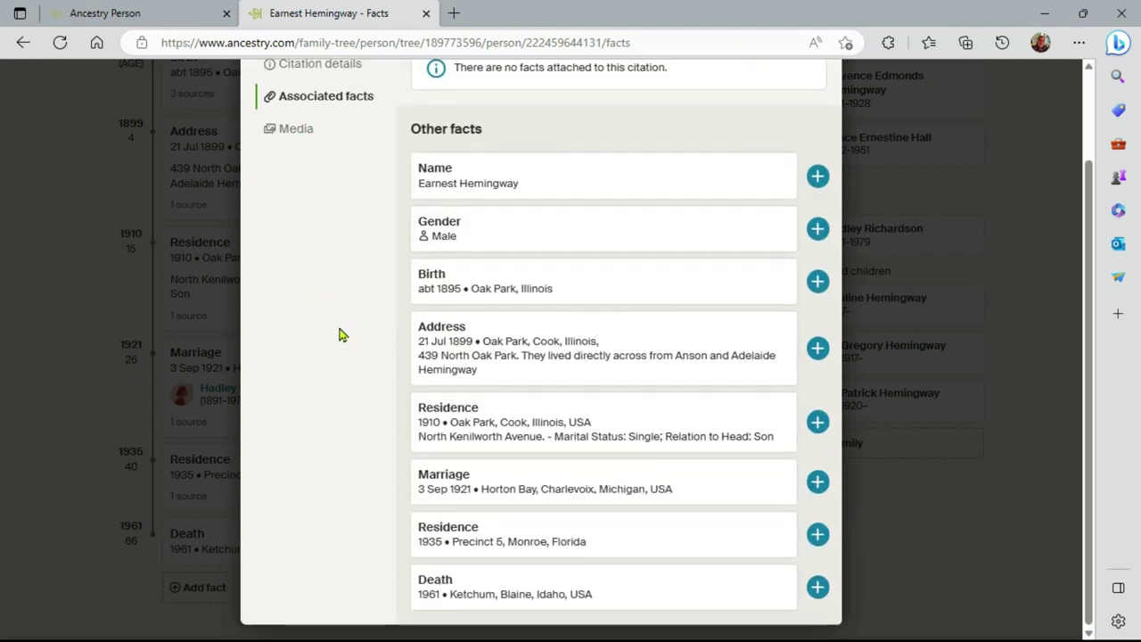
{"action": "left_click", "coordinate": [818, 587]}
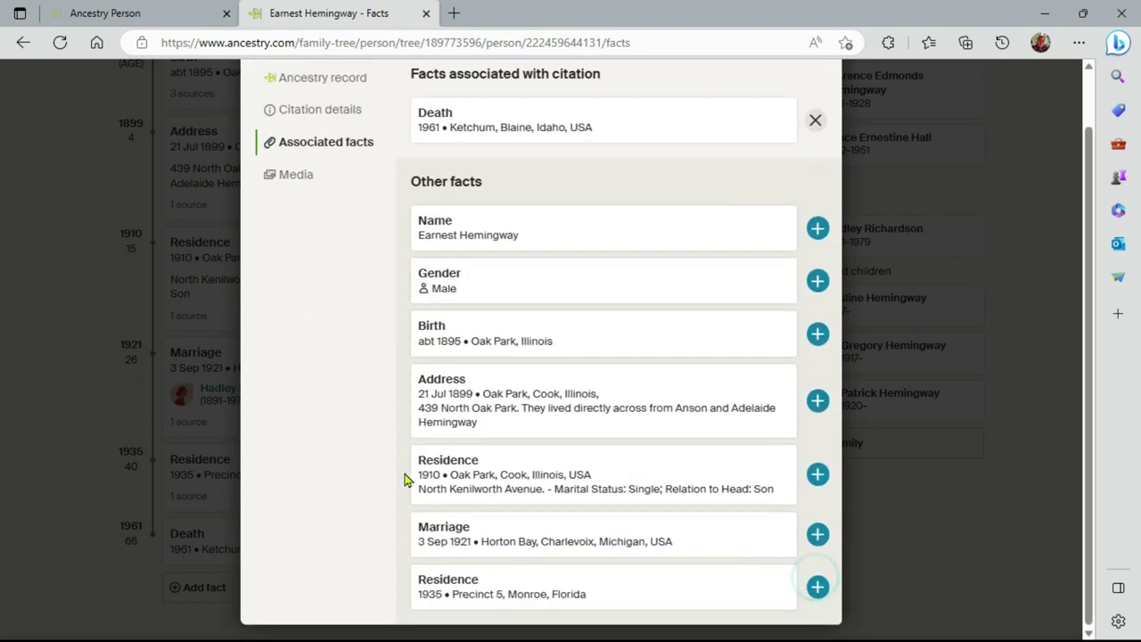
{"action": "scroll", "coordinate": [344, 280], "scroll_direction": "up", "scroll_amount": 1}
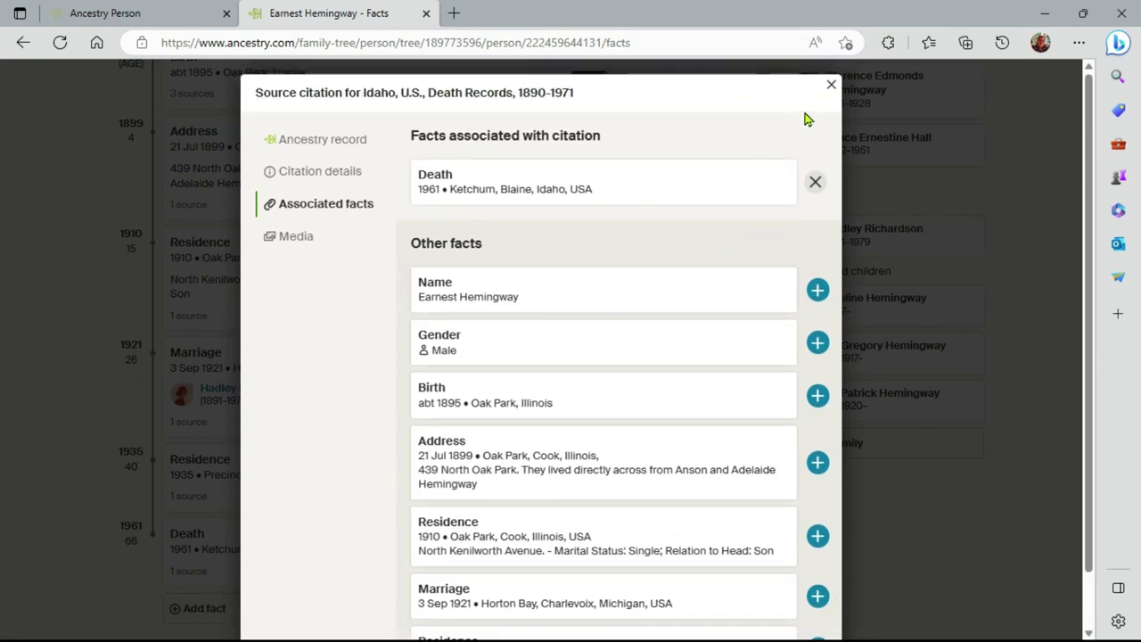
{"action": "left_click", "coordinate": [829, 86]}
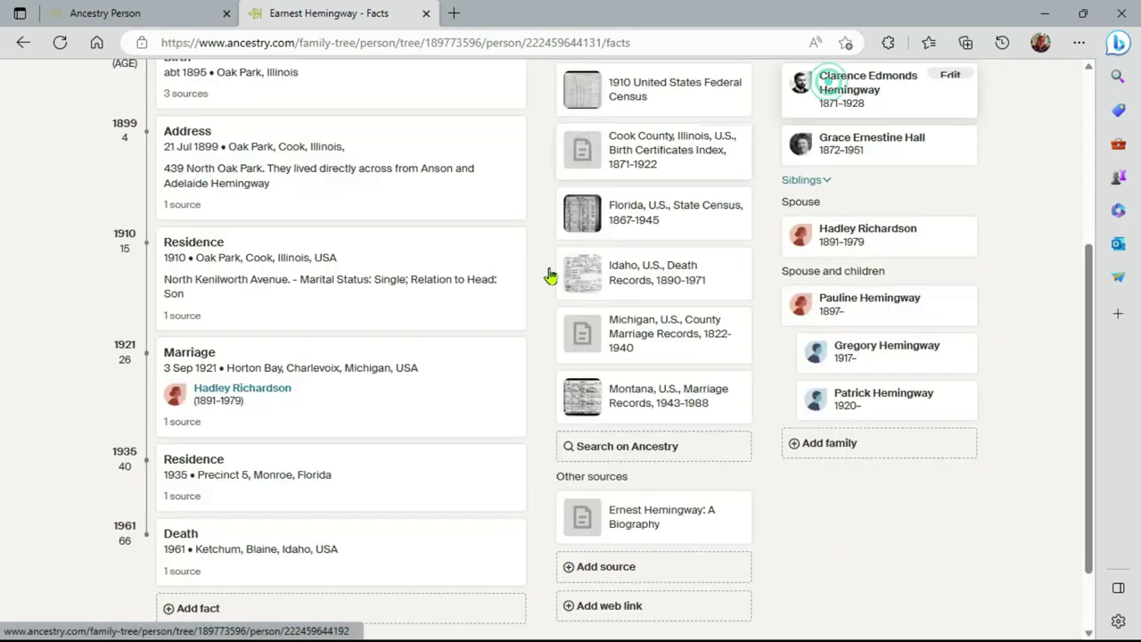
Trace the death fact to its linked source and review the source citations attached to it in the fact editor
{"action": "left_click", "coordinate": [345, 552]}
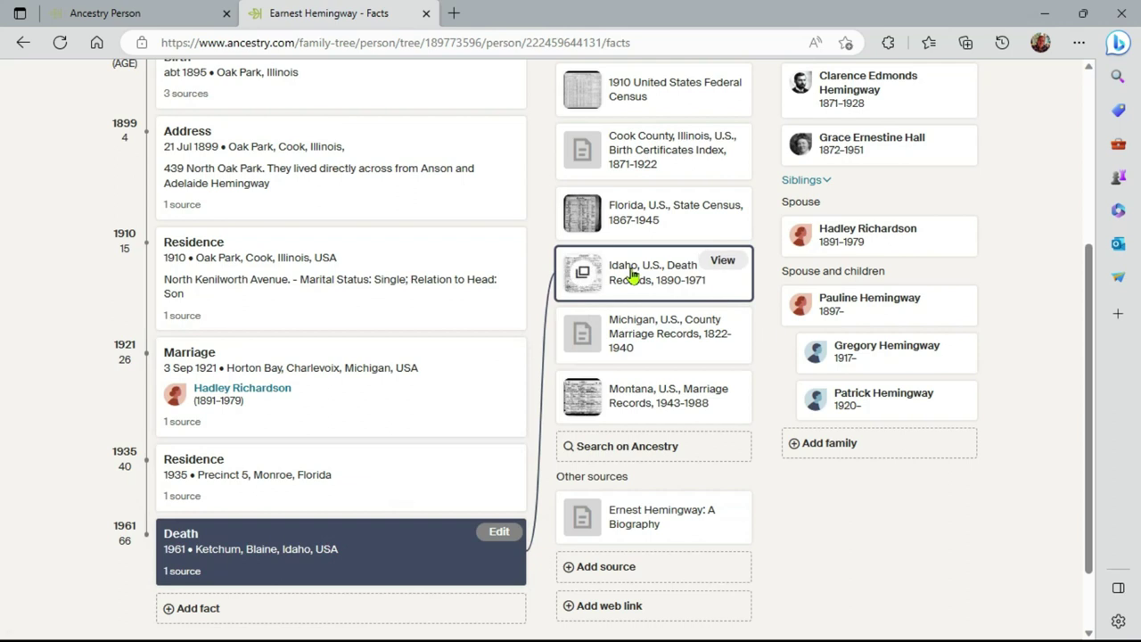
{"action": "left_click", "coordinate": [500, 535]}
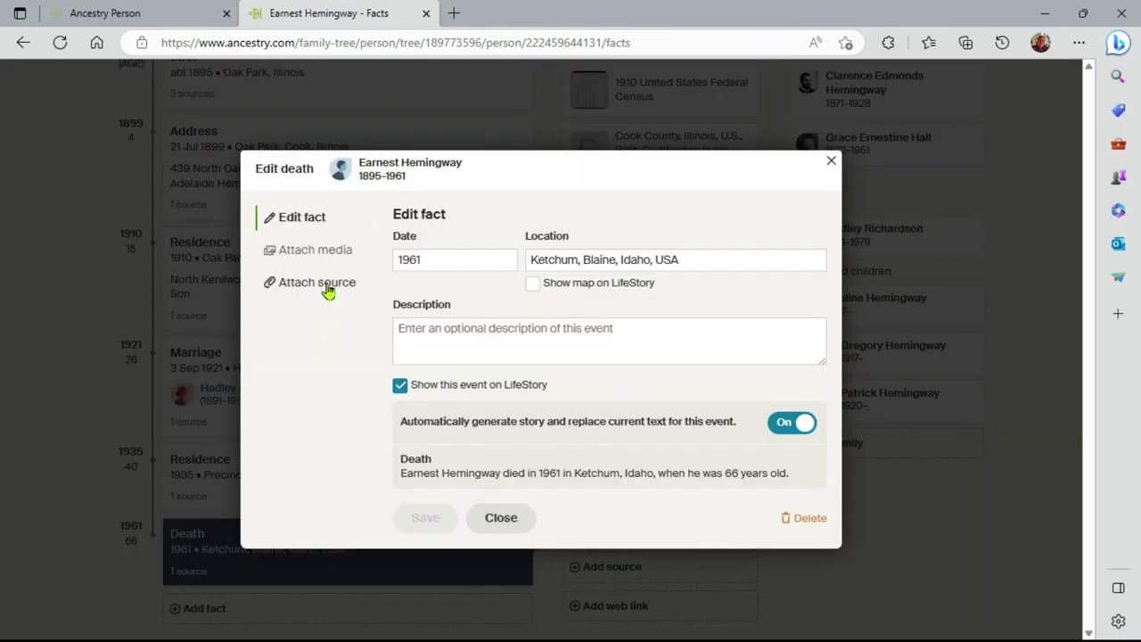
{"action": "left_click", "coordinate": [326, 284]}
{"action": "scroll", "coordinate": [313, 331], "scroll_direction": "down", "scroll_amount": 1}
{"action": "scroll", "coordinate": [312, 332], "scroll_direction": "up", "scroll_amount": 1}
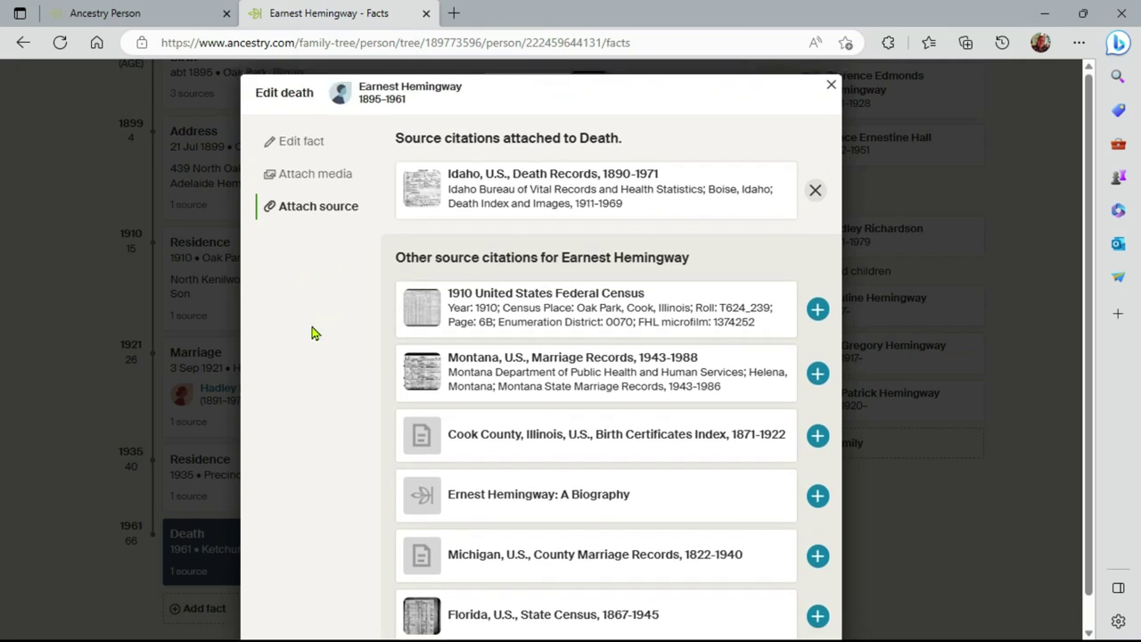
{"action": "left_click", "coordinate": [832, 84]}
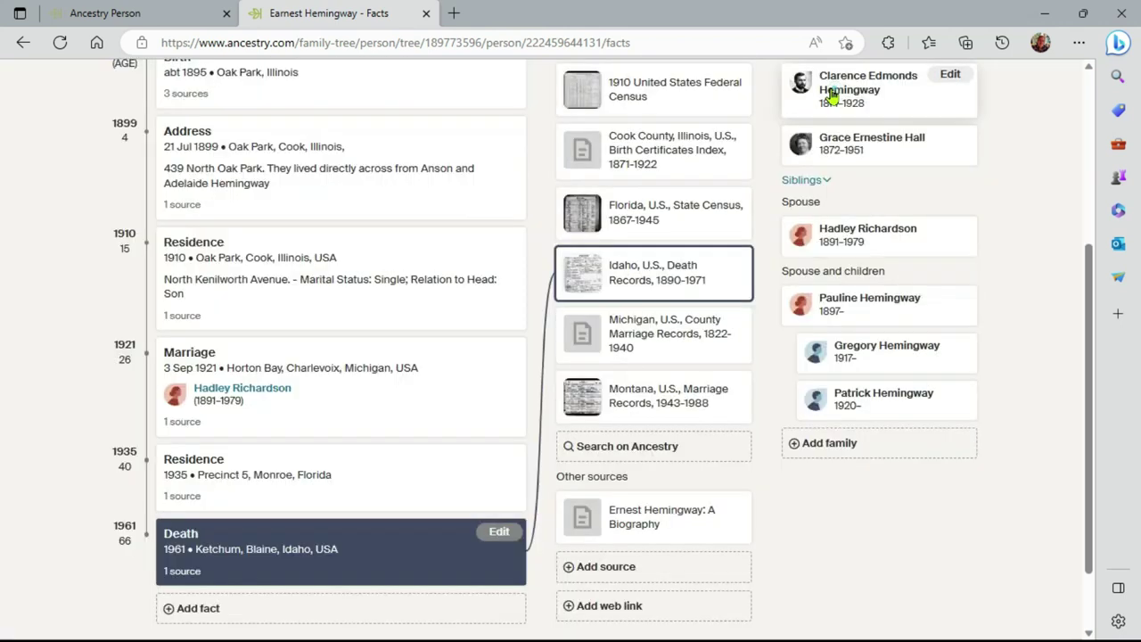
Open the record for the Montana, U.S., Marriage Records, 1943-1988 source and examine the original marriage application image
{"action": "left_click", "coordinate": [651, 410]}
{"action": "left_click", "coordinate": [711, 390]}
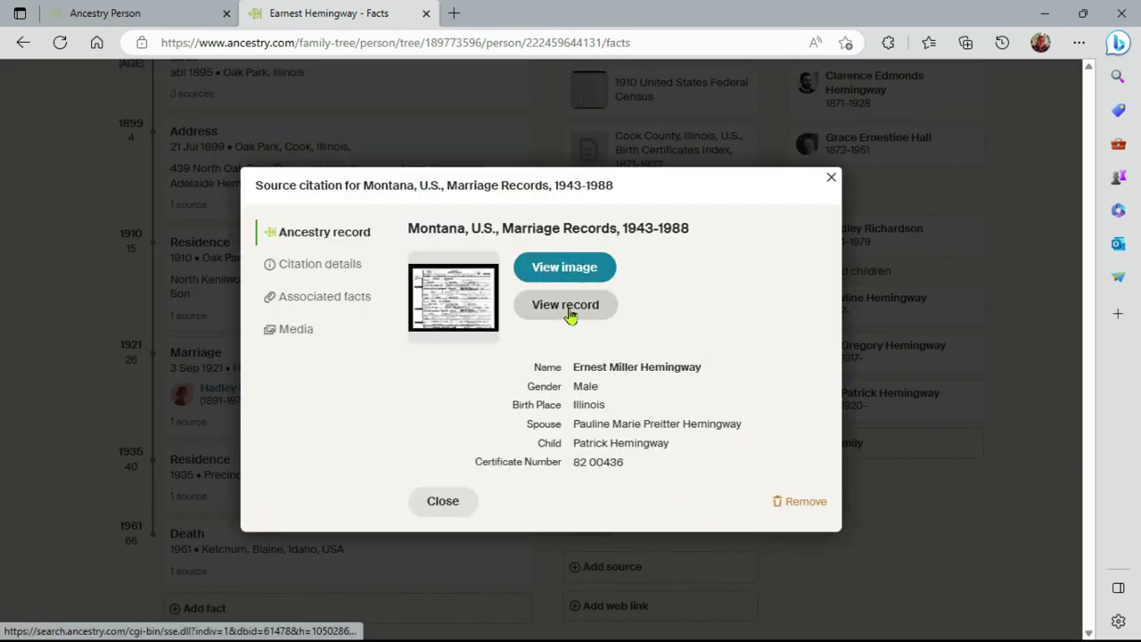
{"action": "left_click", "coordinate": [567, 312]}
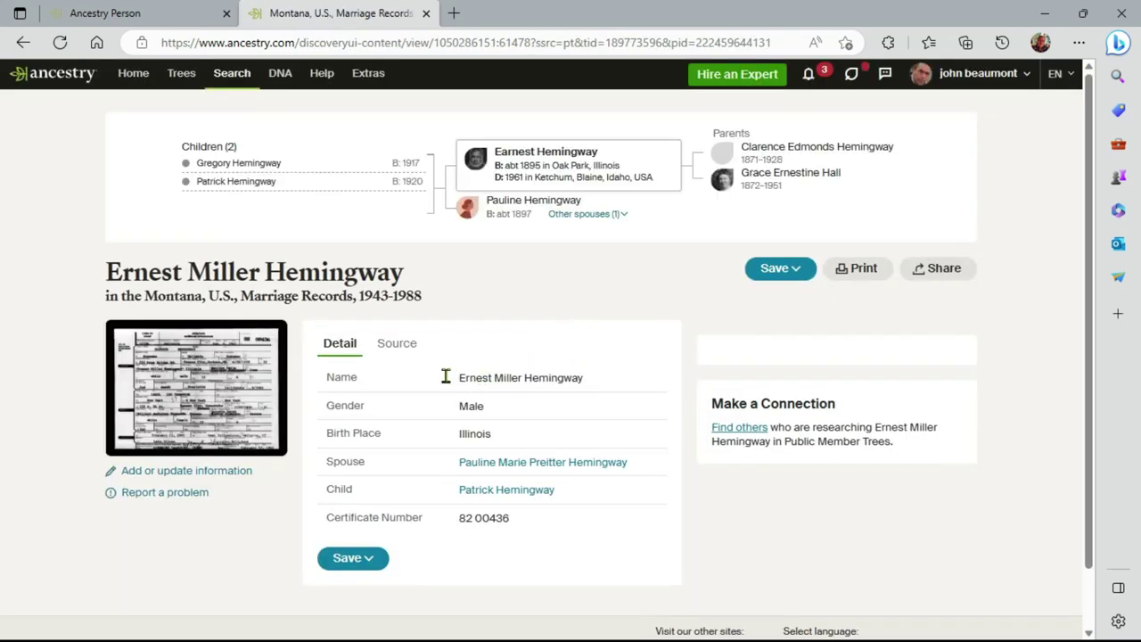
{"action": "left_click", "coordinate": [201, 378]}
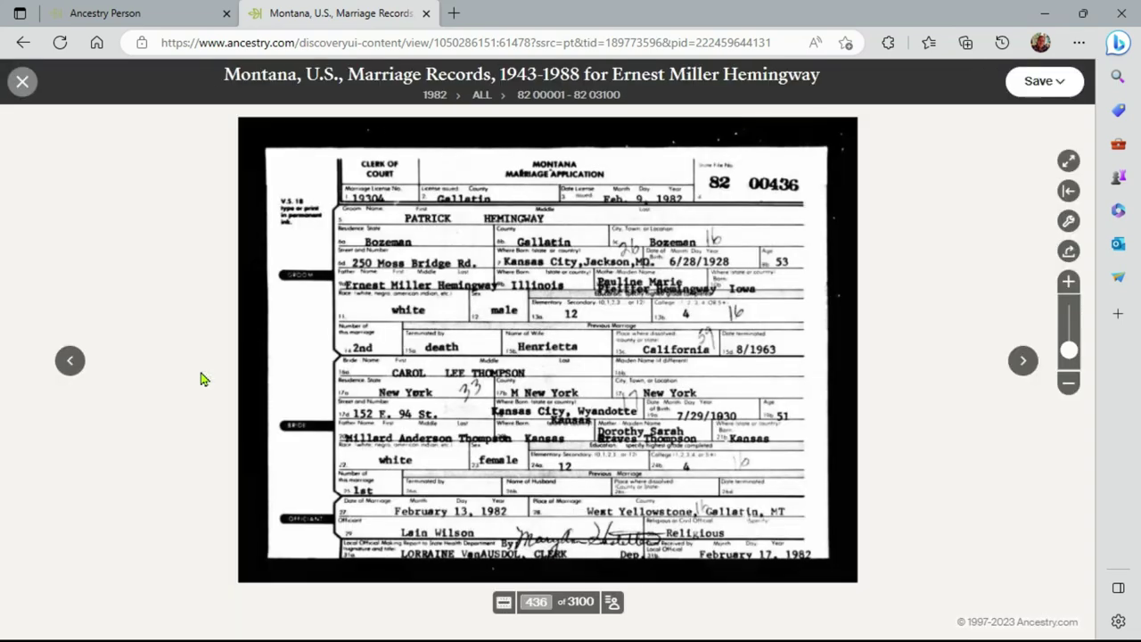
{"action": "scroll", "coordinate": [450, 392], "scroll_direction": "up", "scroll_amount": 3}
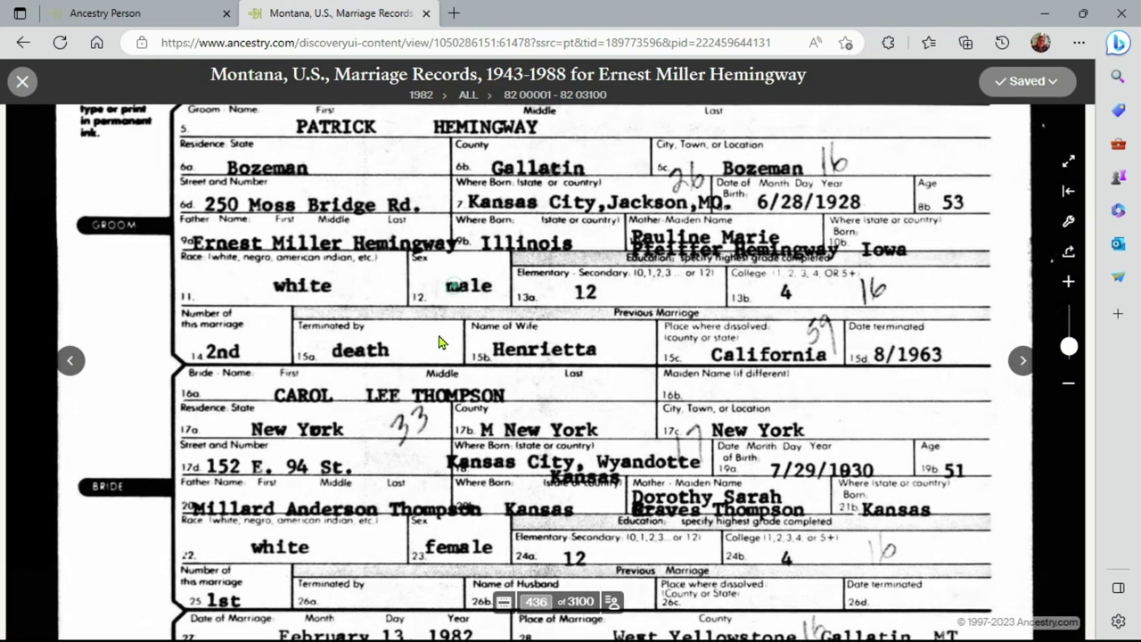
{"action": "left_click_drag", "start_coordinate": [454, 289], "coordinate": [431, 399]}
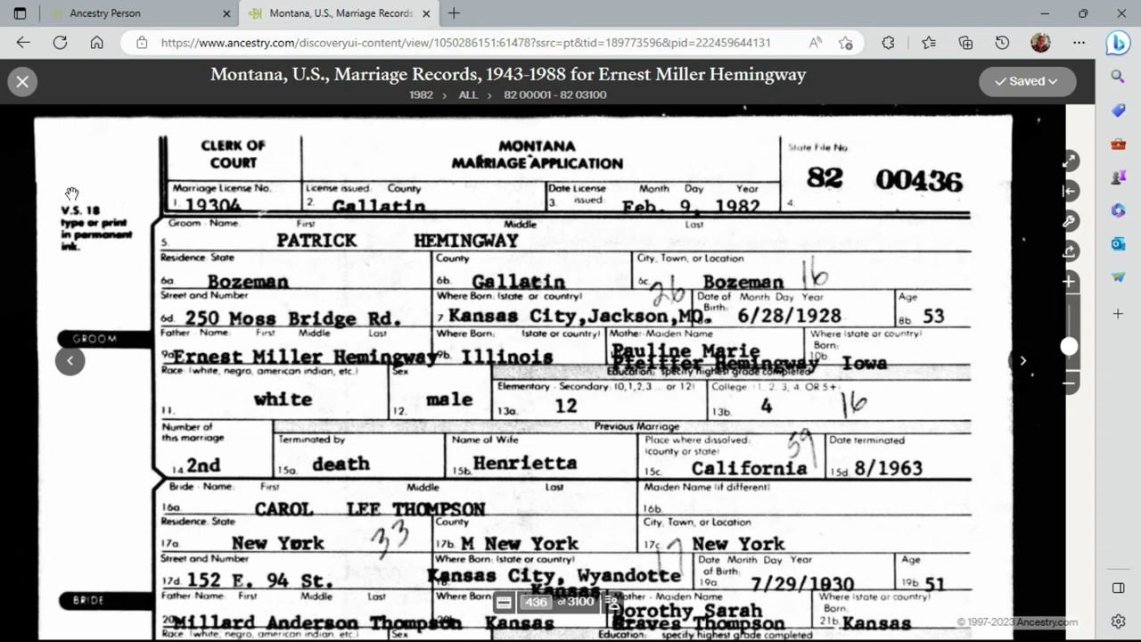
{"action": "left_click", "coordinate": [23, 84]}
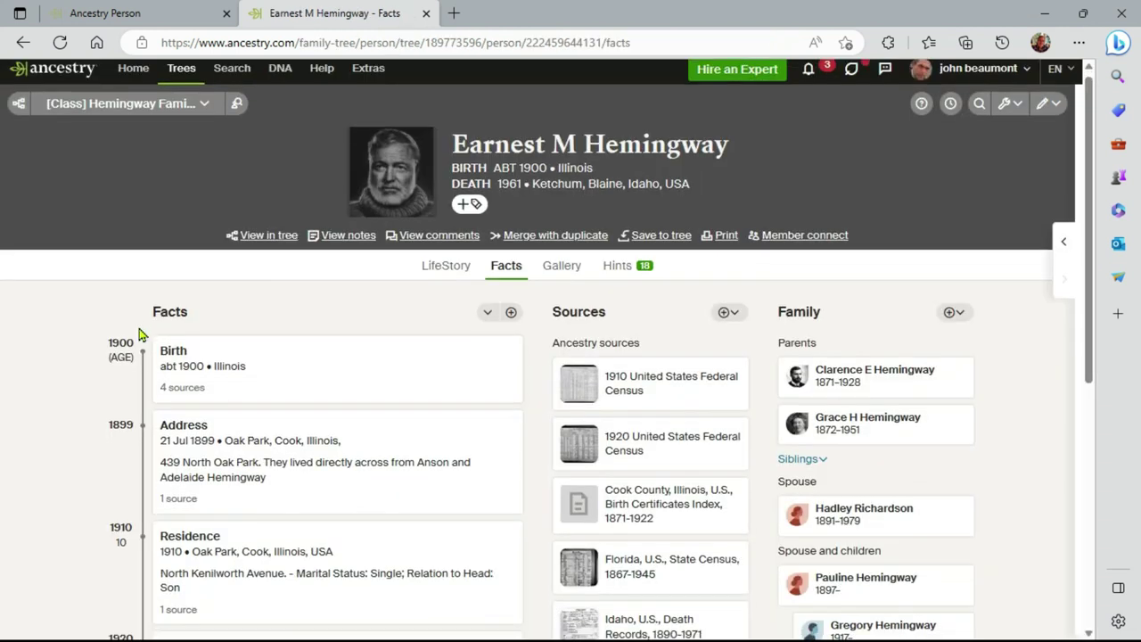
Check the Montana marriage source for linked facts and look through the facts timeline from birth to death
{"action": "scroll", "coordinate": [325, 385], "scroll_direction": "down", "scroll_amount": 4}
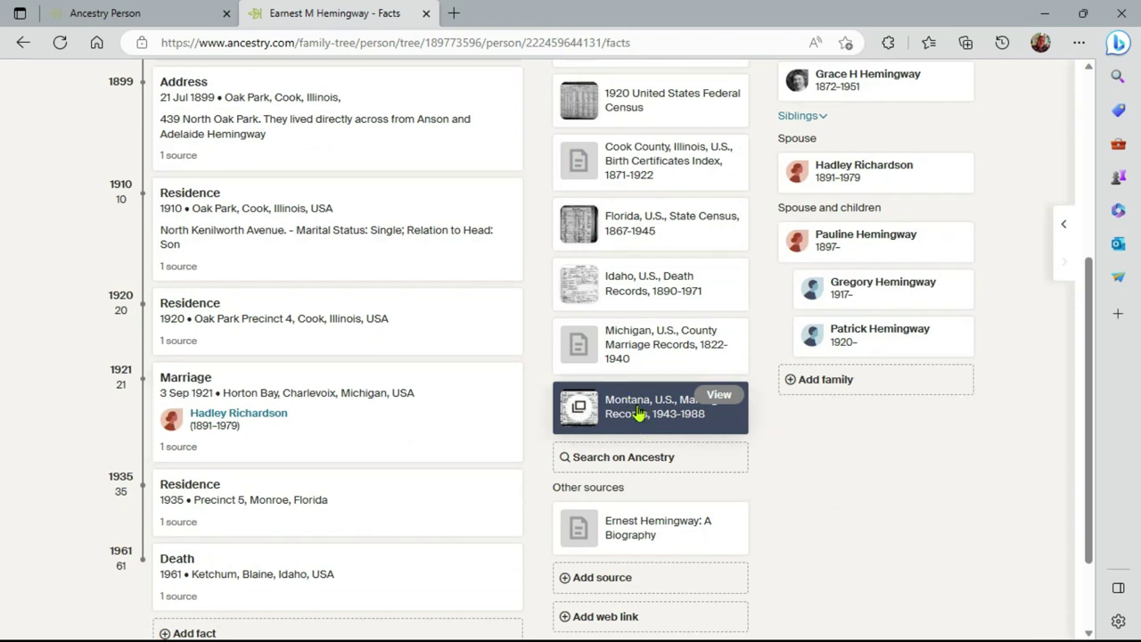
{"action": "left_click", "coordinate": [638, 411]}
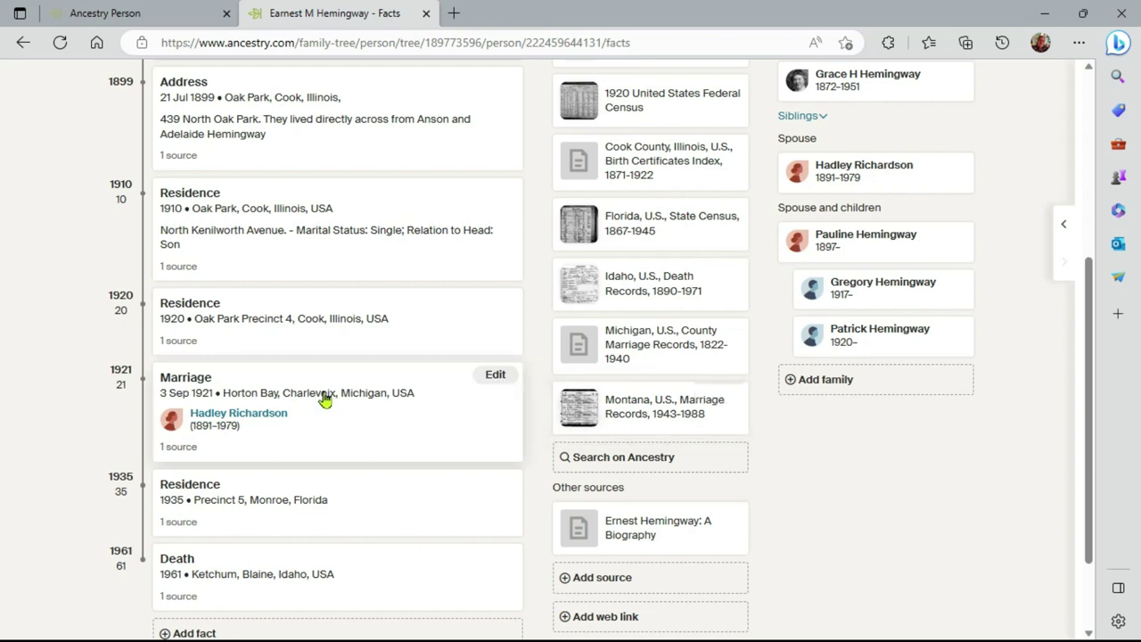
{"action": "scroll", "coordinate": [255, 412], "scroll_direction": "down", "scroll_amount": 2}
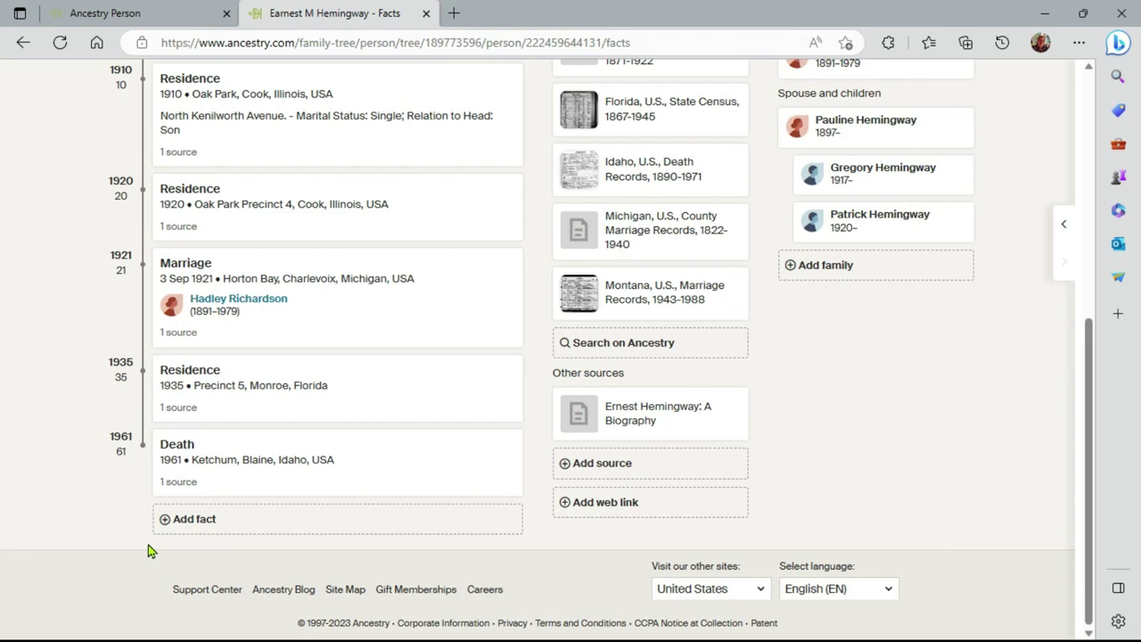
{"action": "scroll", "coordinate": [69, 479], "scroll_direction": "up", "scroll_amount": 5}
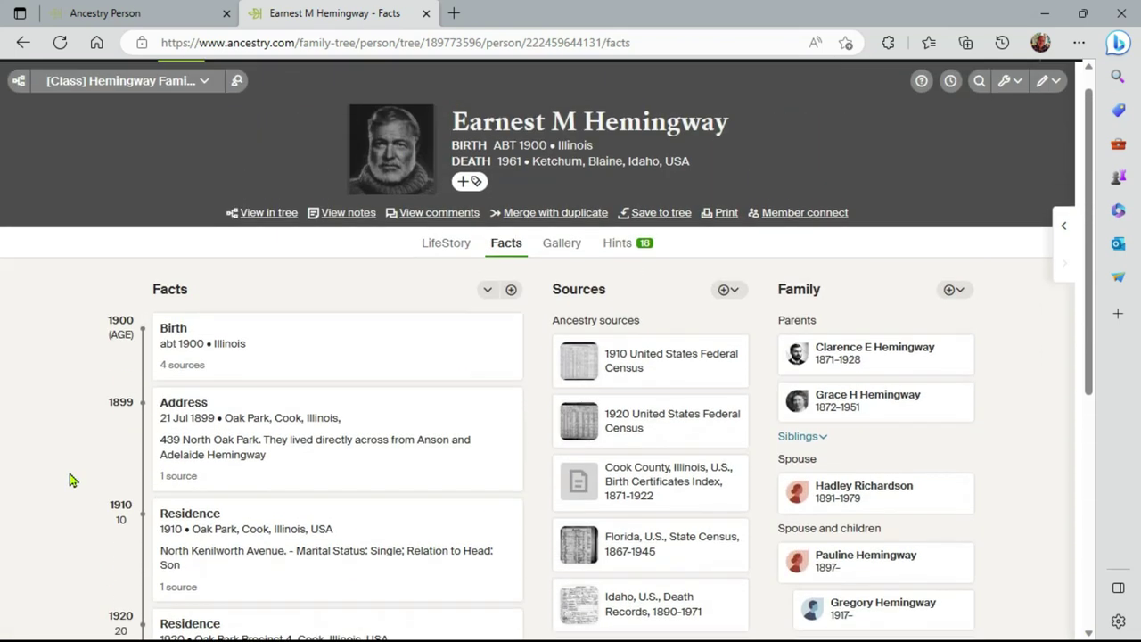
{"action": "scroll", "coordinate": [63, 484], "scroll_direction": "down", "scroll_amount": 4}
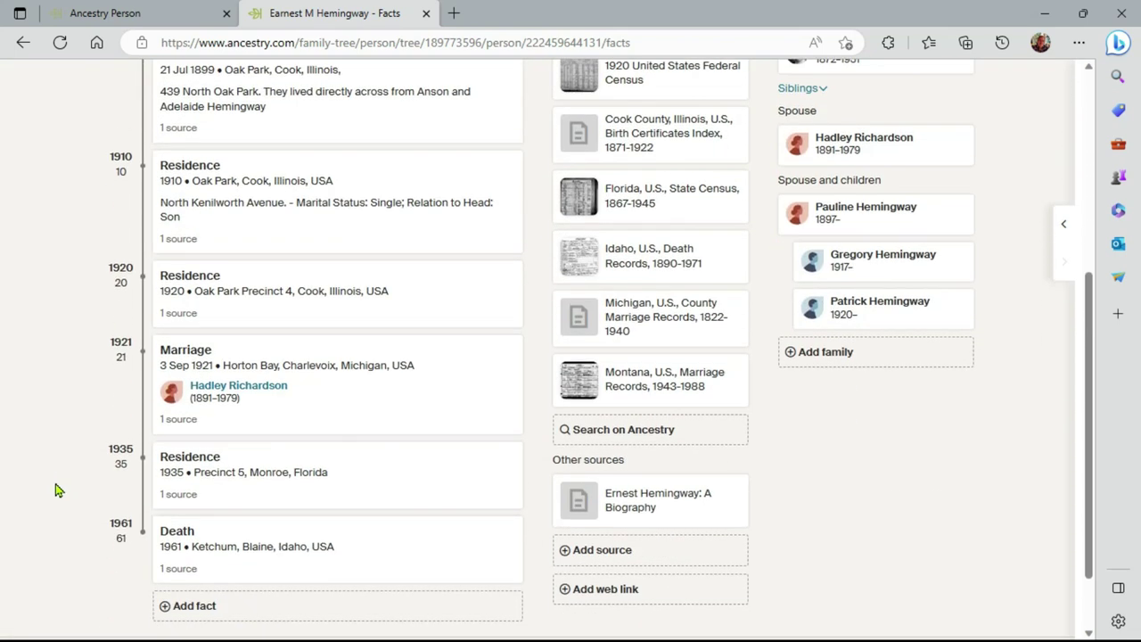
{"action": "scroll", "coordinate": [49, 512], "scroll_direction": "down", "scroll_amount": 1}
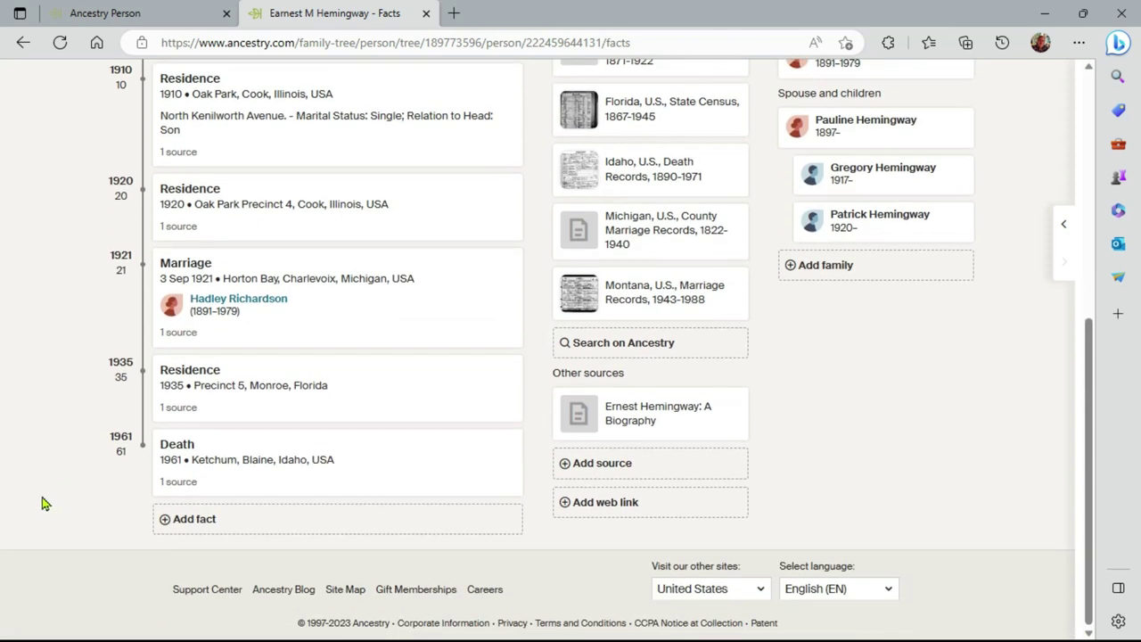
Add a custom event labelled "Son's marriage" dated 9 Feb 1982 with location MO, accepting the date after his death
{"action": "left_click", "coordinate": [193, 524]}
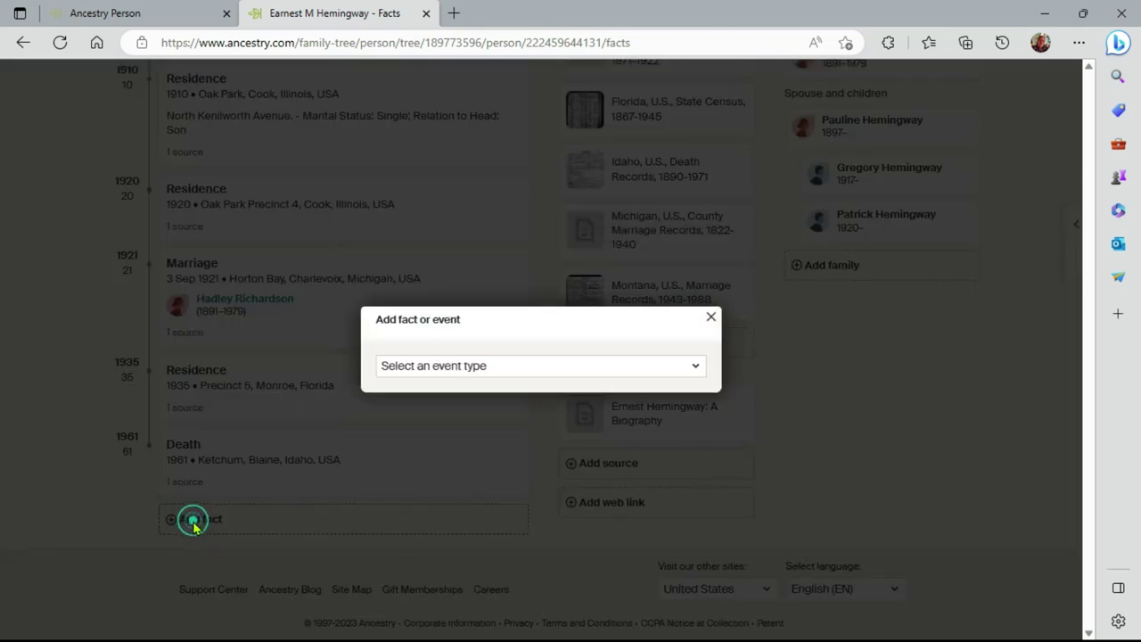
{"action": "left_click", "coordinate": [695, 366]}
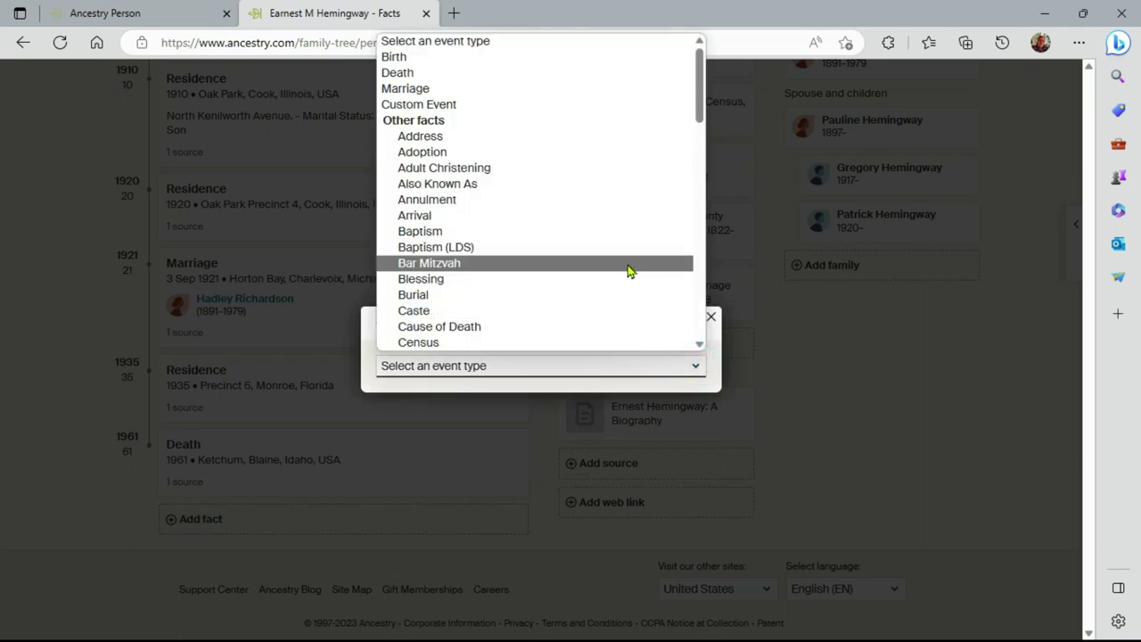
{"action": "left_click", "coordinate": [586, 106]}
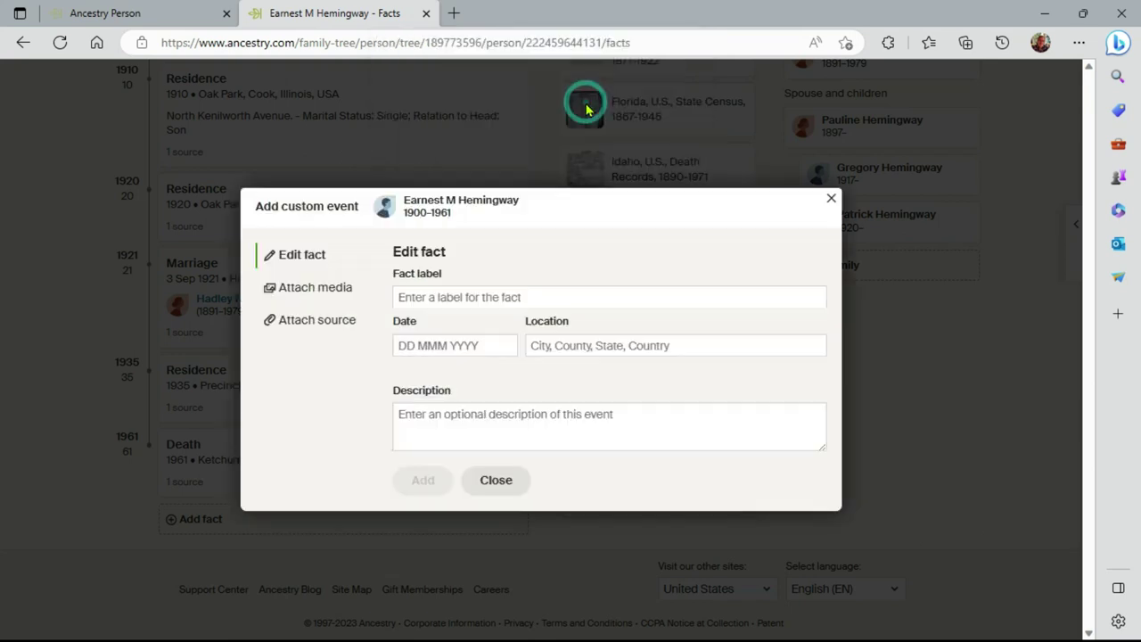
{"action": "left_click", "coordinate": [481, 295]}
{"action": "type", "text": "Son's marriage"}
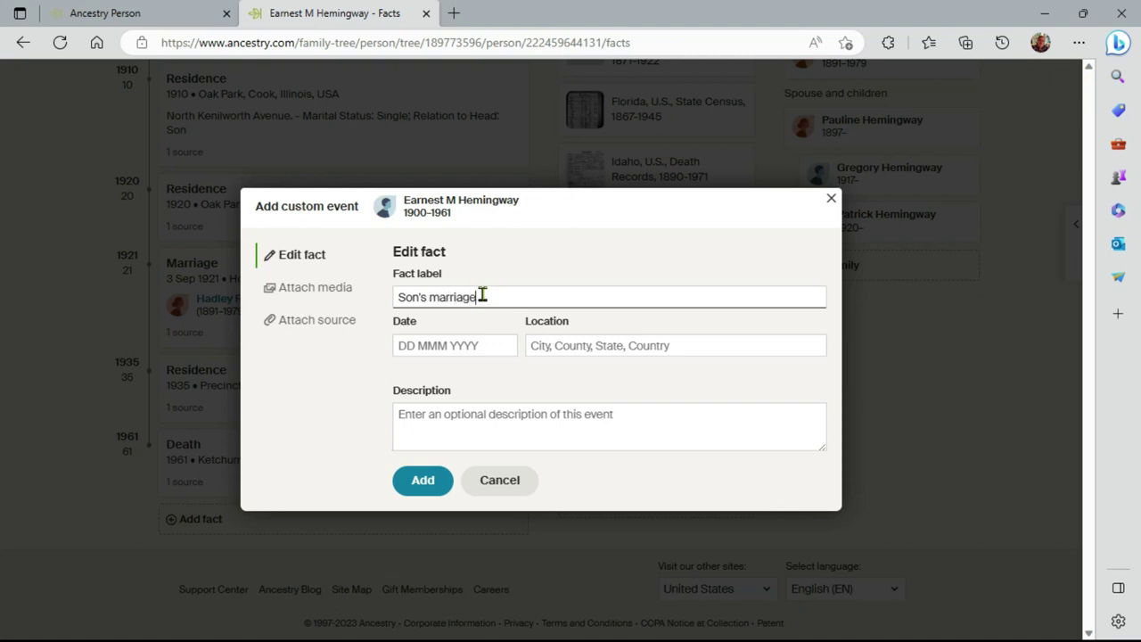
{"action": "left_click", "coordinate": [460, 340]}
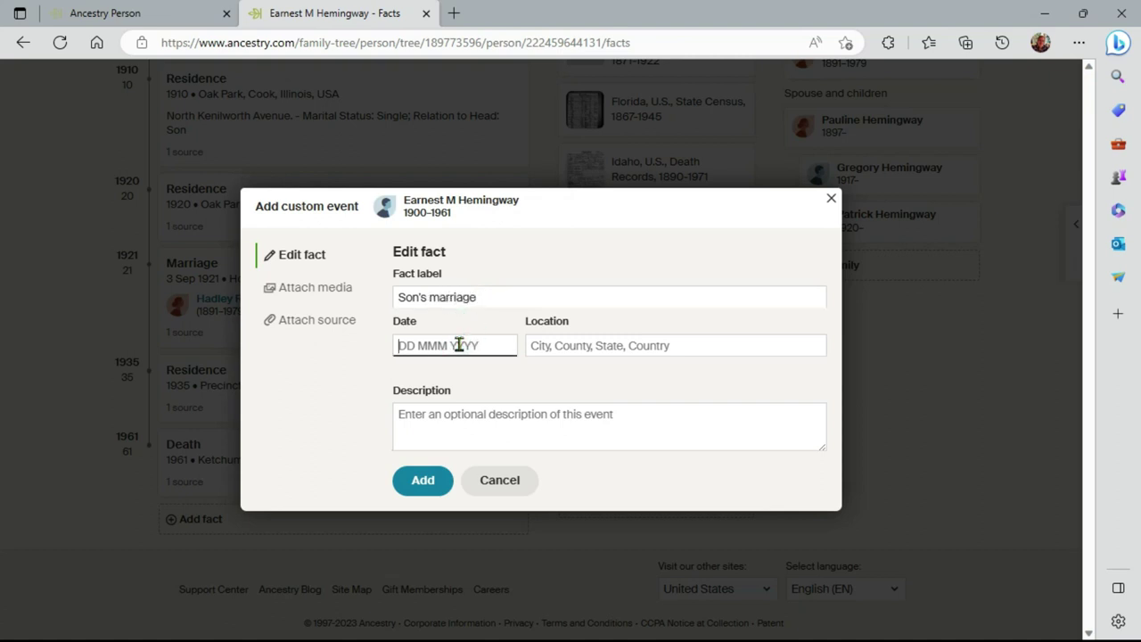
{"action": "type", "text": "9 Feb 1"}
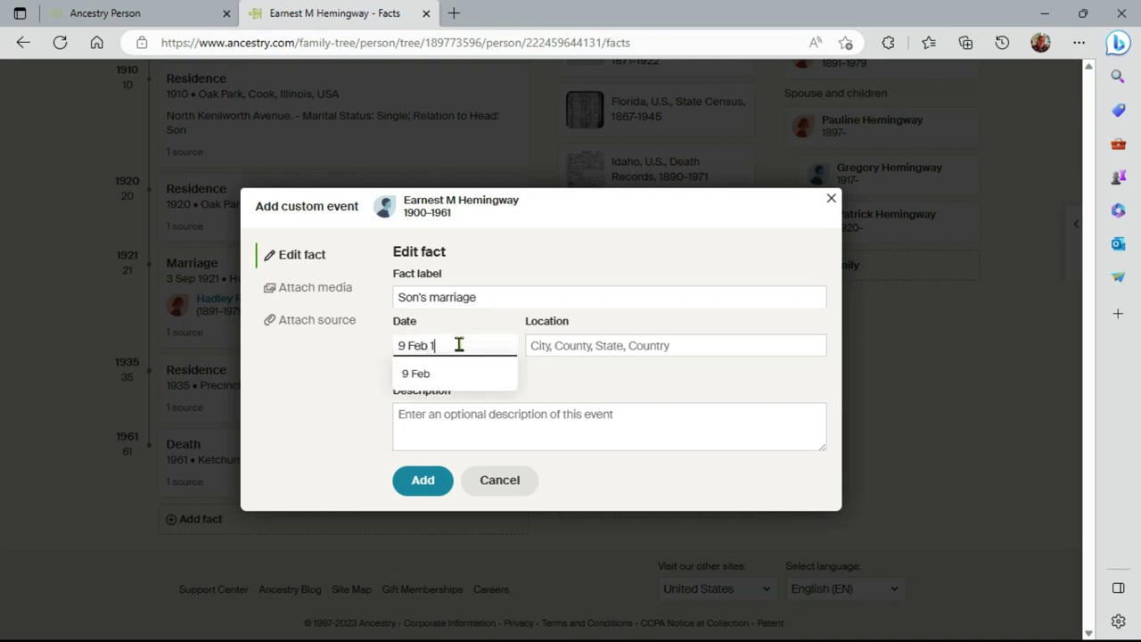
{"action": "type", "text": "982"}
{"action": "key", "text": "Tab"}
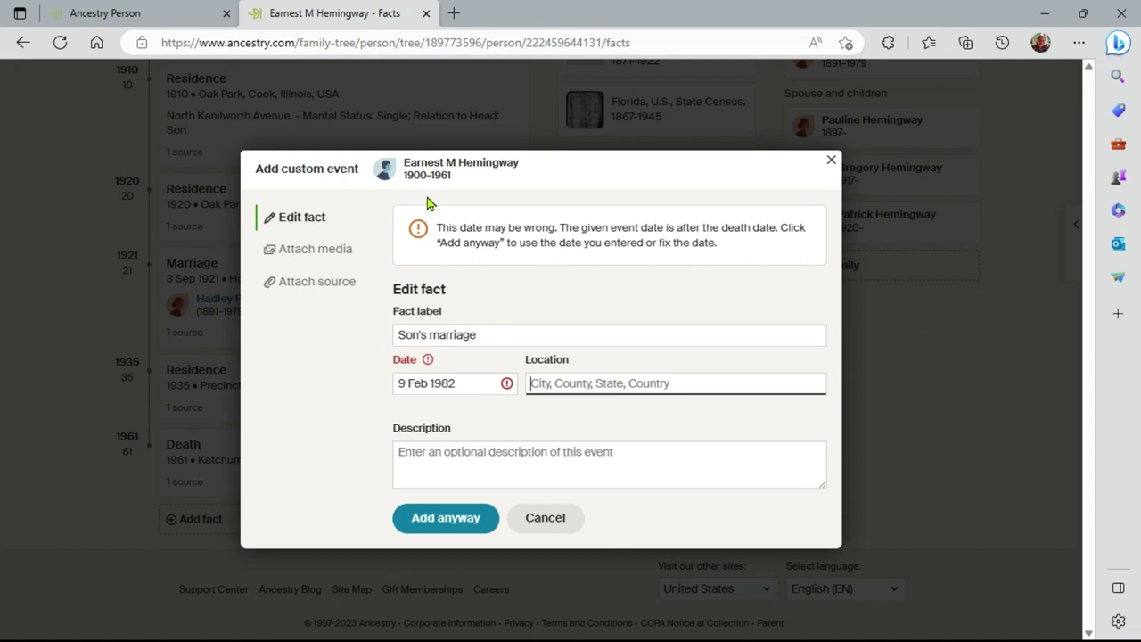
{"action": "type", "text": "MO"}
{"action": "left_click", "coordinate": [459, 517]}
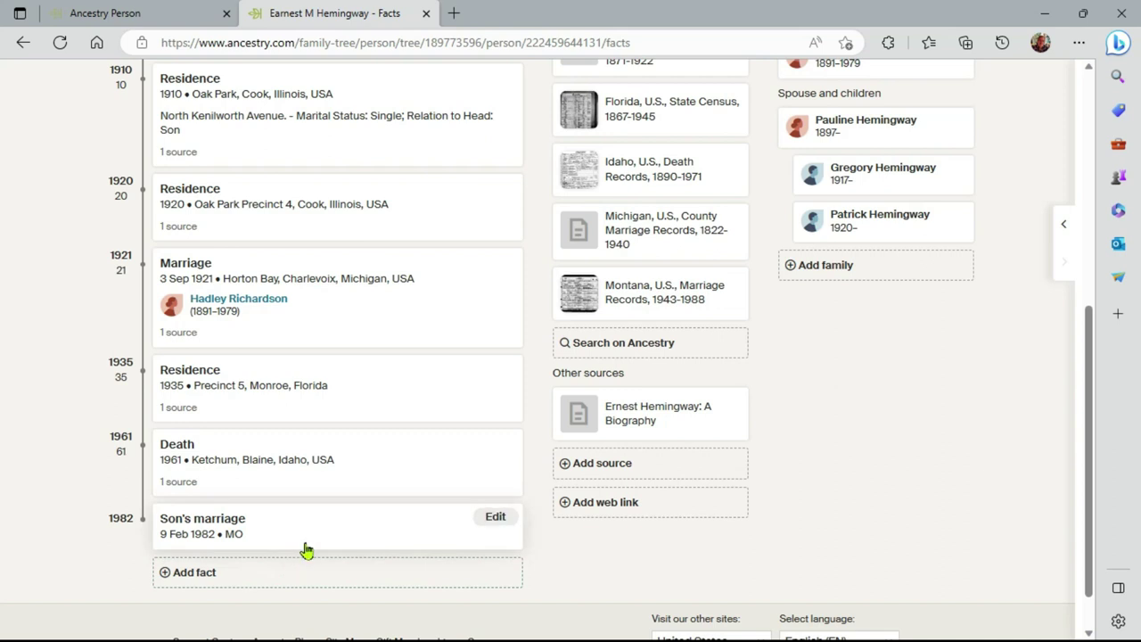
Attach the Montana, U.S., Marriage Records, 1943-1988 source to the "Son's marriage" event and check the event's source link
{"action": "left_click", "coordinate": [354, 546]}
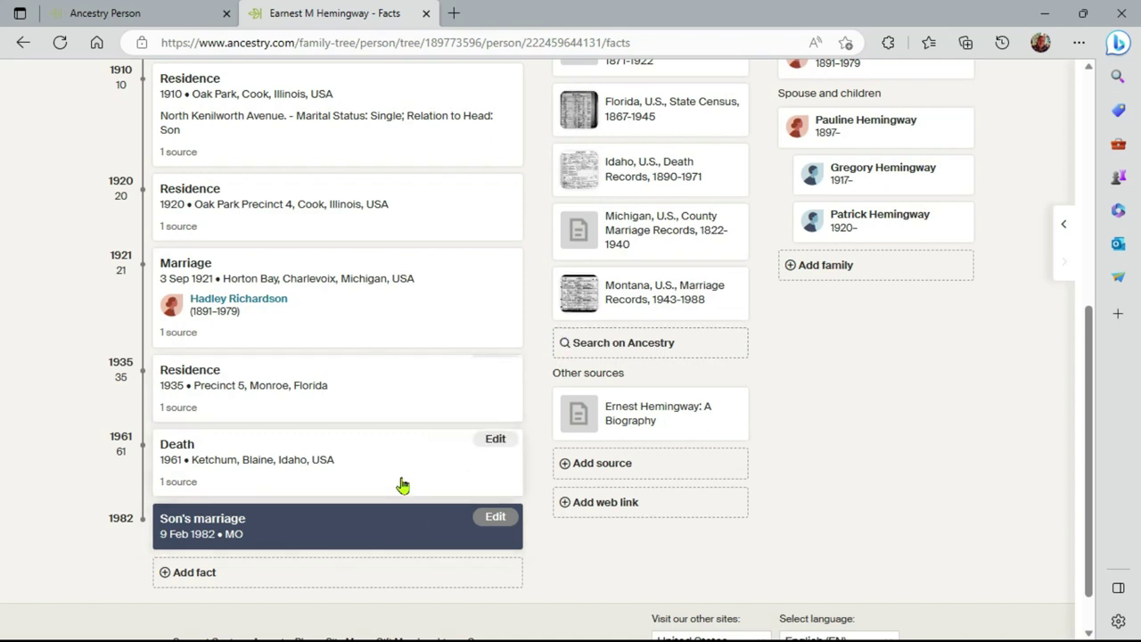
{"action": "left_click", "coordinate": [493, 517]}
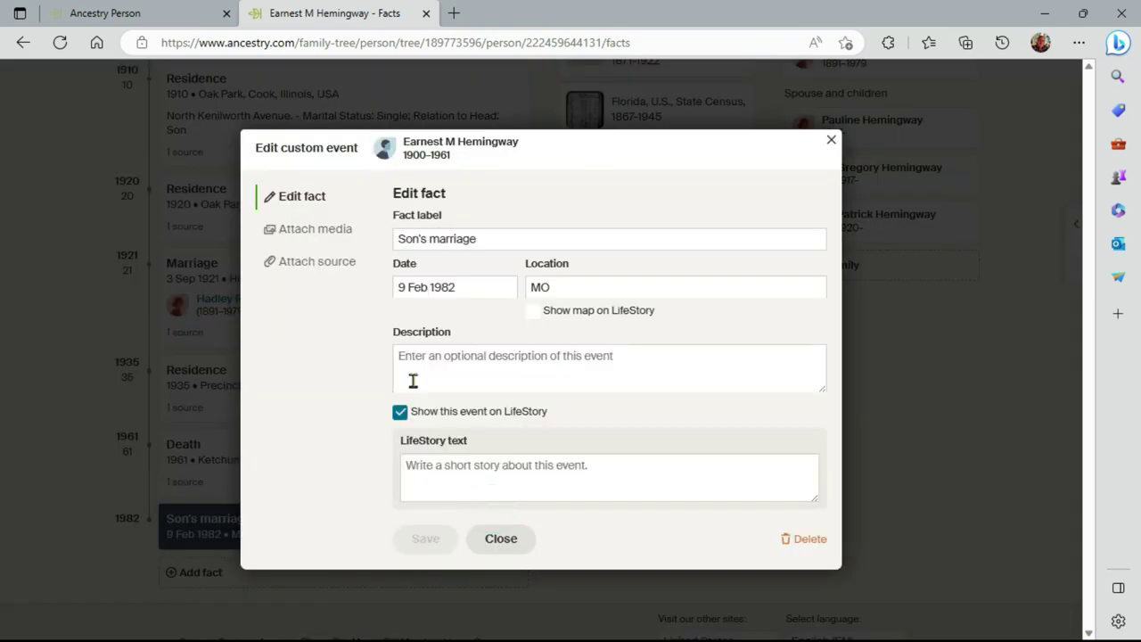
{"action": "left_click", "coordinate": [336, 264]}
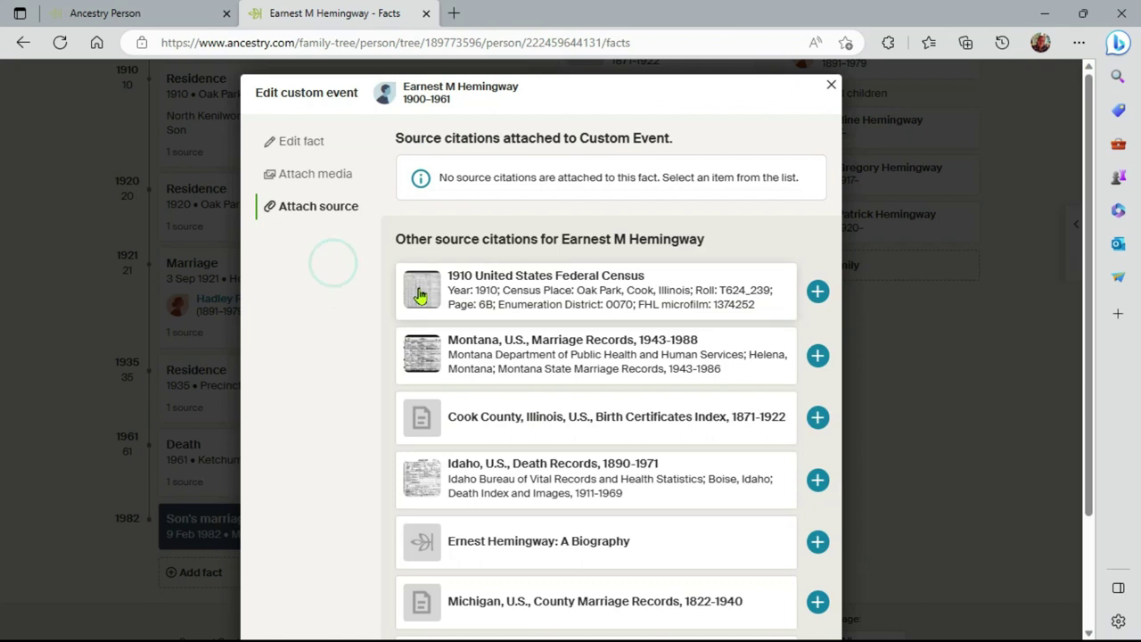
{"action": "left_click", "coordinate": [817, 356]}
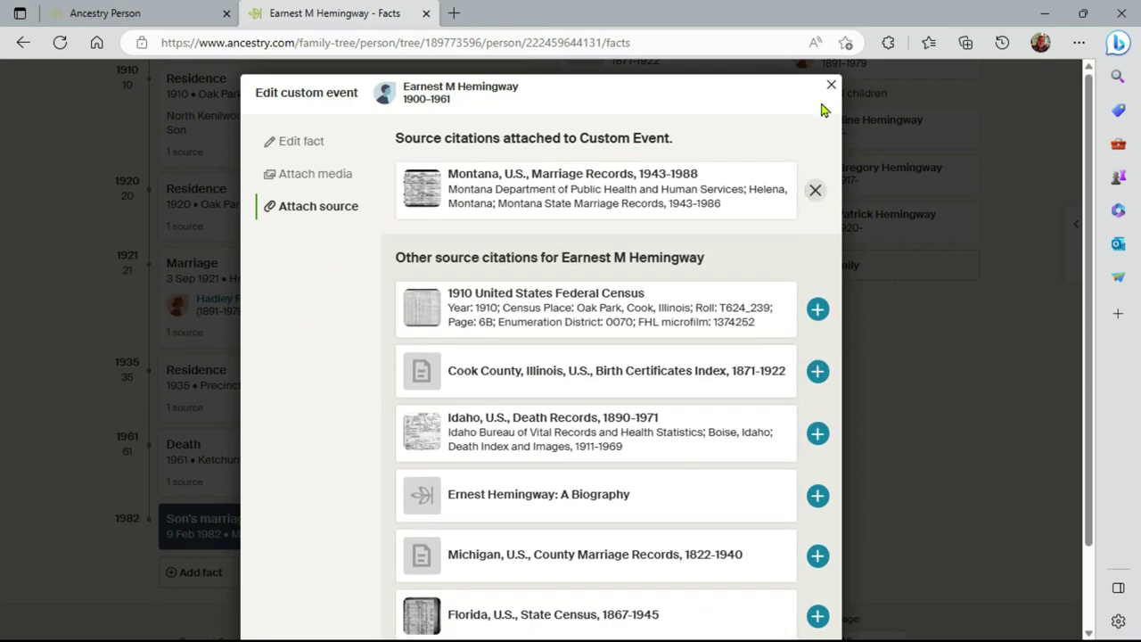
{"action": "left_click", "coordinate": [828, 89]}
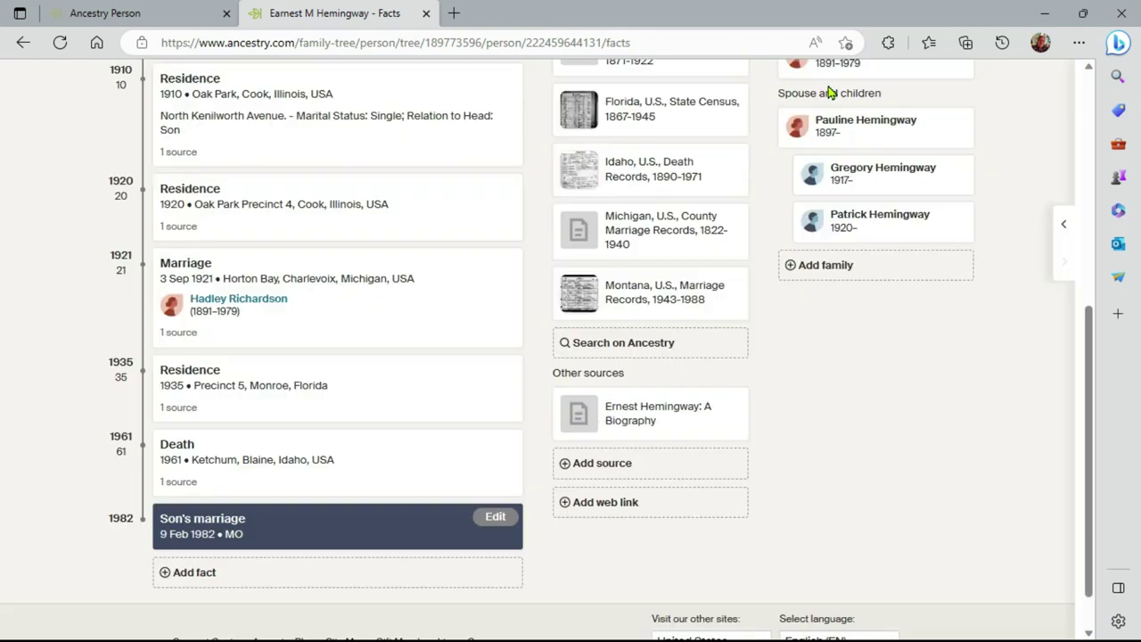
{"action": "left_click", "coordinate": [370, 532]}
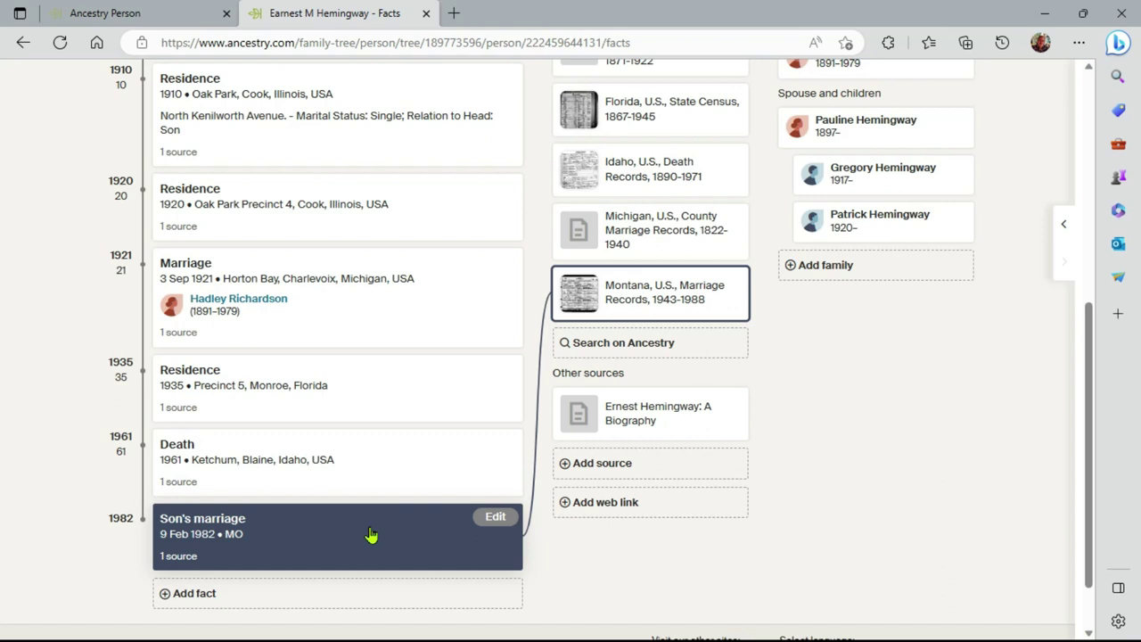
Review the new hint from U.S., Social Security Applications and Claims Index, 1936-2007 and choose to save its information to the tree
{"action": "scroll", "coordinate": [370, 534], "scroll_direction": "up", "scroll_amount": 5}
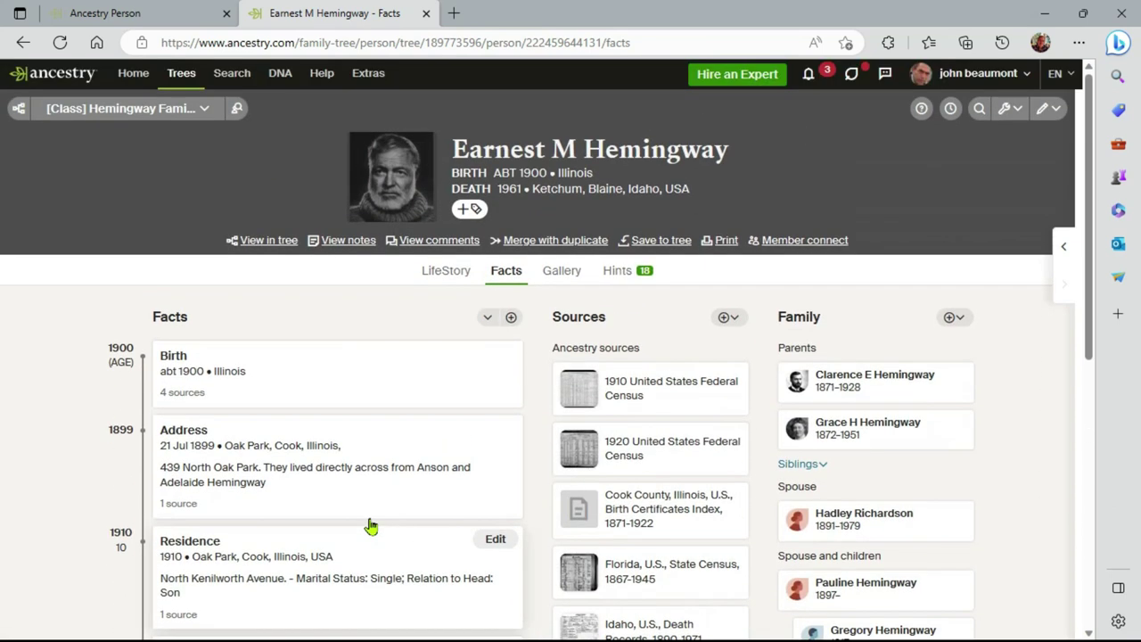
{"action": "left_click", "coordinate": [620, 274]}
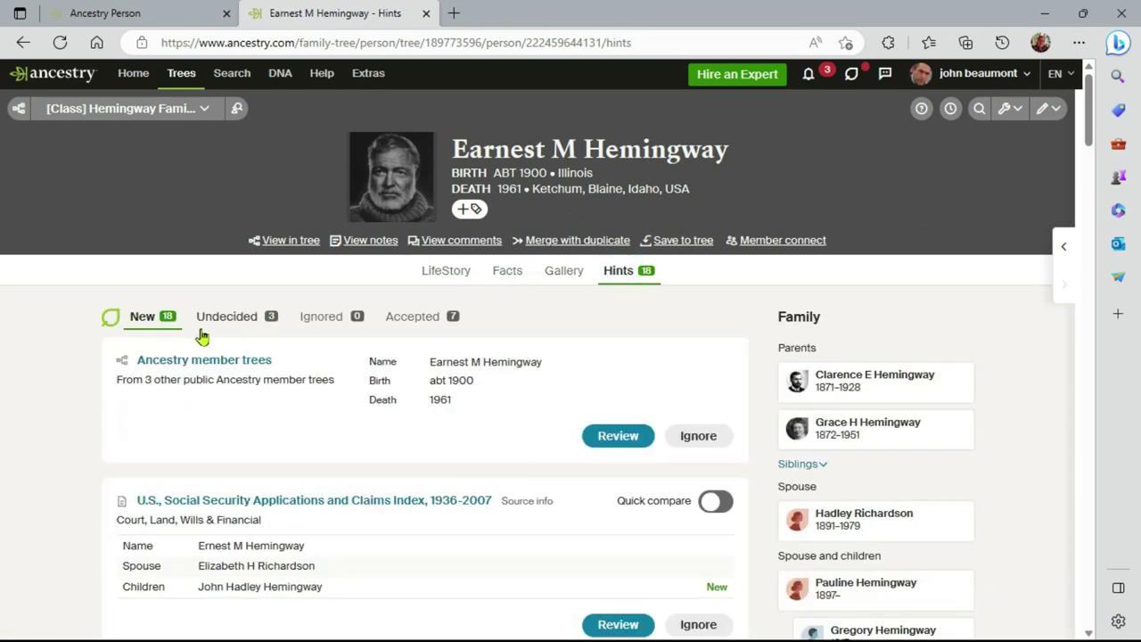
{"action": "scroll", "coordinate": [9, 314], "scroll_direction": "down", "scroll_amount": 2}
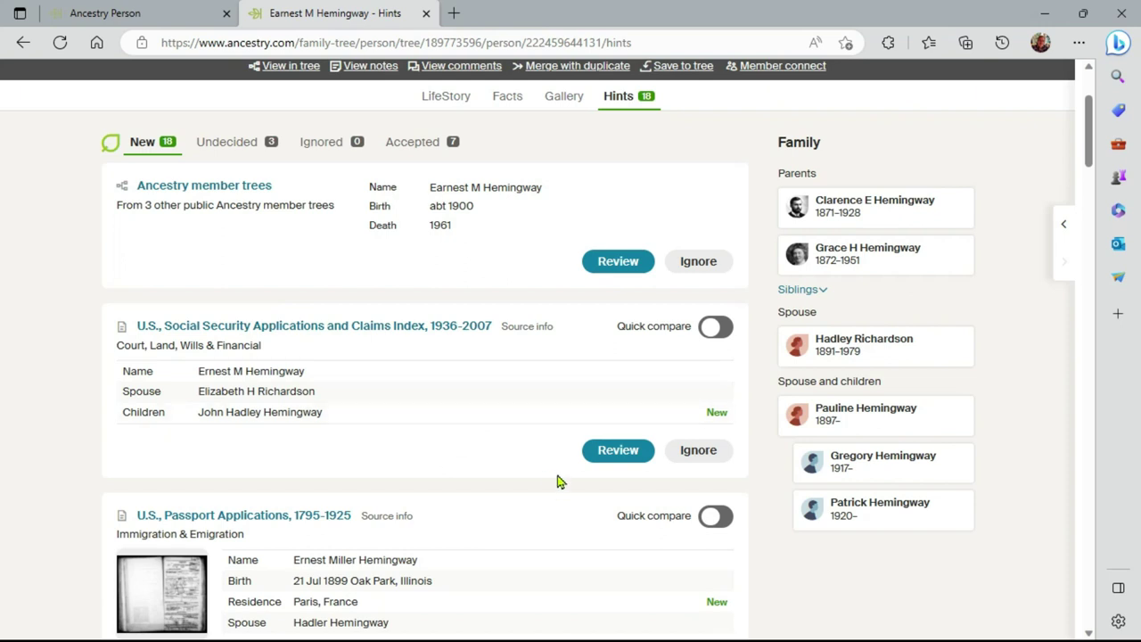
{"action": "left_click", "coordinate": [615, 453]}
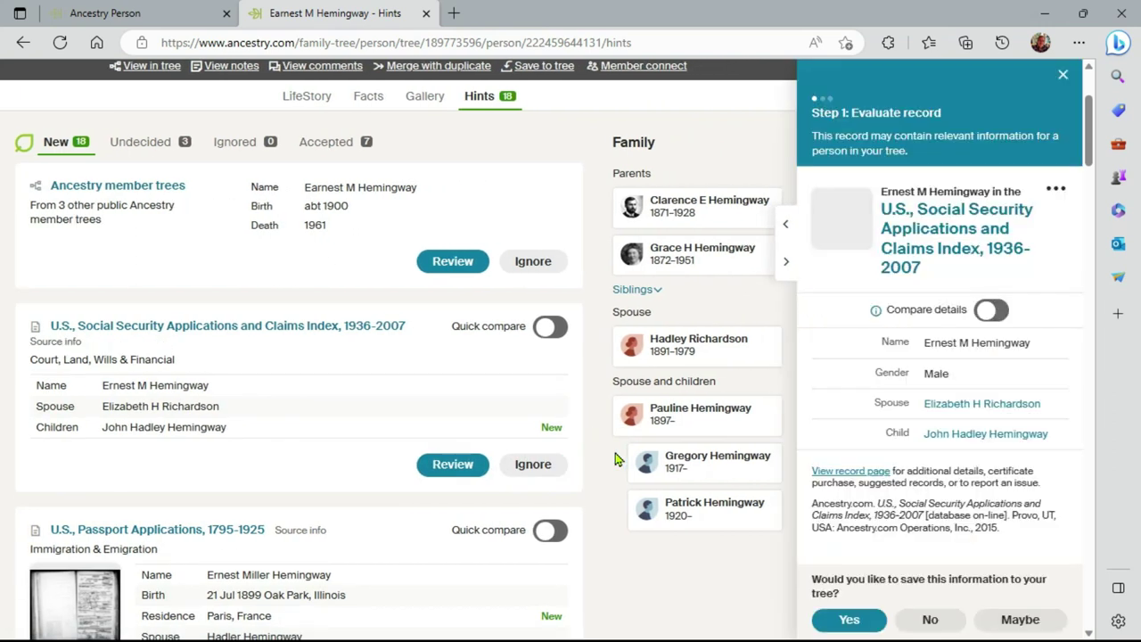
{"action": "scroll", "coordinate": [906, 399], "scroll_direction": "down", "scroll_amount": 3}
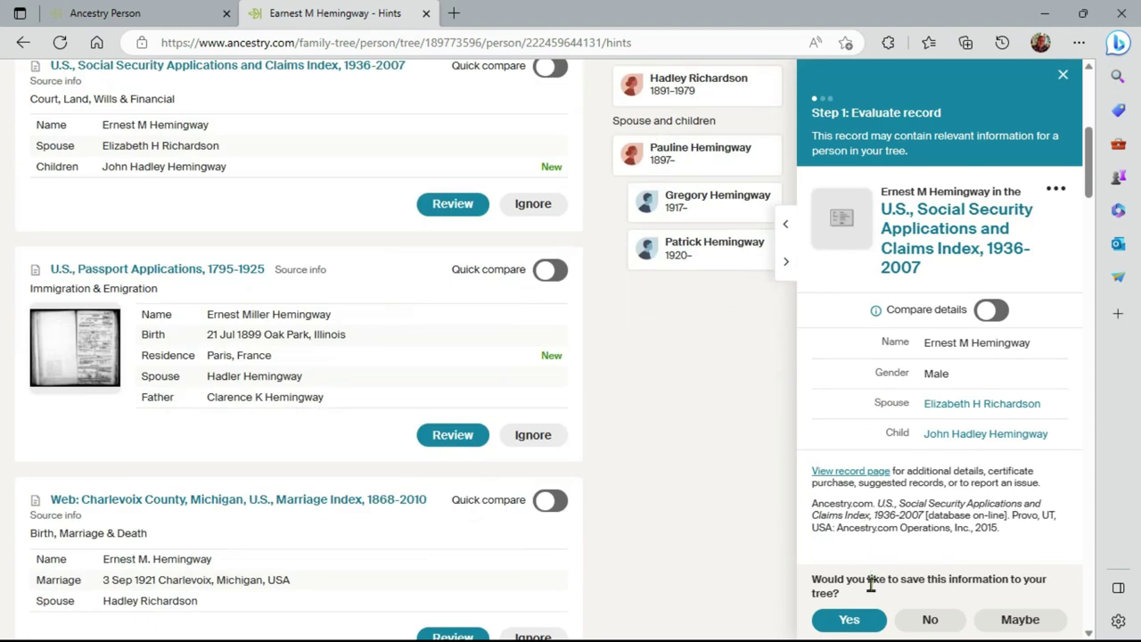
{"action": "left_click", "coordinate": [851, 619]}
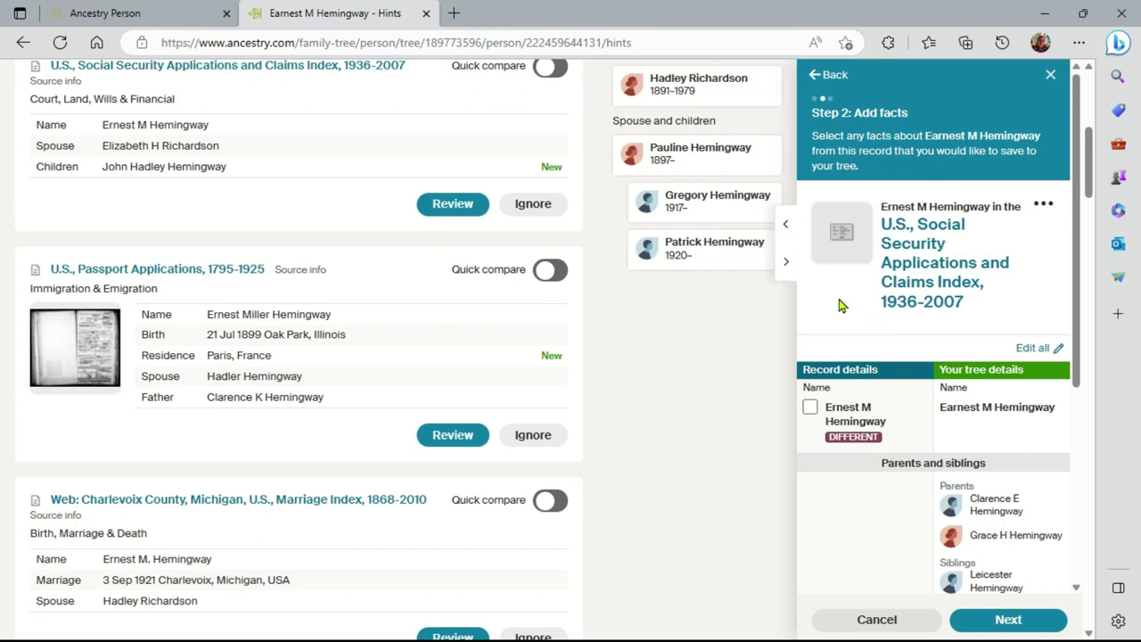
Compare the record with the tree, replace the name with the record's "Ernest M Hemingway", citing the source, and save without adding related people
{"action": "scroll", "coordinate": [805, 453], "scroll_direction": "down", "scroll_amount": 4}
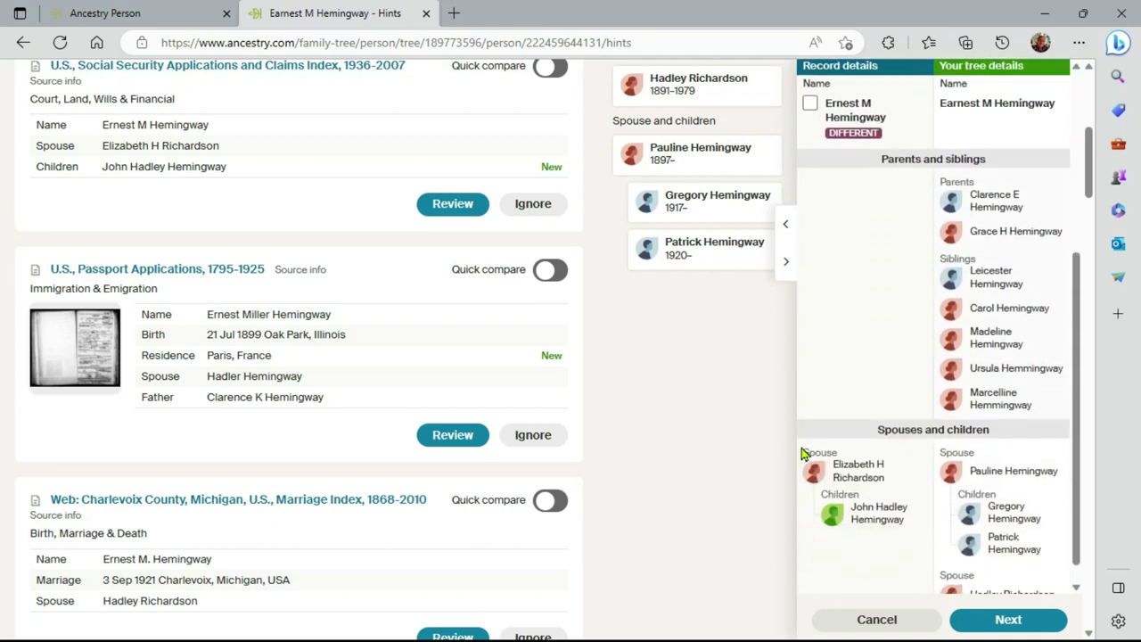
{"action": "scroll", "coordinate": [804, 427], "scroll_direction": "up", "scroll_amount": 2}
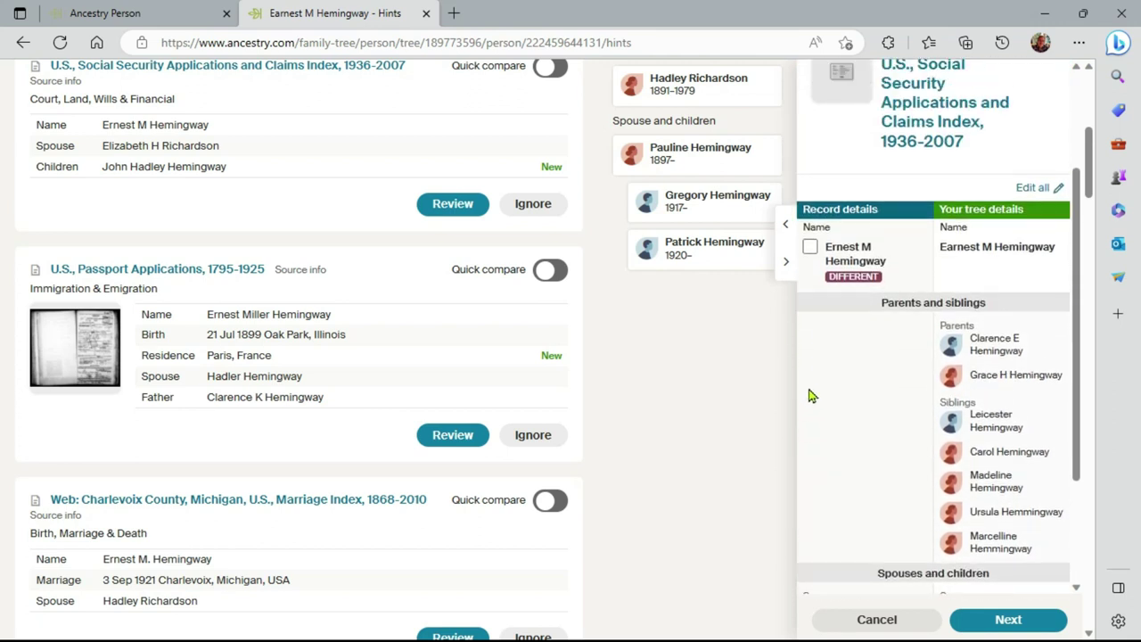
{"action": "scroll", "coordinate": [810, 392], "scroll_direction": "down", "scroll_amount": 2}
{"action": "scroll", "coordinate": [821, 310], "scroll_direction": "up", "scroll_amount": 2}
{"action": "left_click", "coordinate": [810, 249]}
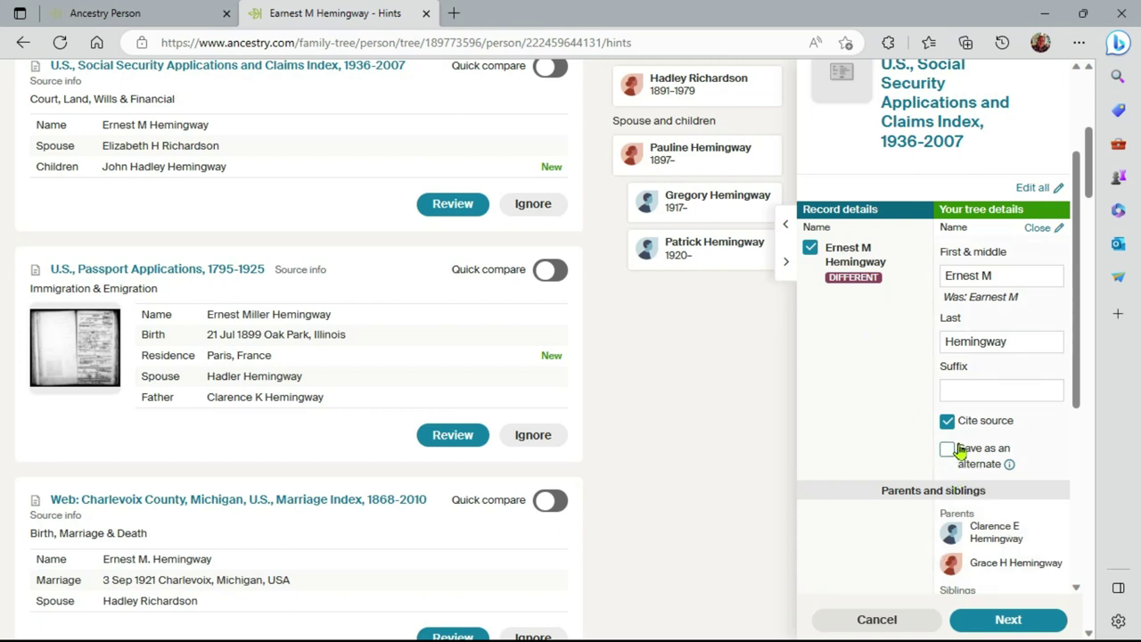
{"action": "left_click", "coordinate": [1011, 622]}
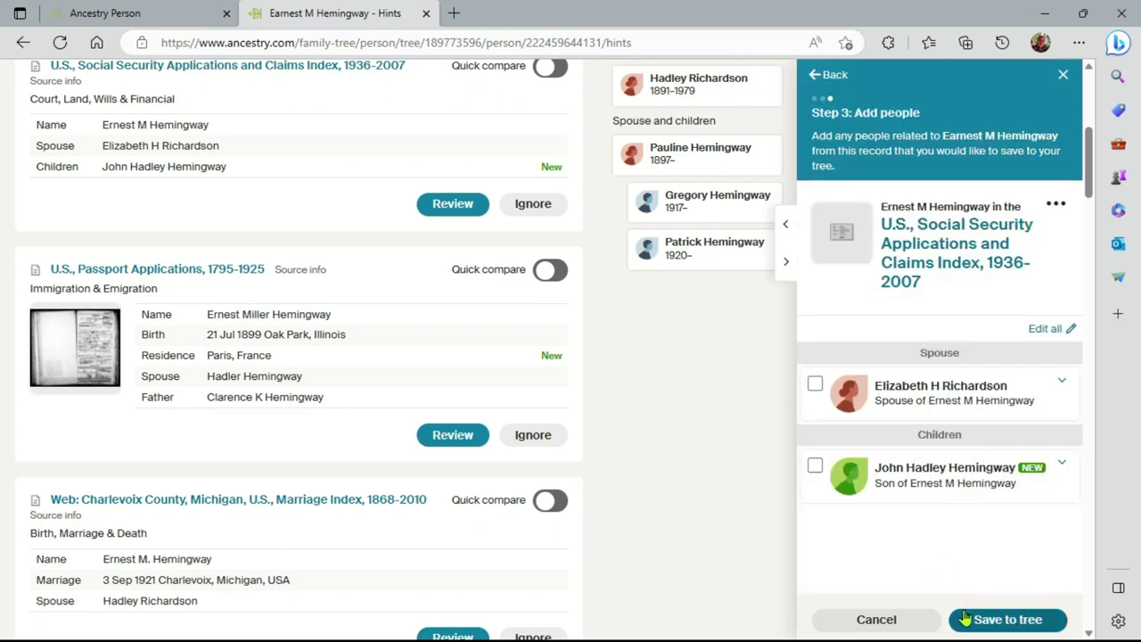
{"action": "left_click", "coordinate": [994, 622]}
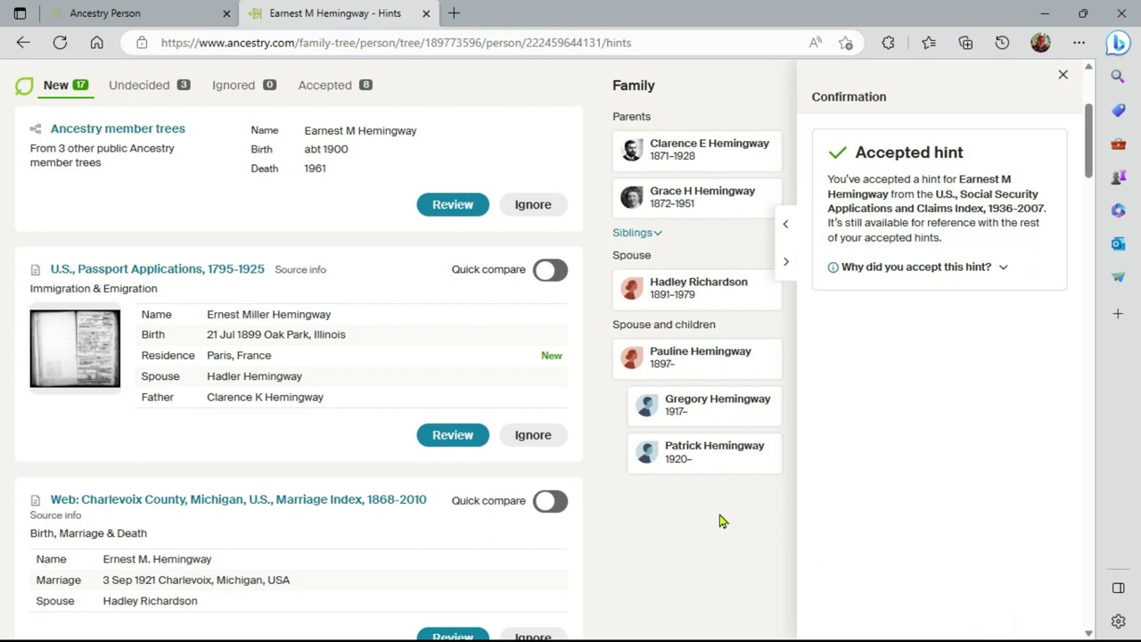
Go back to the profile's facts and check the Social Security Applications and Claims Index source for linked facts
{"action": "scroll", "coordinate": [578, 285], "scroll_direction": "up", "scroll_amount": 3}
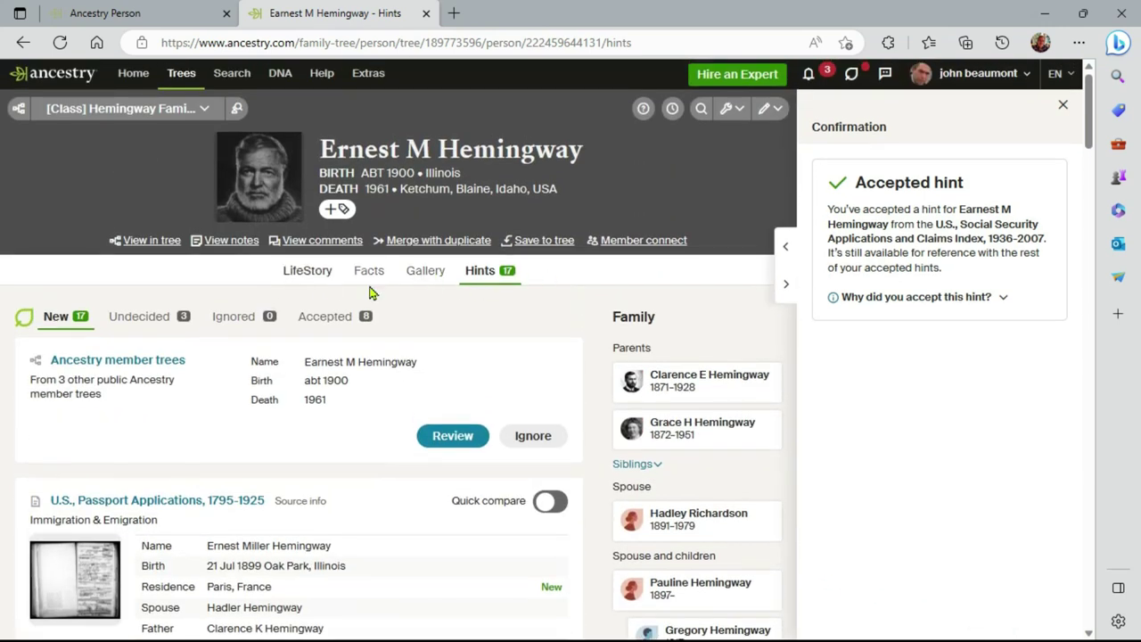
{"action": "left_click", "coordinate": [372, 276]}
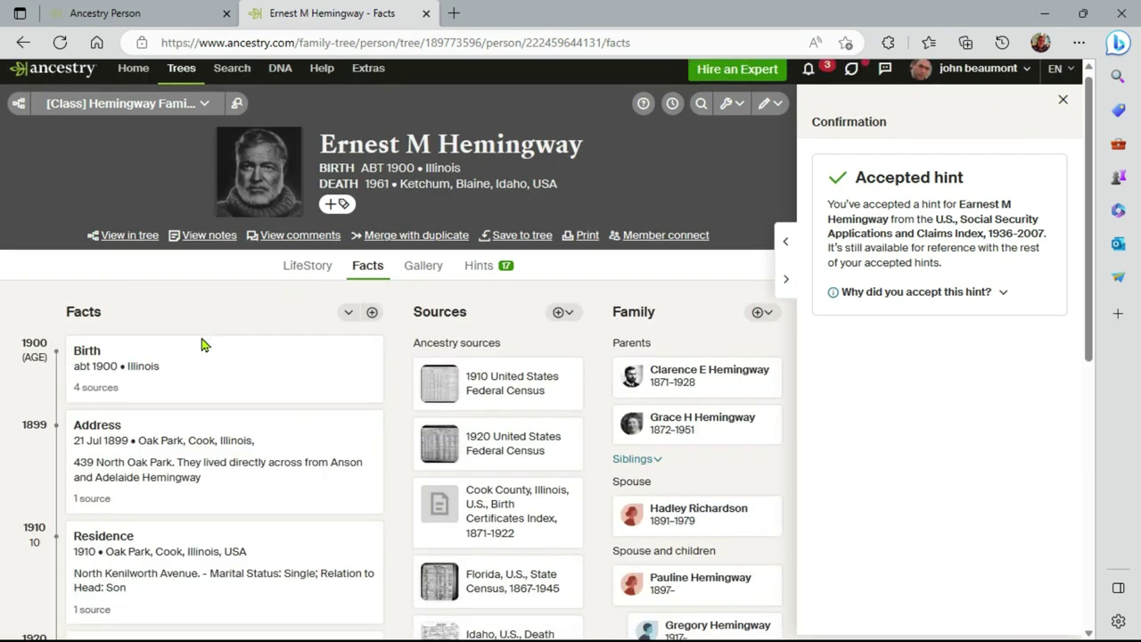
{"action": "scroll", "coordinate": [206, 338], "scroll_direction": "down", "scroll_amount": 3}
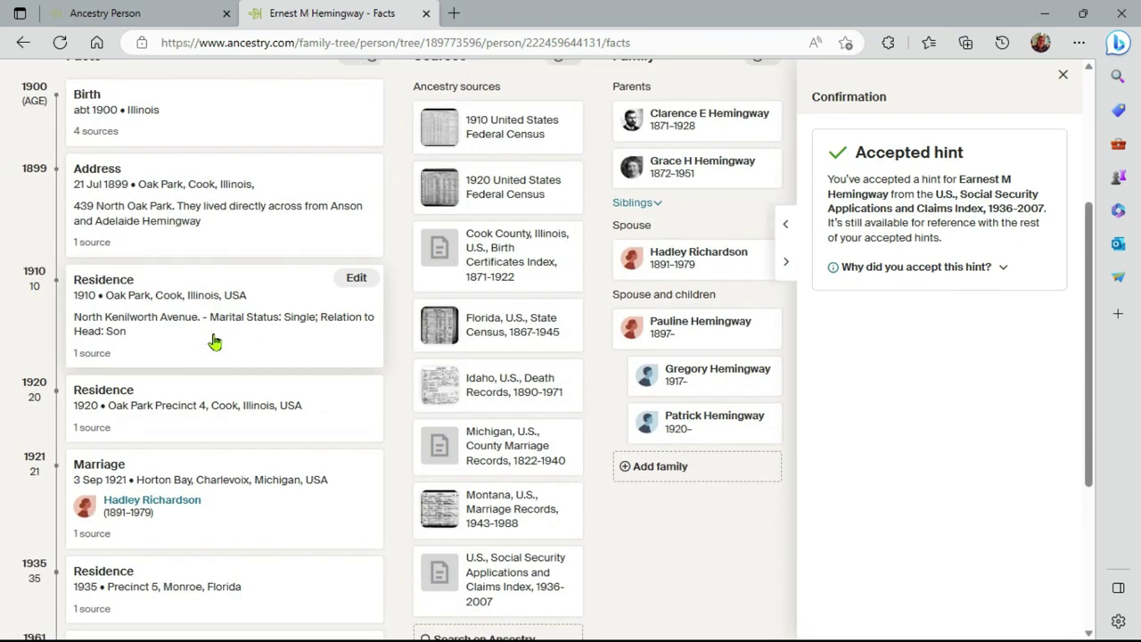
{"action": "mouse_move", "coordinate": [454, 357]}
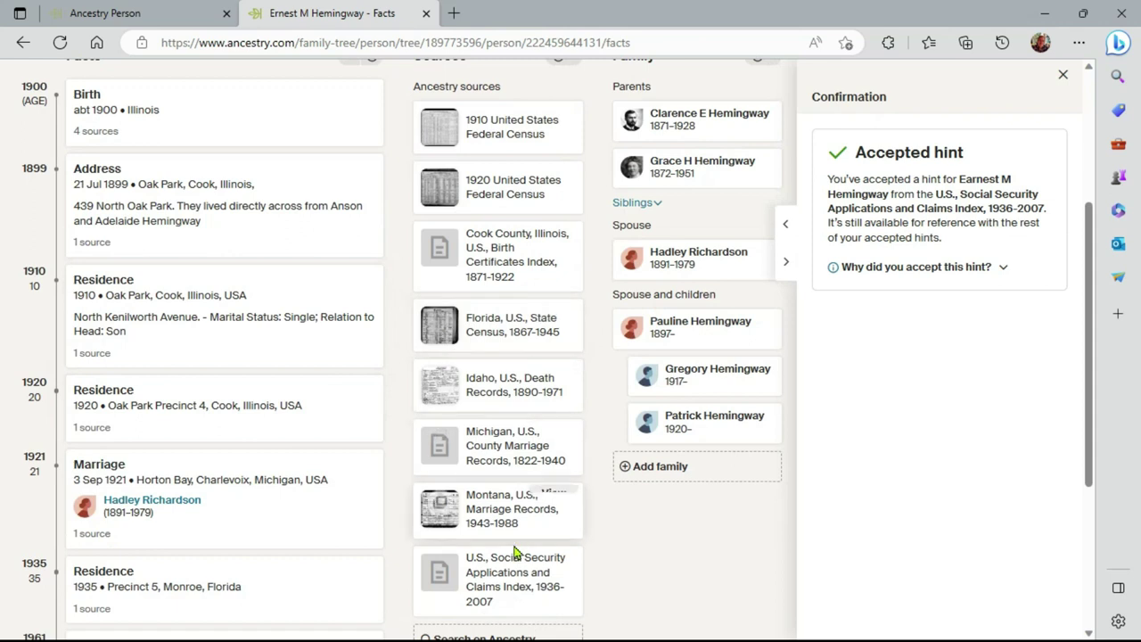
{"action": "scroll", "coordinate": [500, 584], "scroll_direction": "down", "scroll_amount": 1}
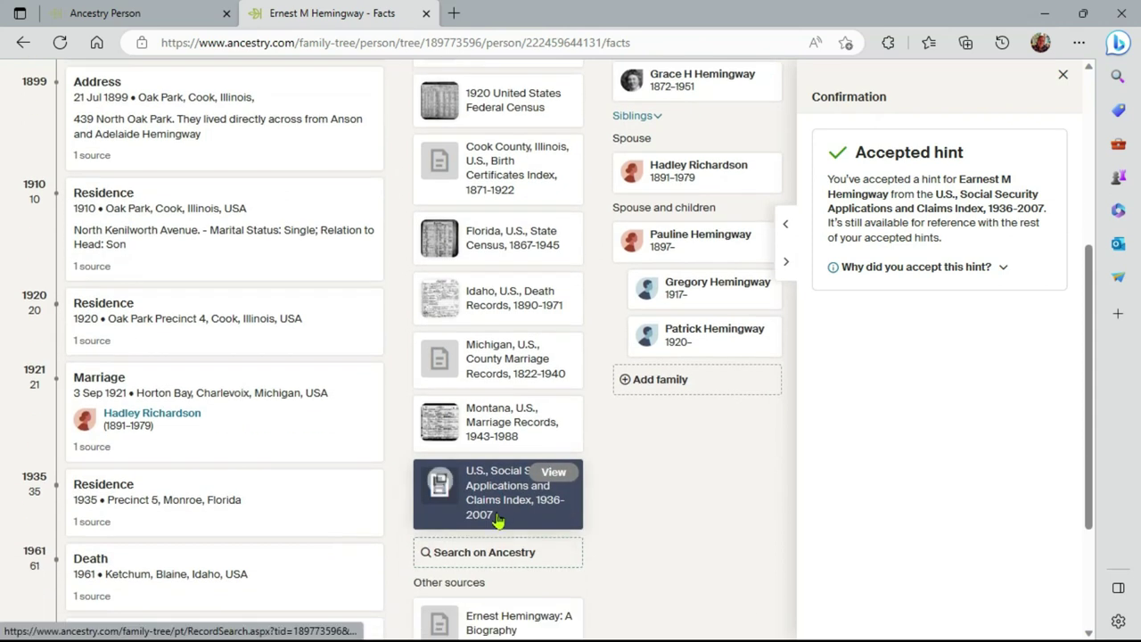
{"action": "scroll", "coordinate": [512, 503], "scroll_direction": "up", "scroll_amount": 1}
{"action": "scroll", "coordinate": [389, 223], "scroll_direction": "up", "scroll_amount": 2}
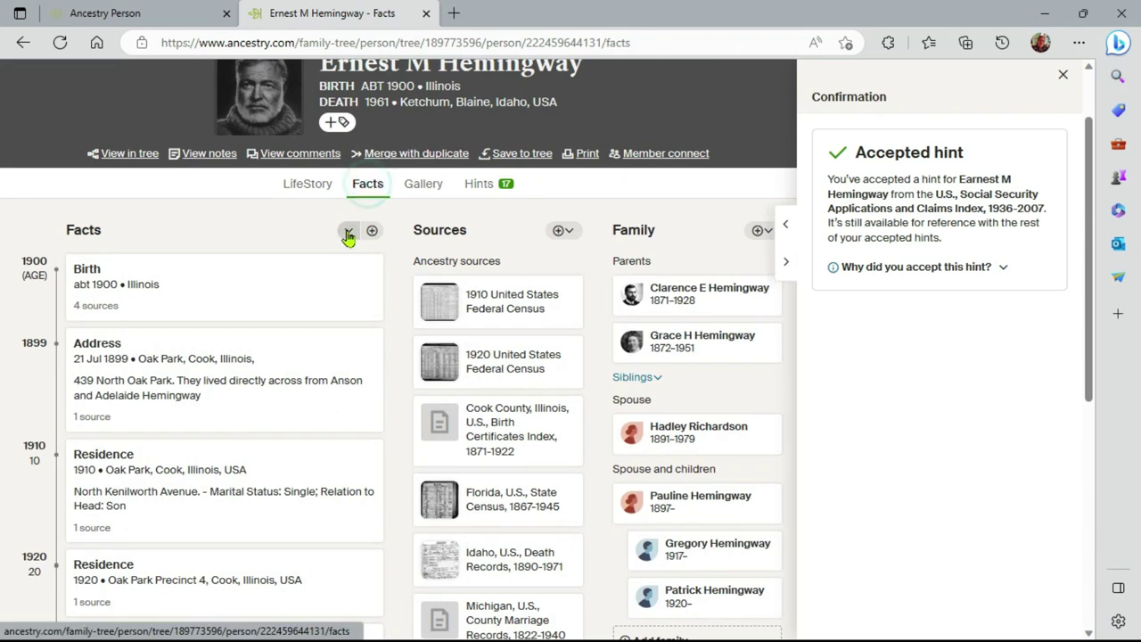
Show the name and gender facts in the timeline and trace the Social Security source to its linked fact
{"action": "left_click", "coordinate": [348, 234]}
{"action": "left_click", "coordinate": [359, 323]}
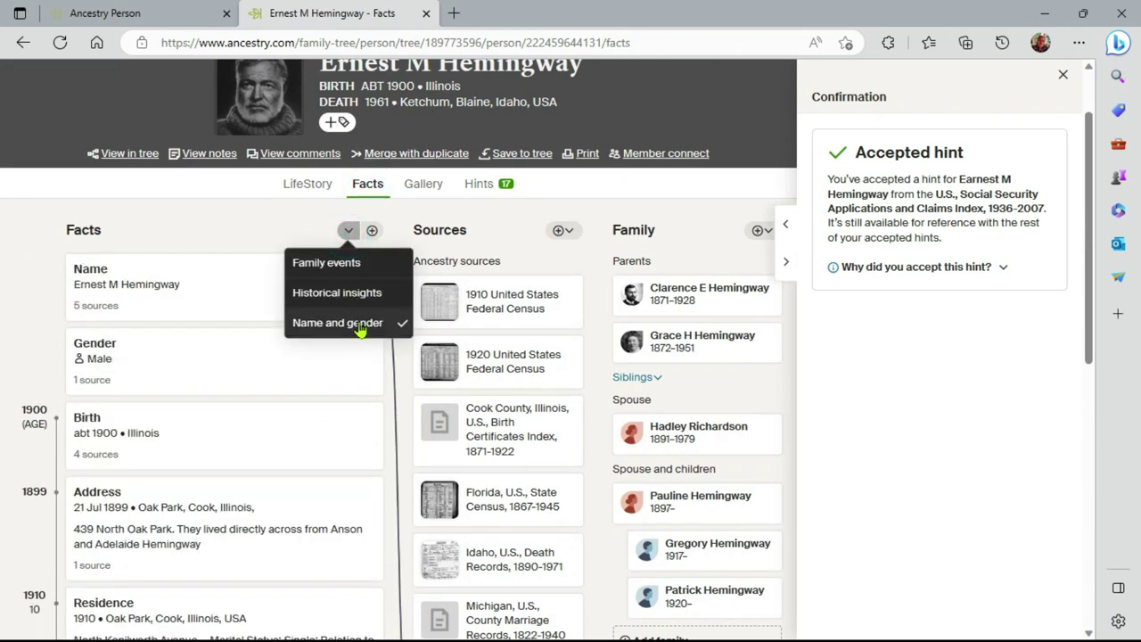
{"action": "scroll", "coordinate": [519, 374], "scroll_direction": "down", "scroll_amount": 3}
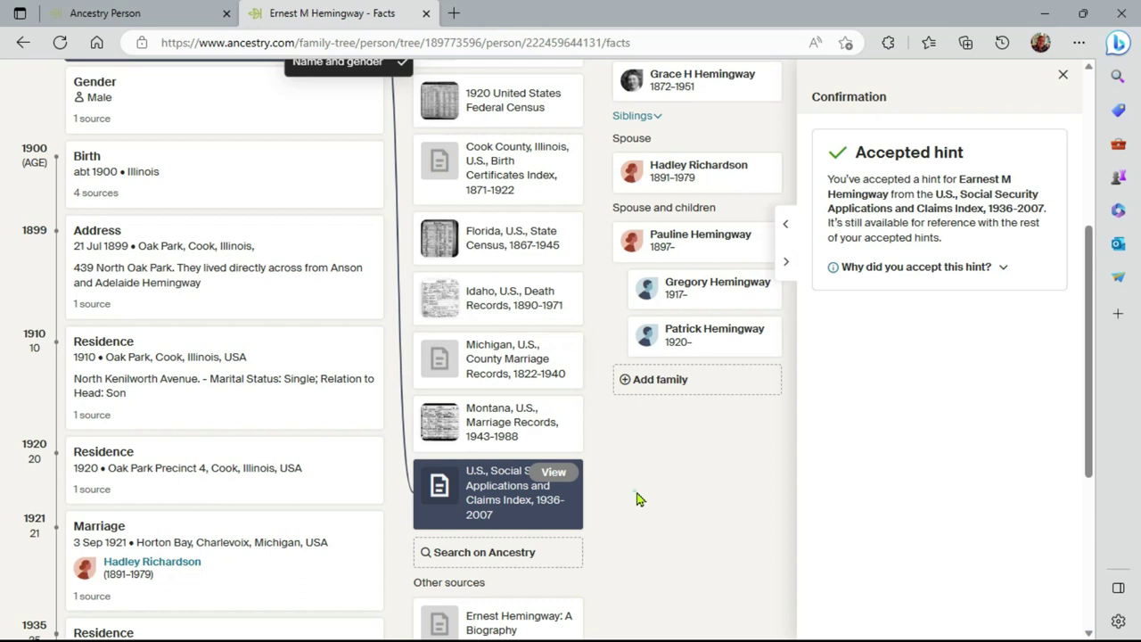
{"action": "left_click", "coordinate": [636, 494]}
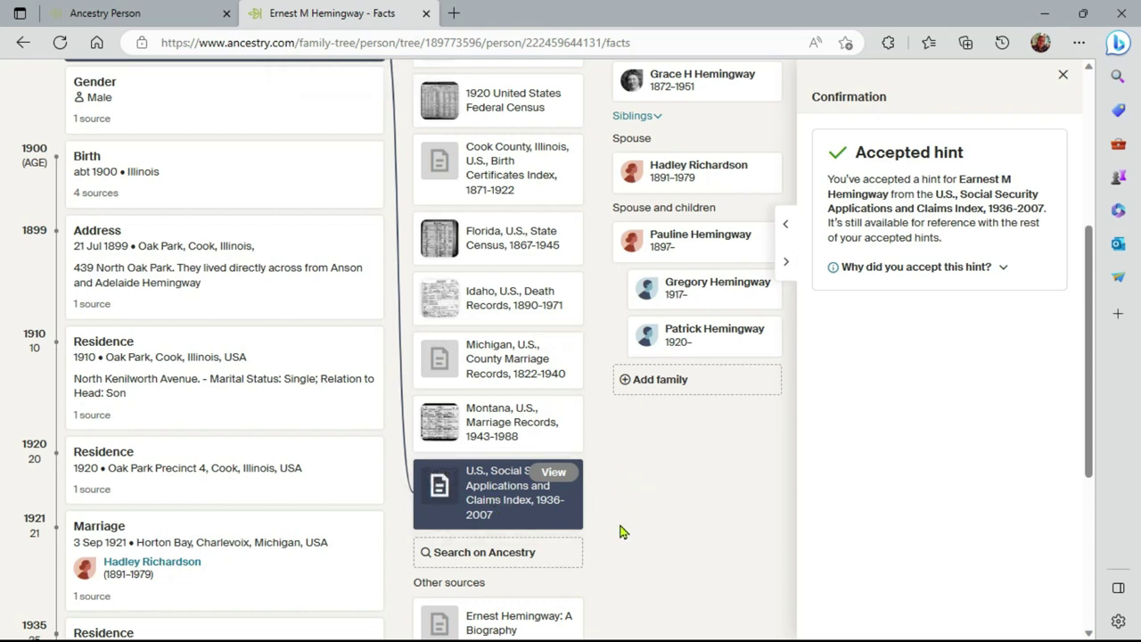
{"action": "scroll", "coordinate": [326, 280], "scroll_direction": "up", "scroll_amount": 2}
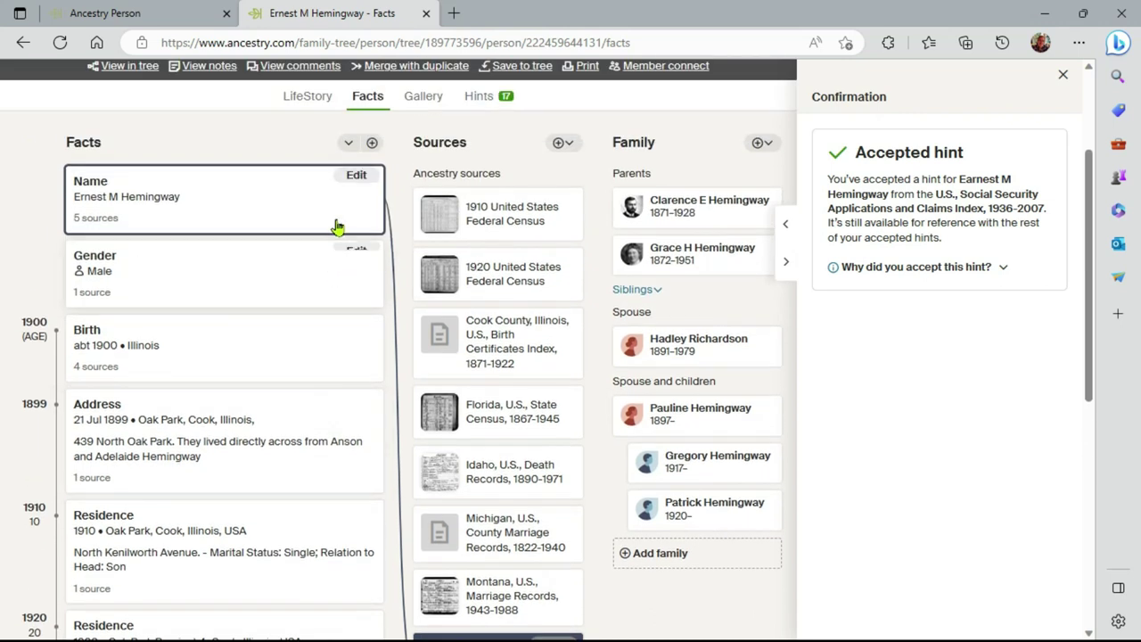
{"action": "scroll", "coordinate": [337, 228], "scroll_direction": "down", "scroll_amount": 3}
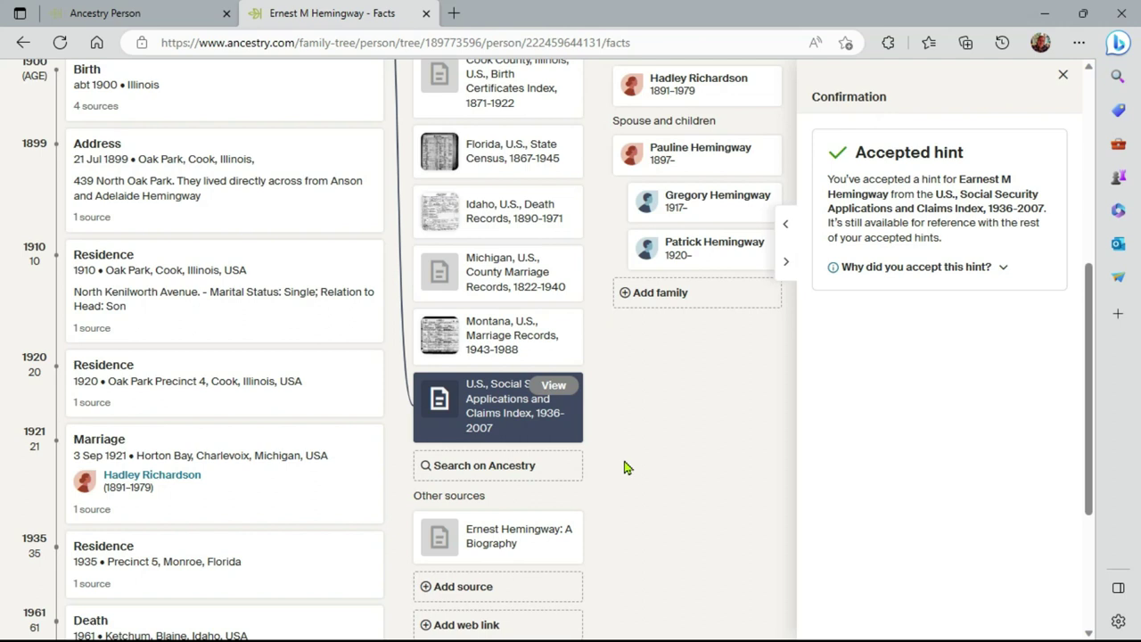
{"action": "scroll", "coordinate": [667, 491], "scroll_direction": "up", "scroll_amount": 4}
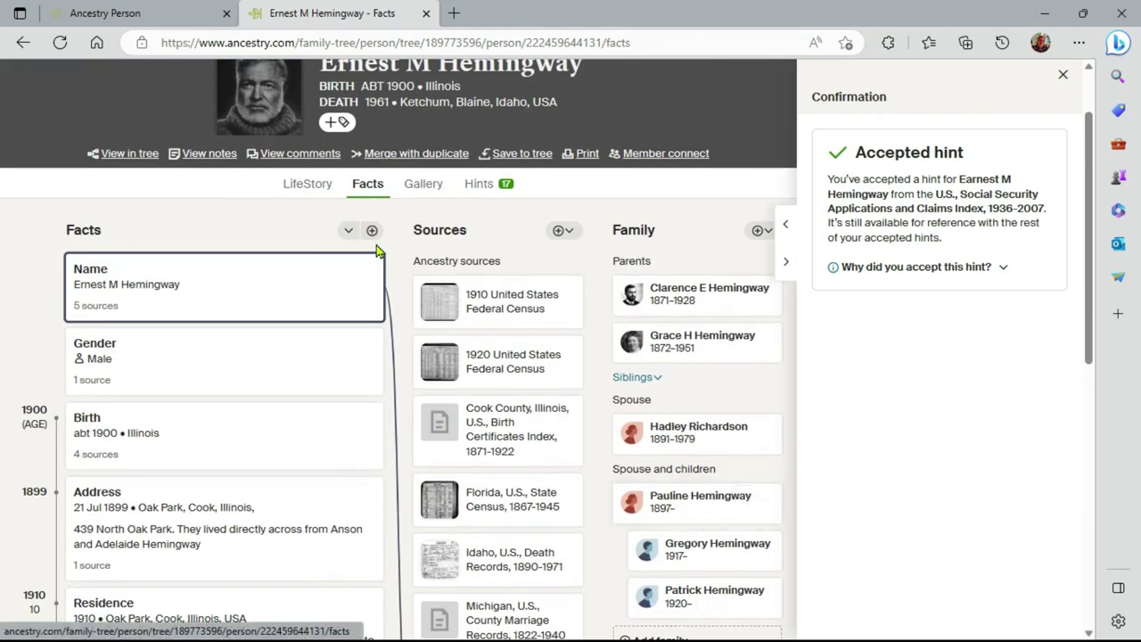
Hide the name and gender facts and recheck the Social Security source for a visible fact link
{"action": "left_click", "coordinate": [349, 230]}
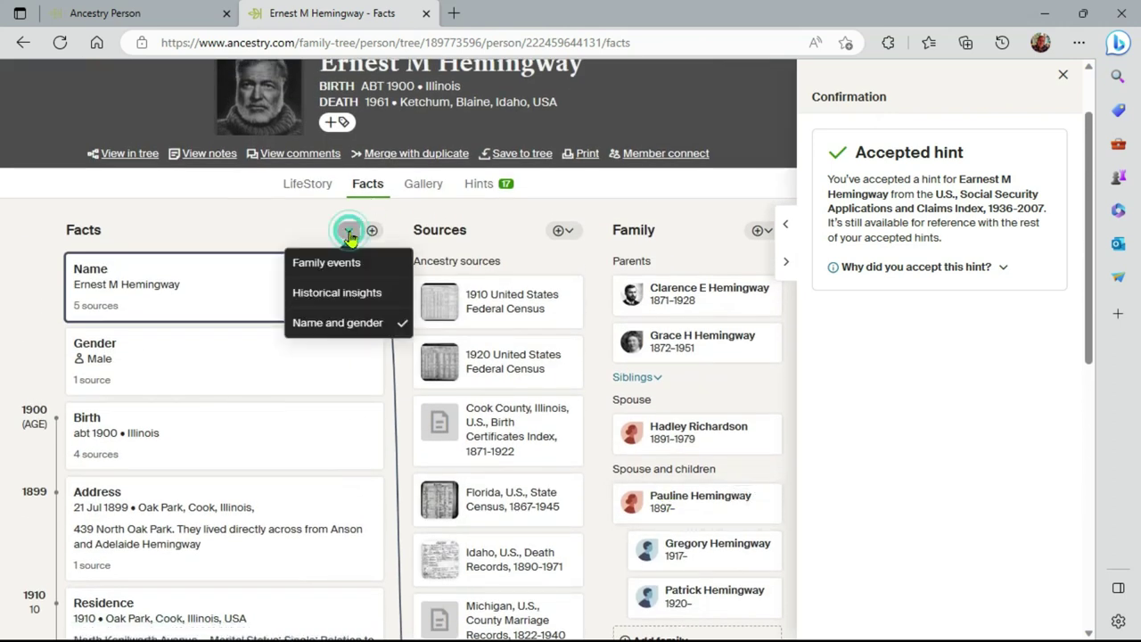
{"action": "left_click", "coordinate": [361, 325]}
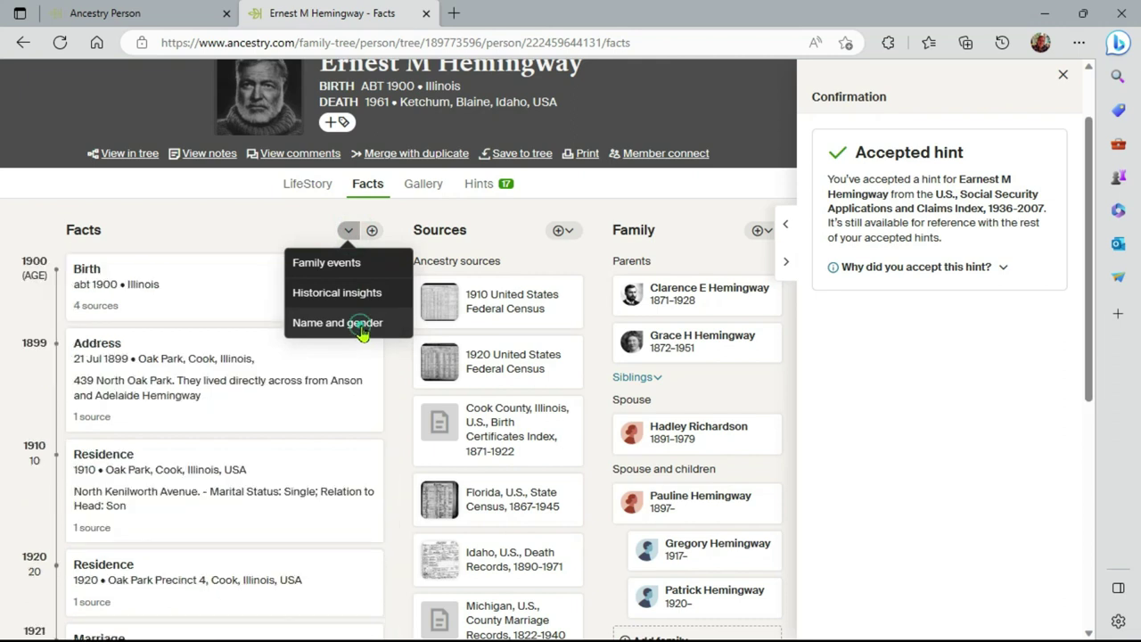
{"action": "scroll", "coordinate": [576, 406], "scroll_direction": "down", "scroll_amount": 2}
{"action": "scroll", "coordinate": [577, 406], "scroll_direction": "down", "scroll_amount": 3}
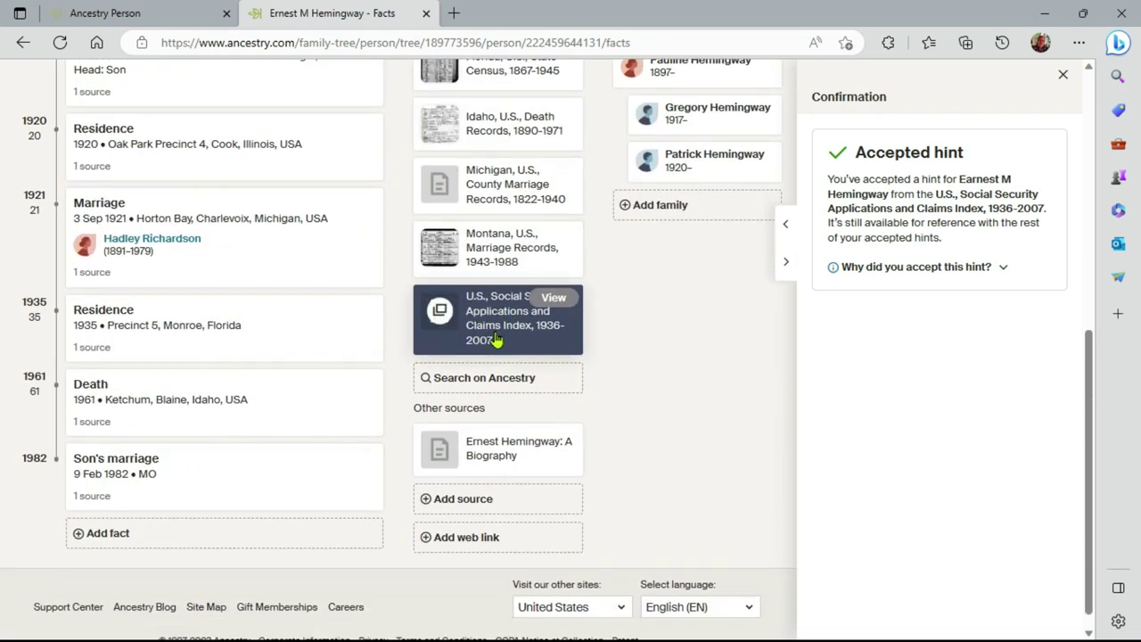
{"action": "scroll", "coordinate": [490, 330], "scroll_direction": "up", "scroll_amount": 4}
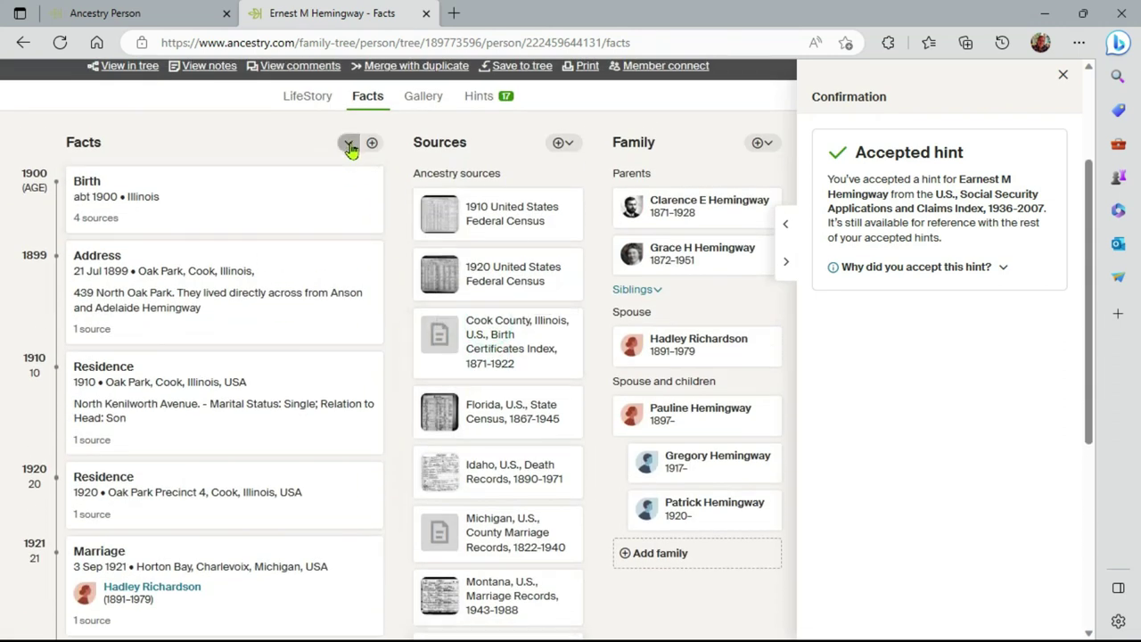
Show the name and gender facts again and trace the Social Security Applications and Claims Index source to its linked fact
{"action": "left_click", "coordinate": [349, 144]}
{"action": "left_click", "coordinate": [349, 235]}
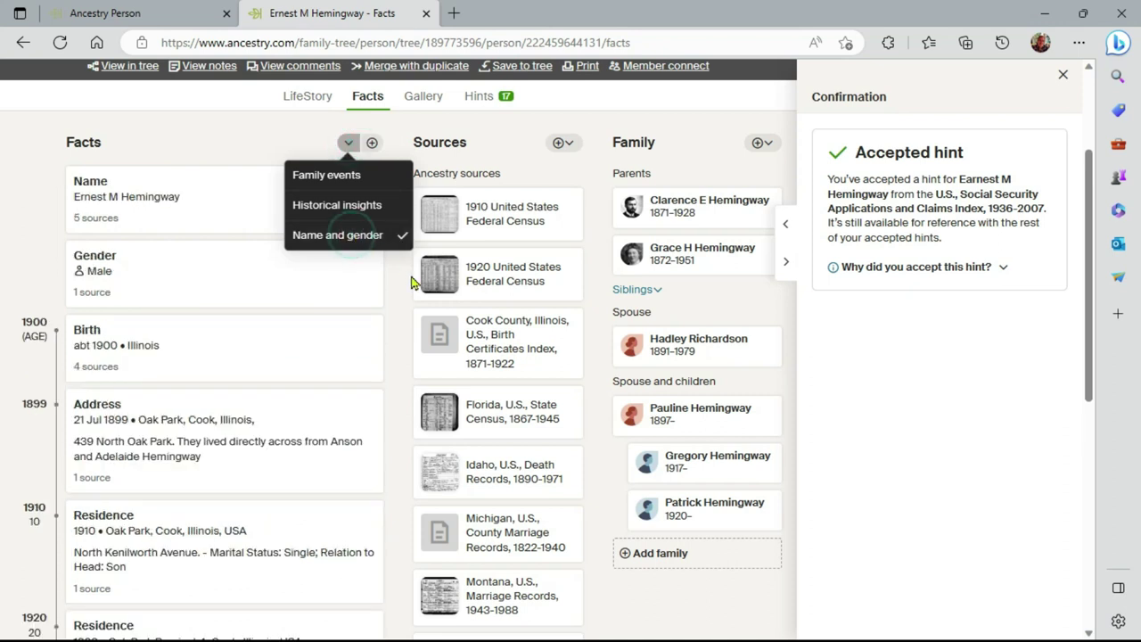
{"action": "scroll", "coordinate": [484, 395], "scroll_direction": "down", "scroll_amount": 3}
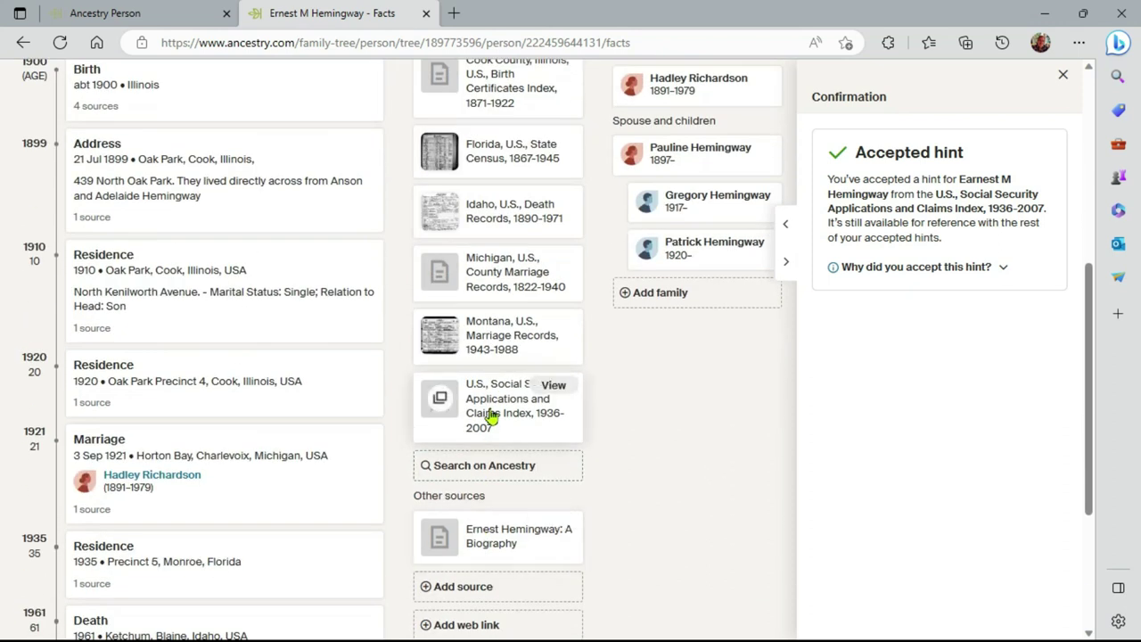
{"action": "scroll", "coordinate": [490, 415], "scroll_direction": "up", "scroll_amount": 4}
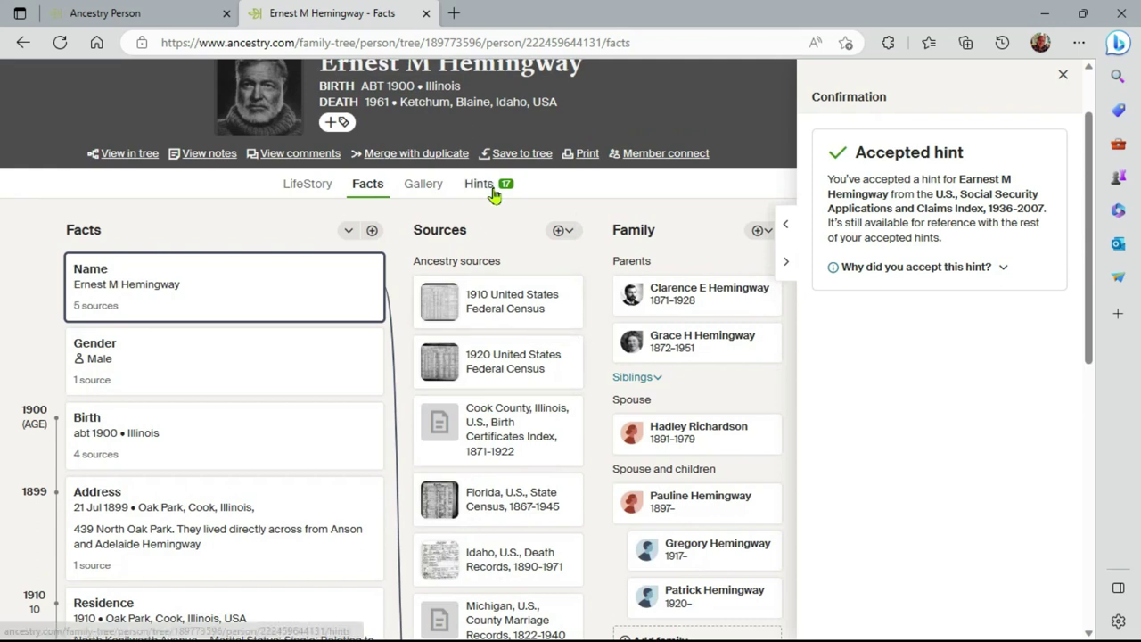
Open the profile's hints, review the U.S., Passport Applications, 1795-1925 record, and agree to save its information to the tree
{"action": "left_click", "coordinate": [491, 189]}
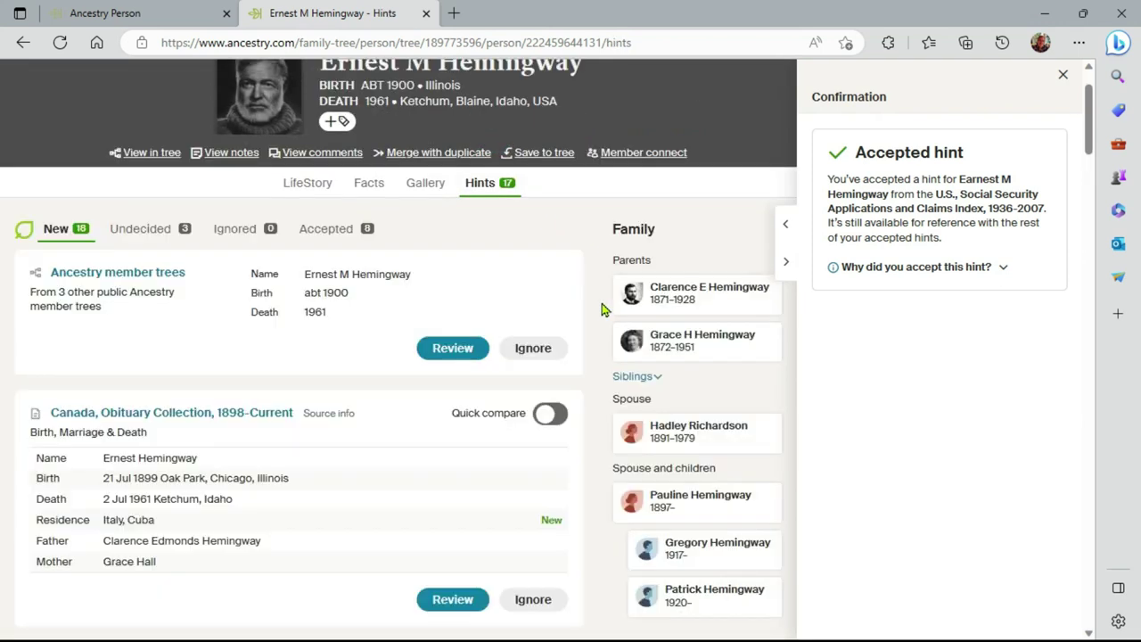
{"action": "scroll", "coordinate": [597, 312], "scroll_direction": "down", "scroll_amount": 6}
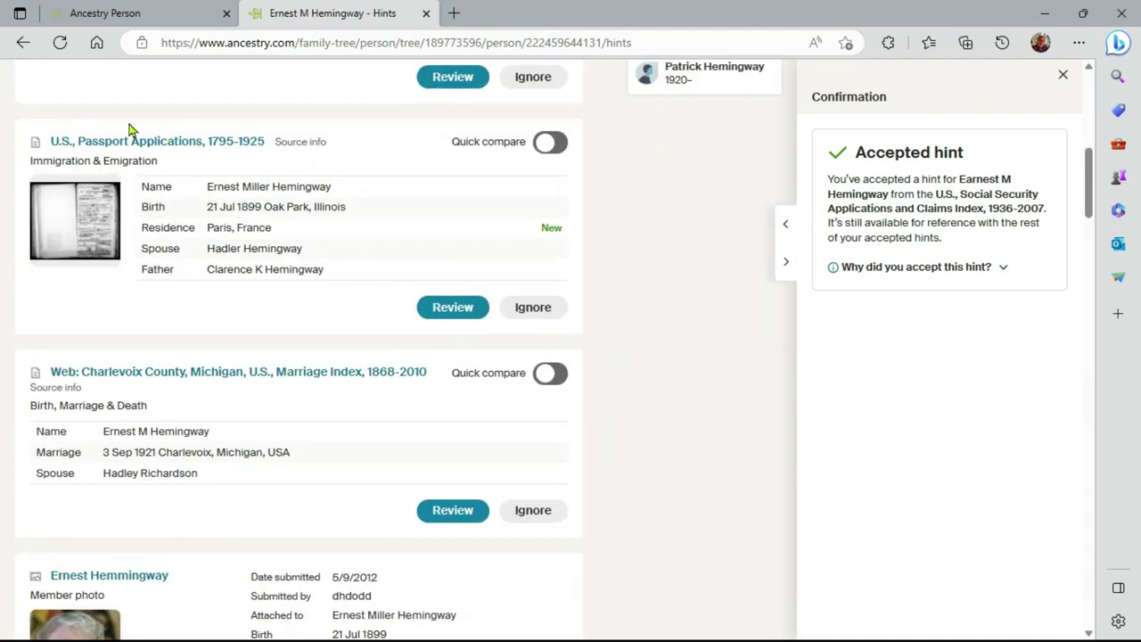
{"action": "left_click", "coordinate": [458, 316]}
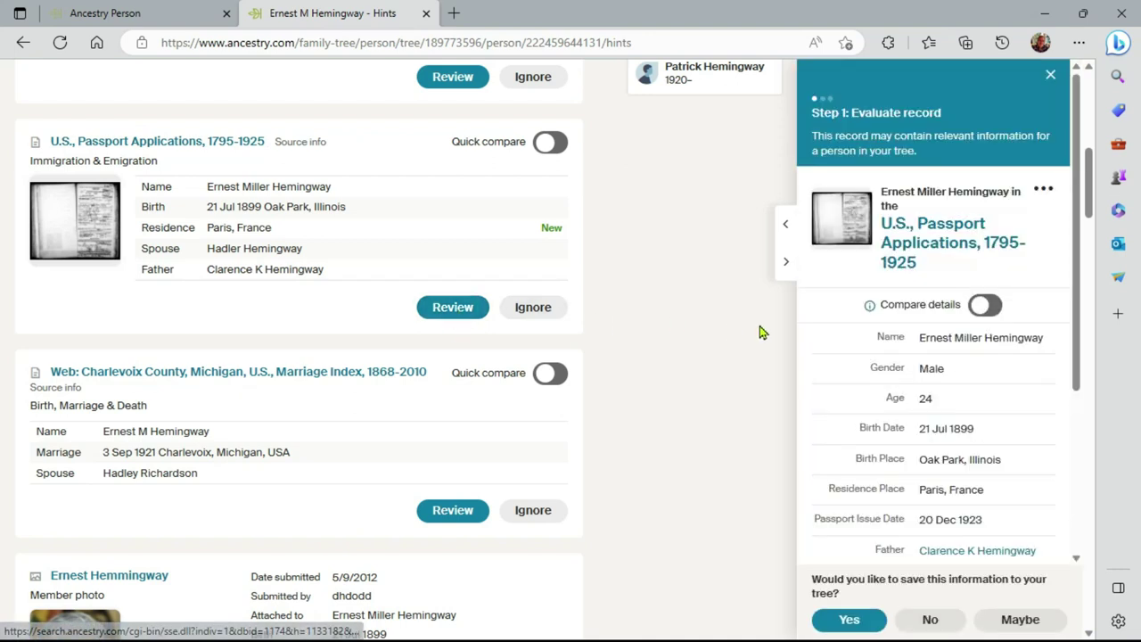
{"action": "scroll", "coordinate": [848, 331], "scroll_direction": "down", "scroll_amount": 3}
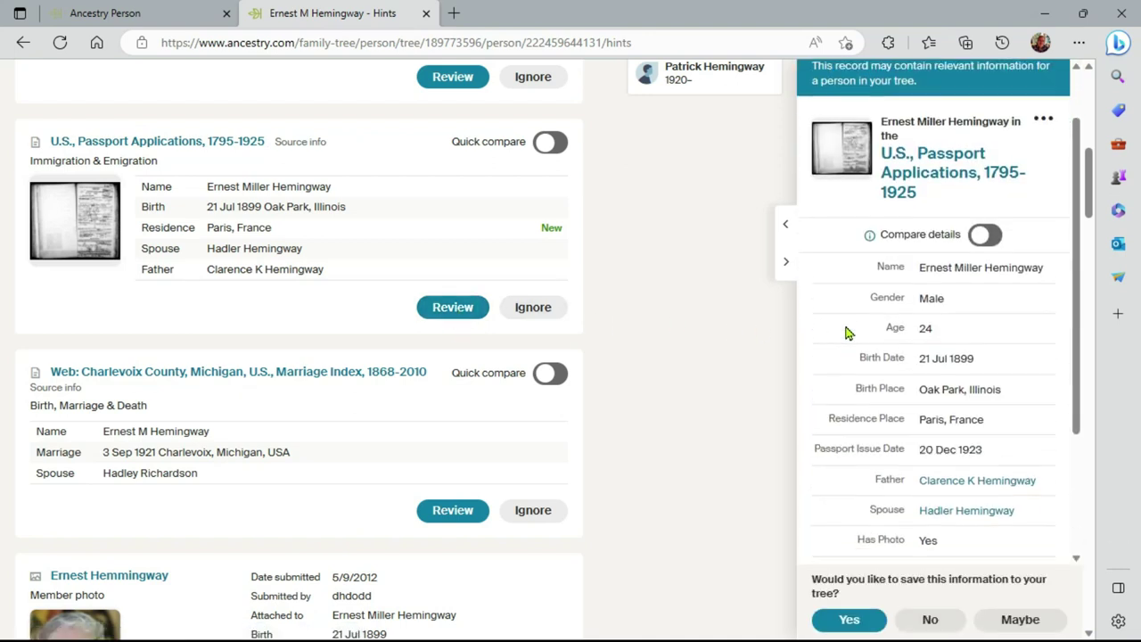
{"action": "left_click", "coordinate": [850, 621]}
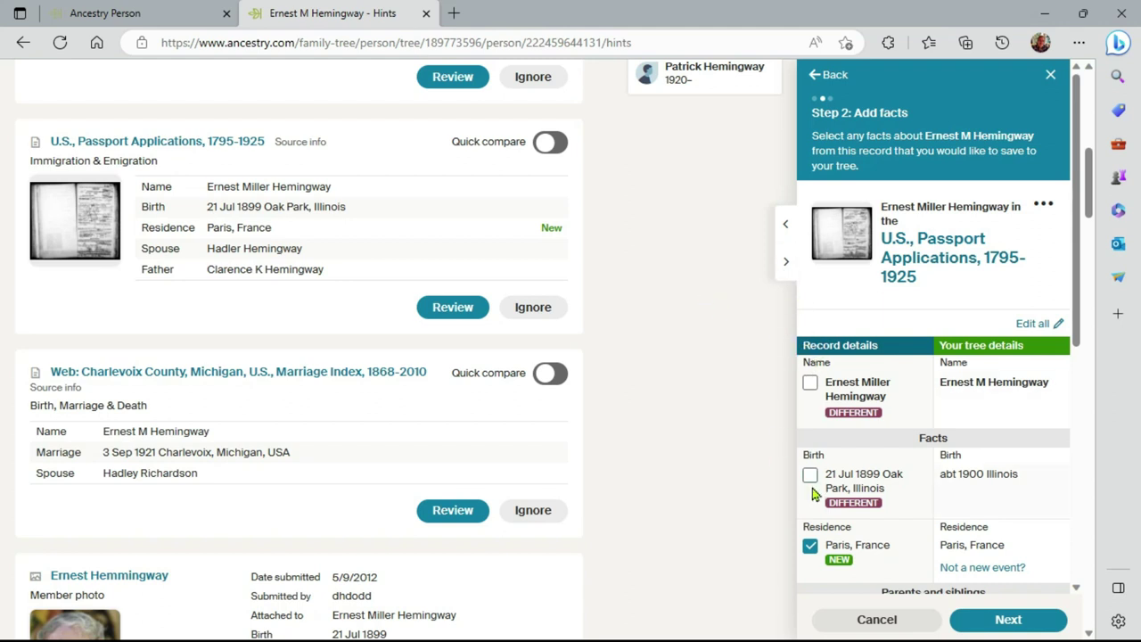
Replace the tree's name with "Ernest Miller Hemingway" and its birth with the record's date and Oak Park, Illinois, citing the source for both
{"action": "scroll", "coordinate": [734, 423], "scroll_direction": "down", "scroll_amount": 1}
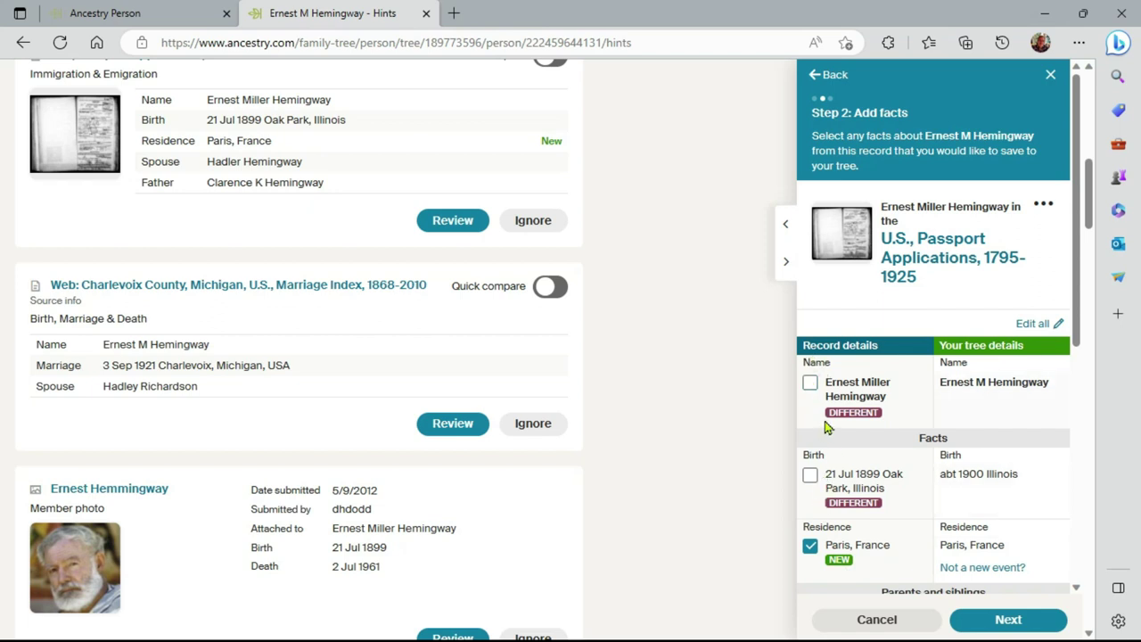
{"action": "left_click", "coordinate": [809, 385]}
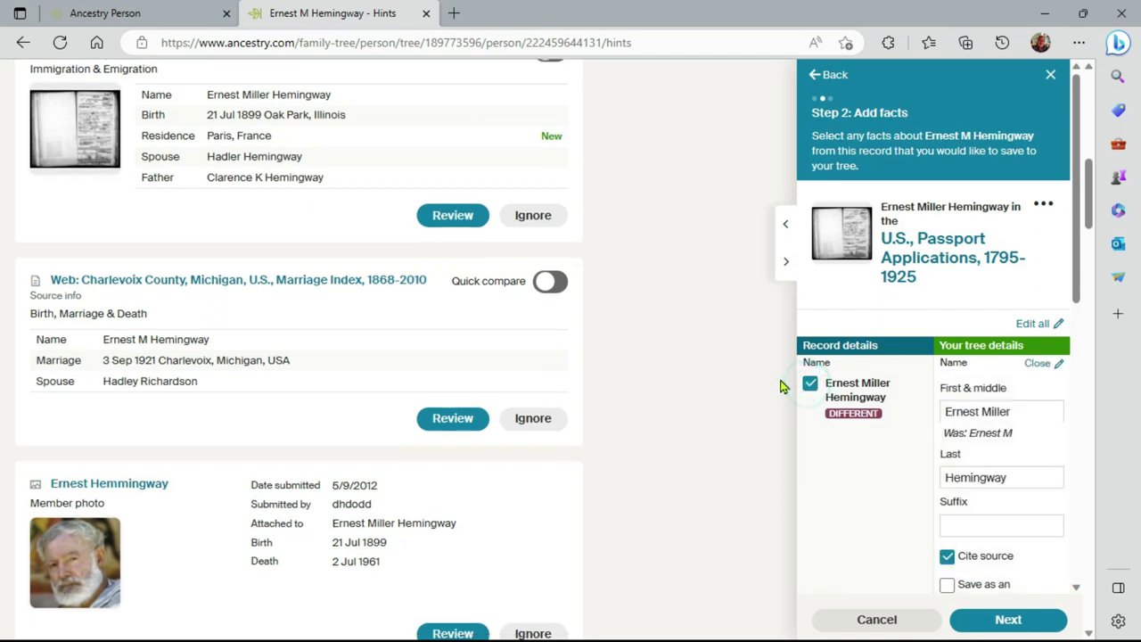
{"action": "scroll", "coordinate": [783, 384], "scroll_direction": "down", "scroll_amount": 4}
{"action": "scroll", "coordinate": [869, 426], "scroll_direction": "down", "scroll_amount": 2}
{"action": "scroll", "coordinate": [869, 427], "scroll_direction": "down", "scroll_amount": 1}
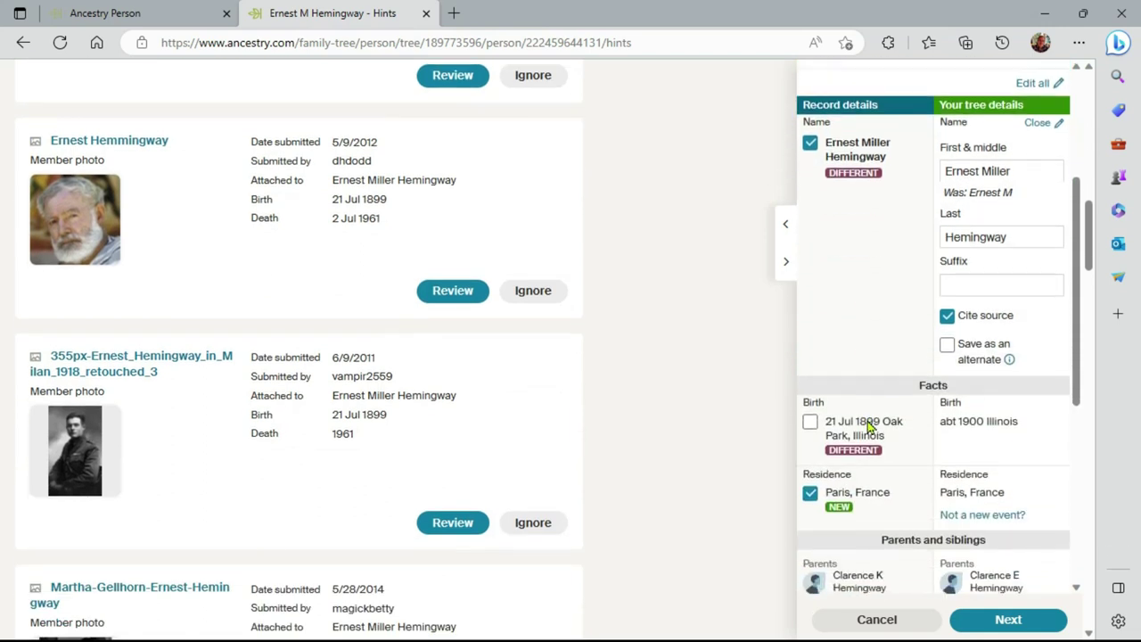
{"action": "left_click", "coordinate": [811, 424]}
{"action": "scroll", "coordinate": [861, 325], "scroll_direction": "down", "scroll_amount": 3}
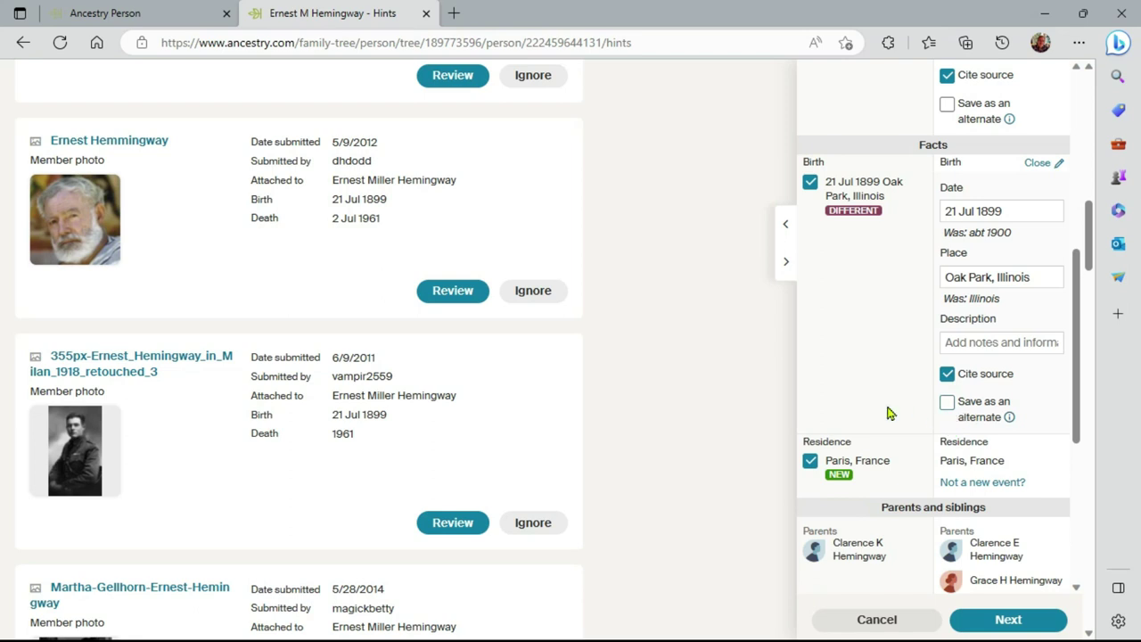
Keep the new Paris, France residence selected and save the record to the tree without adding the listed father and spouse
{"action": "scroll", "coordinate": [891, 378], "scroll_direction": "down", "scroll_amount": 1}
{"action": "scroll", "coordinate": [882, 343], "scroll_direction": "up", "scroll_amount": 2}
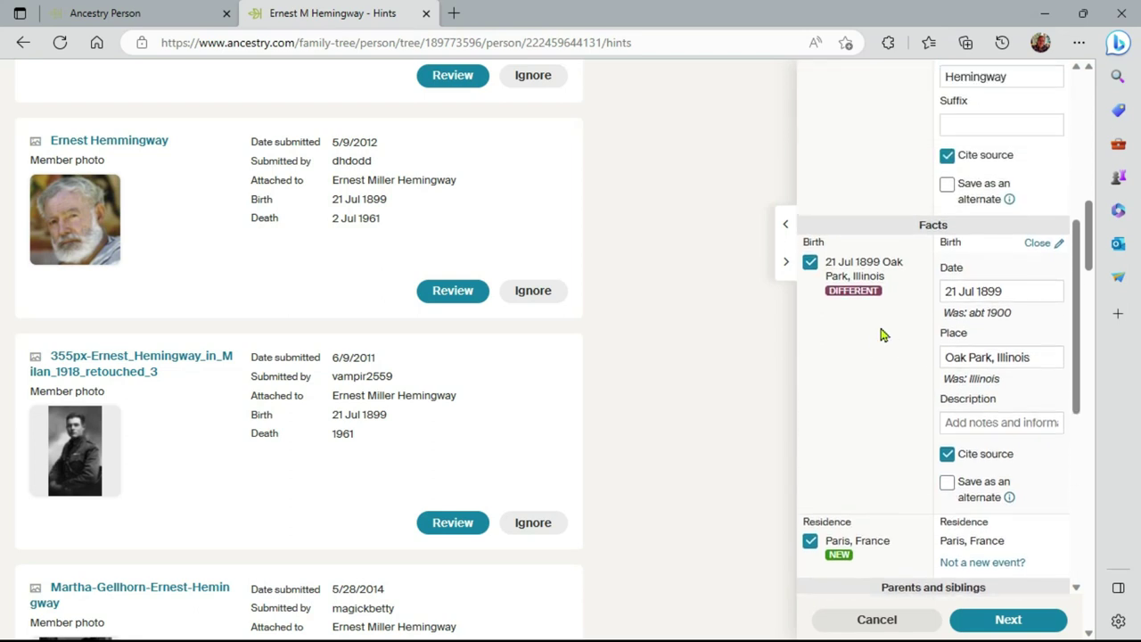
{"action": "scroll", "coordinate": [880, 334], "scroll_direction": "down", "scroll_amount": 2}
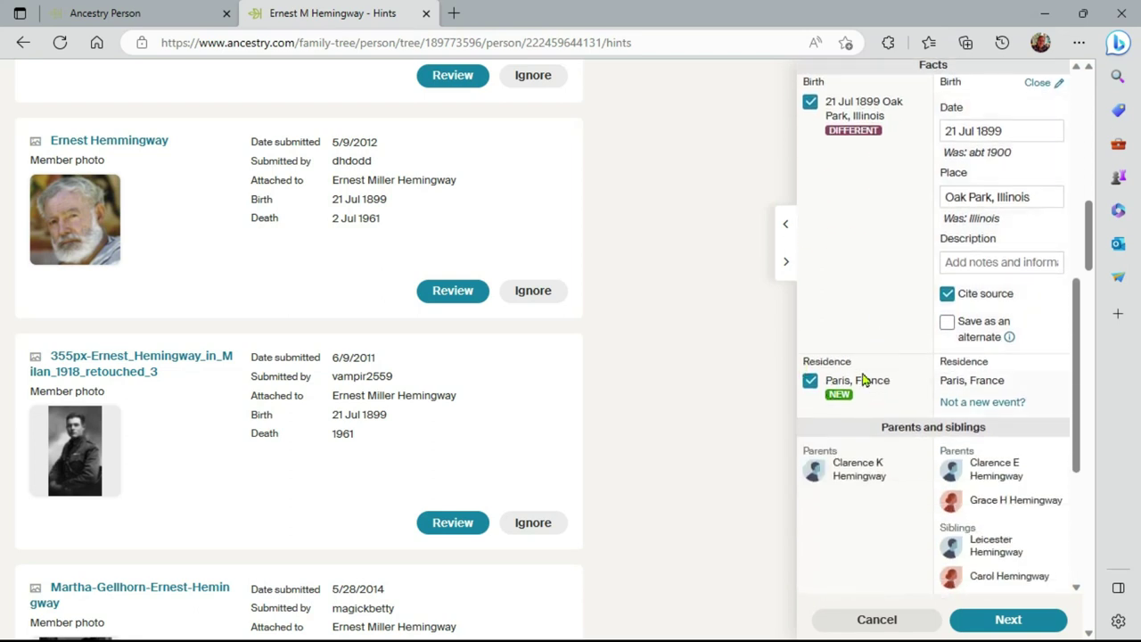
{"action": "left_click", "coordinate": [1011, 618]}
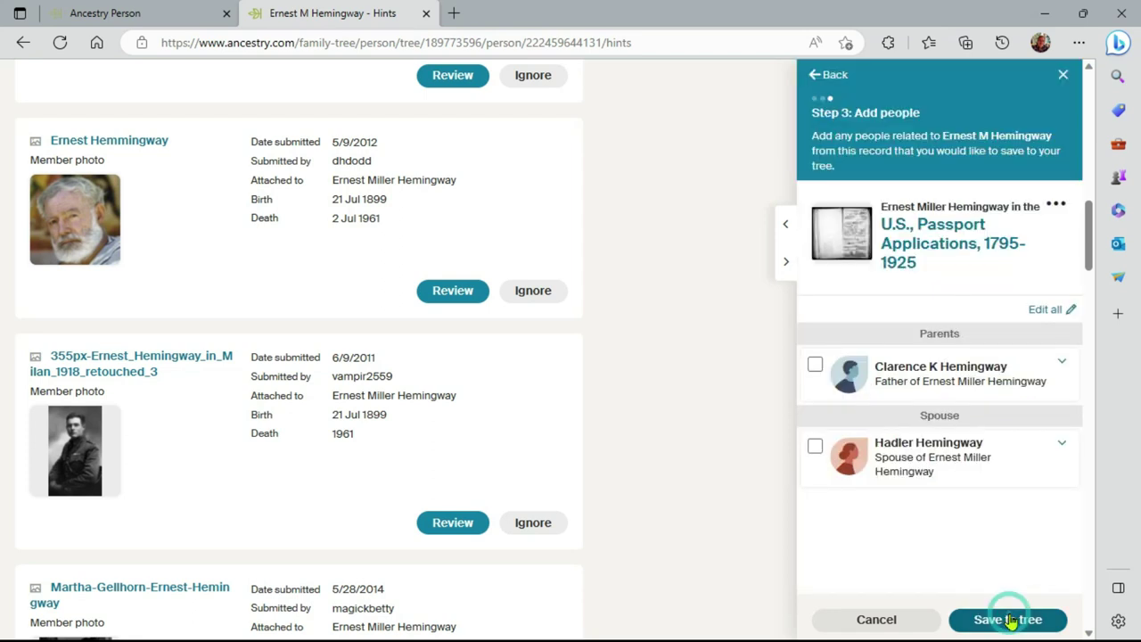
{"action": "left_click", "coordinate": [1019, 624]}
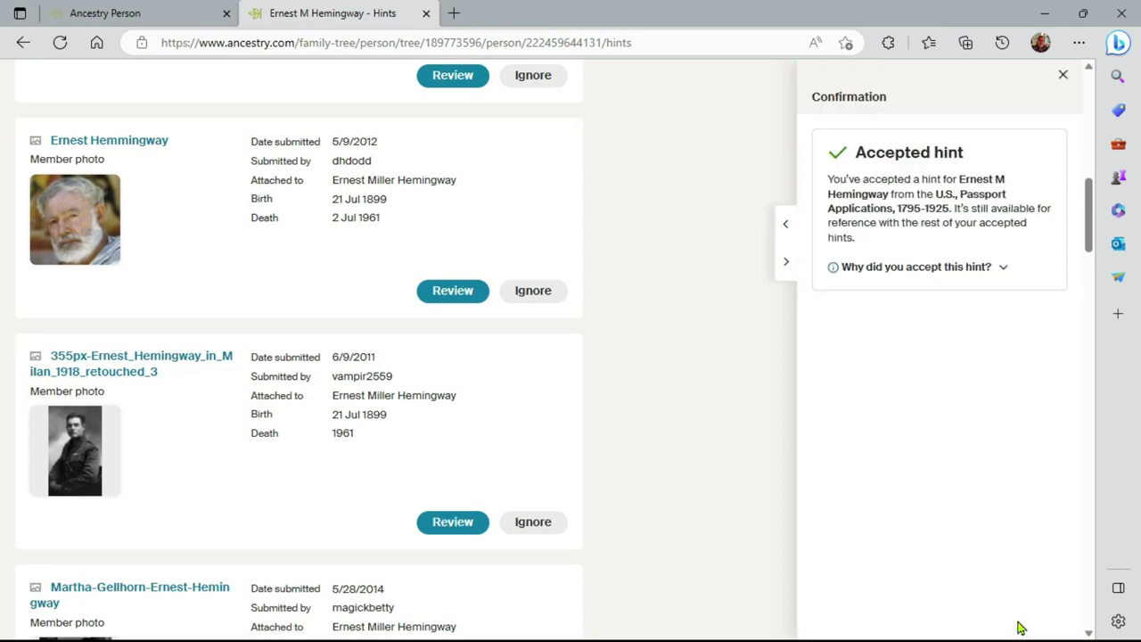
Go back to the profile's facts, collapse the hint confirmation, and trace the U.S., Passport Applications source to its linked facts
{"action": "scroll", "coordinate": [710, 461], "scroll_direction": "up", "scroll_amount": 10}
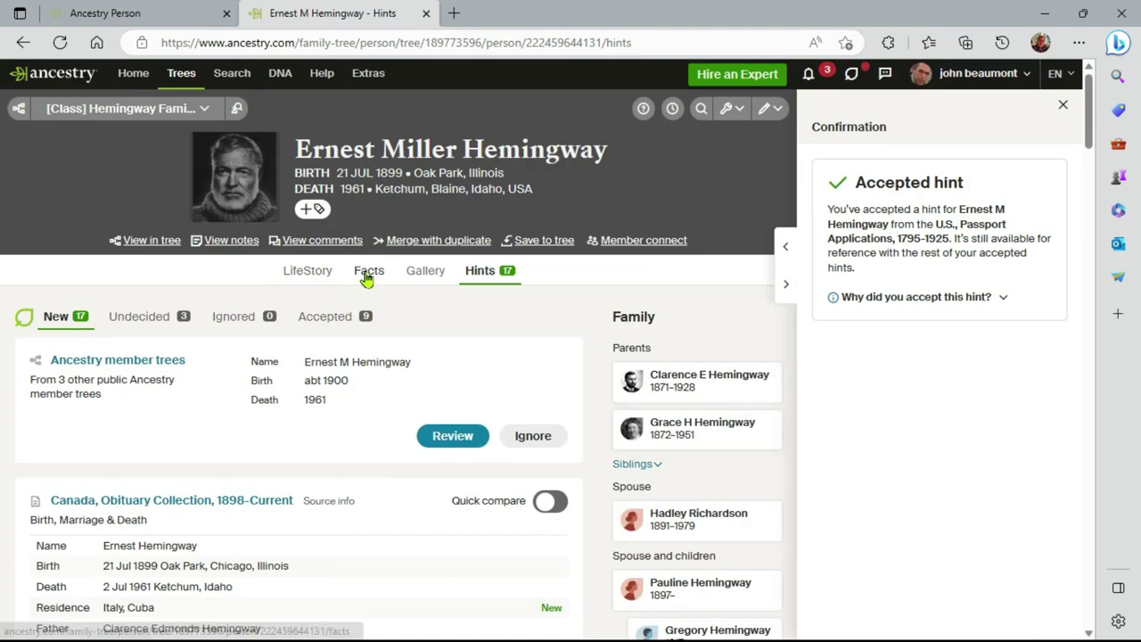
{"action": "left_click", "coordinate": [369, 272]}
{"action": "left_click", "coordinate": [784, 288]}
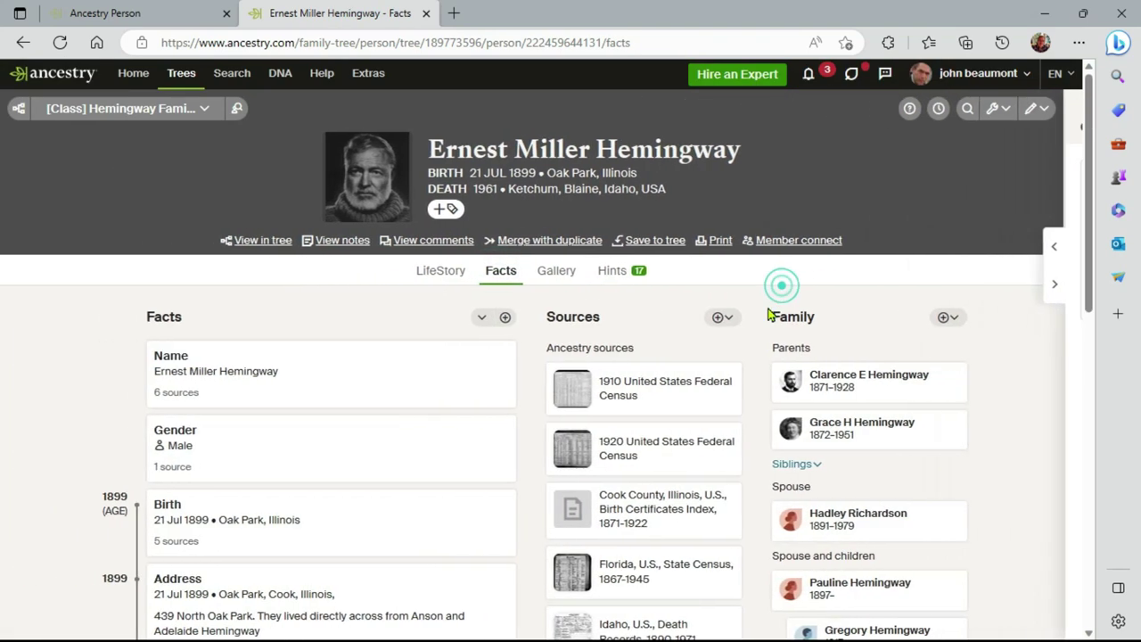
{"action": "scroll", "coordinate": [859, 387], "scroll_direction": "down", "scroll_amount": 3}
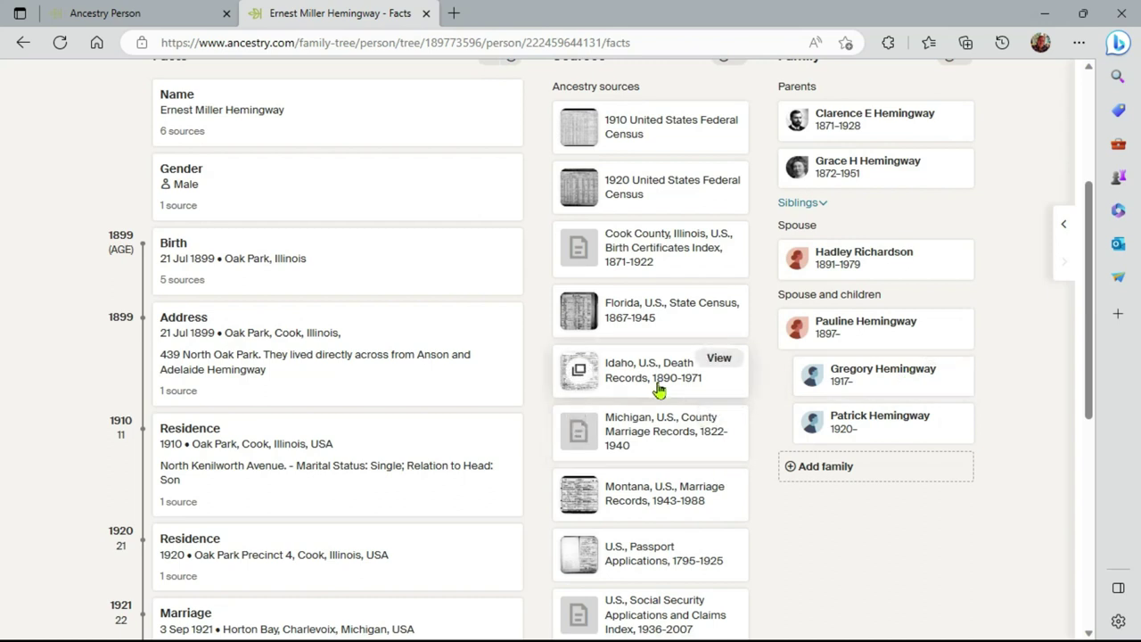
{"action": "left_click", "coordinate": [648, 549]}
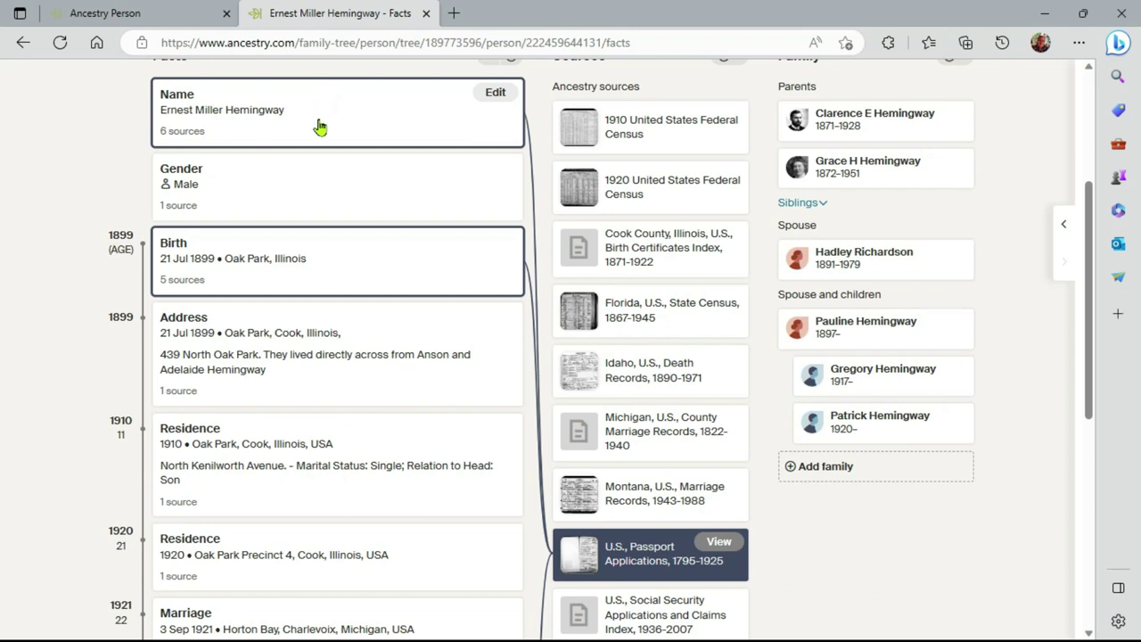
Set the date of the undated Paris, France residence to 1956, save the fact and close its editor
{"action": "scroll", "coordinate": [329, 258], "scroll_direction": "down", "scroll_amount": 5}
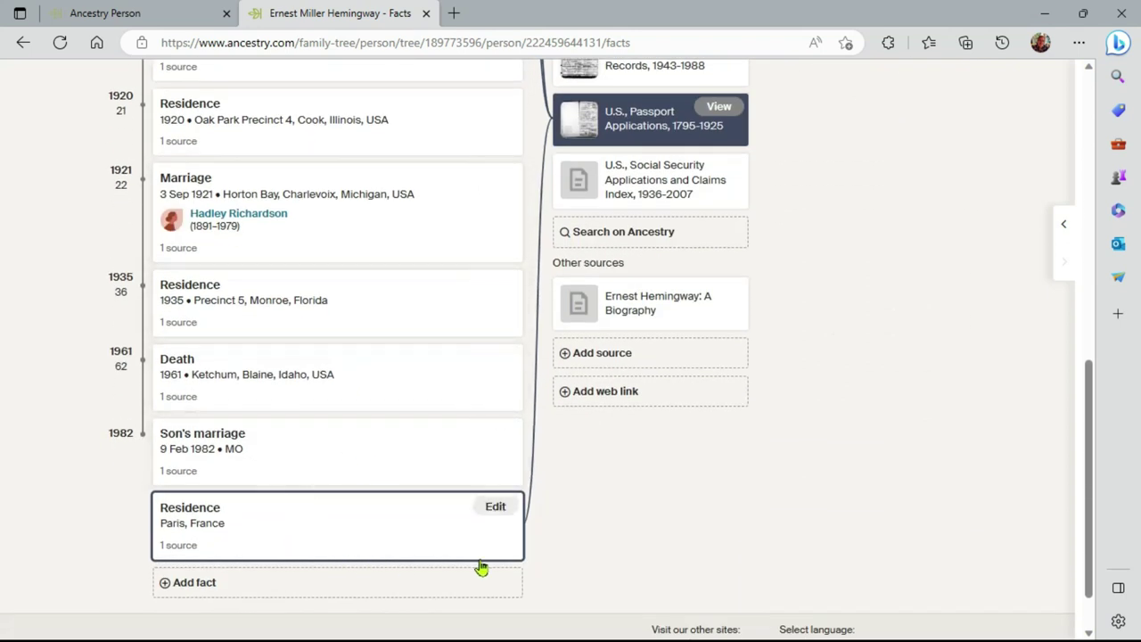
{"action": "left_click", "coordinate": [495, 508]}
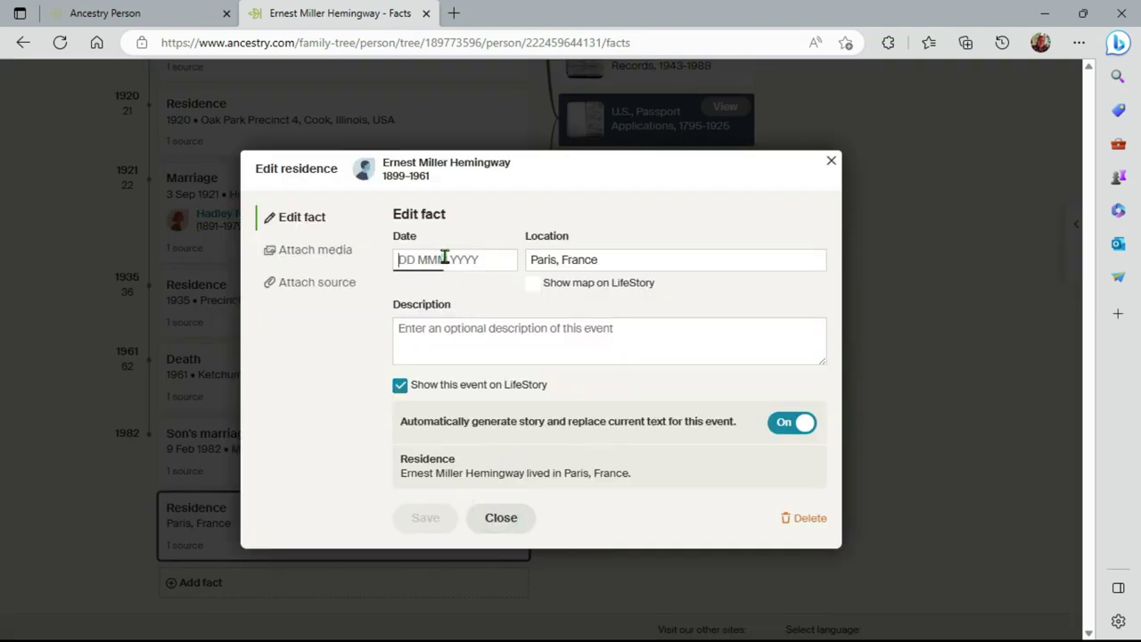
{"action": "type", "text": "1956"}
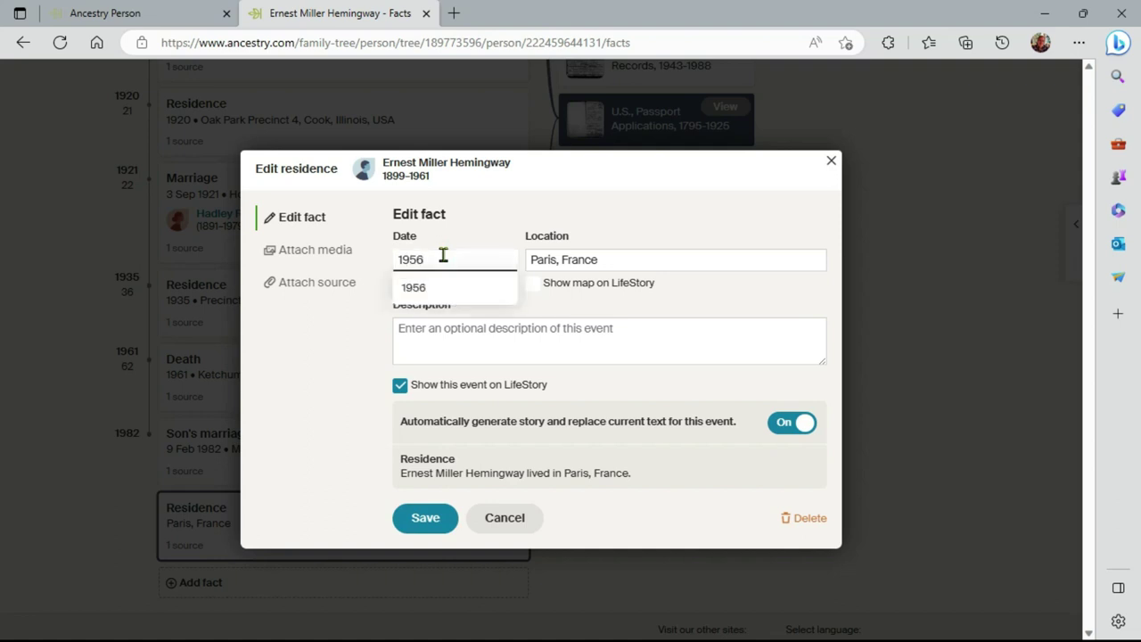
{"action": "left_click", "coordinate": [423, 517]}
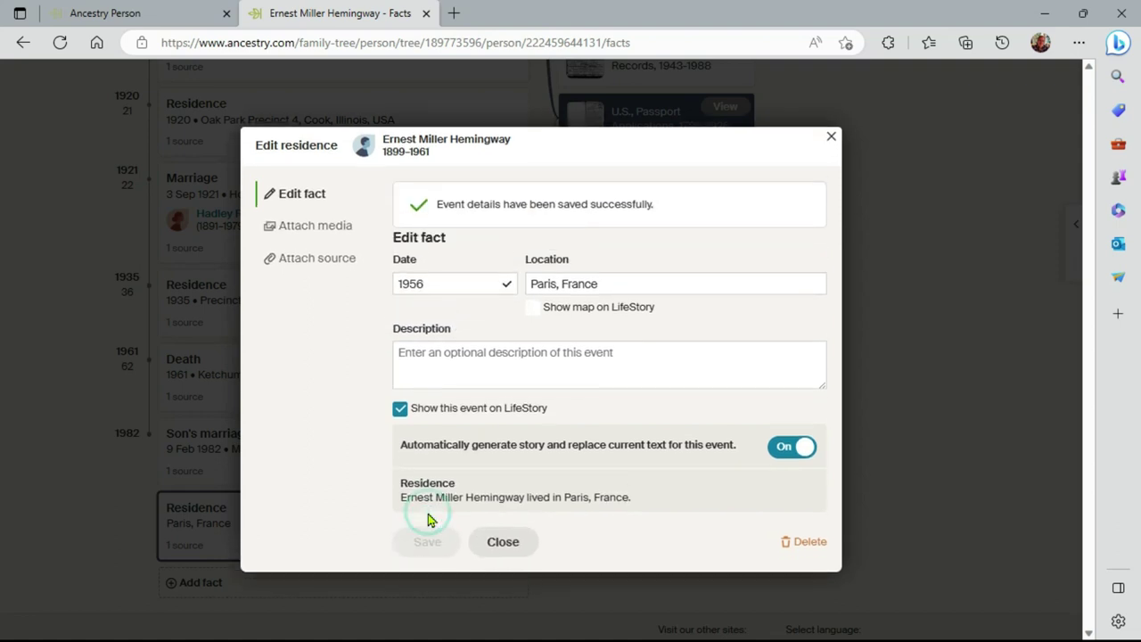
{"action": "left_click", "coordinate": [496, 550]}
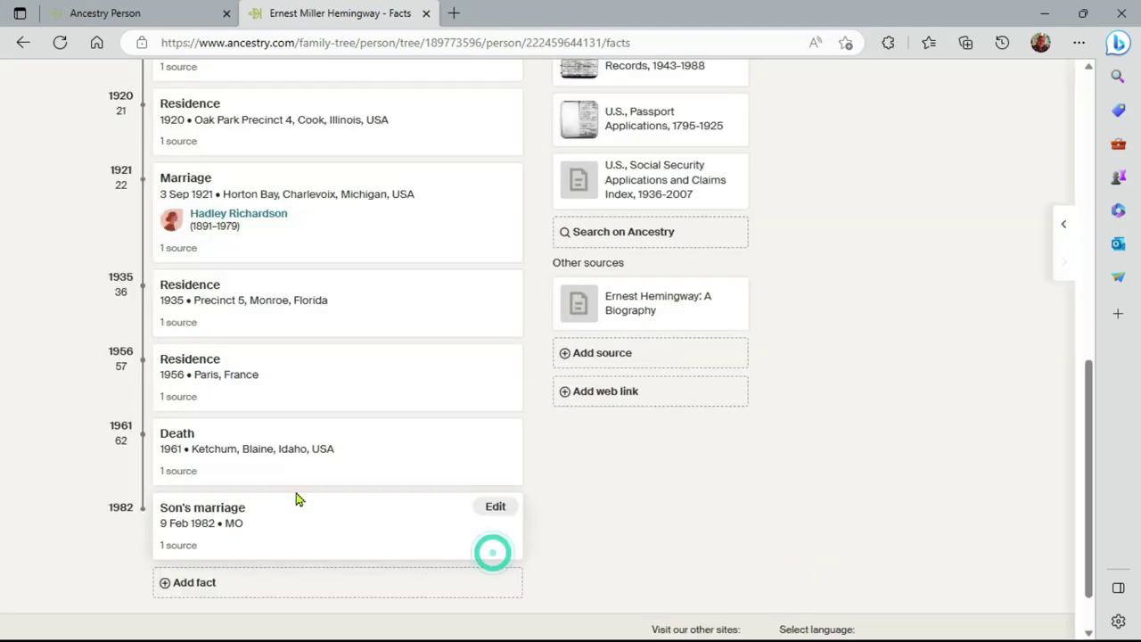
Trace the U.S., Passport Applications source again to the name, birth and 1956 residence facts along the timeline
{"action": "scroll", "coordinate": [298, 477], "scroll_direction": "up", "scroll_amount": 3}
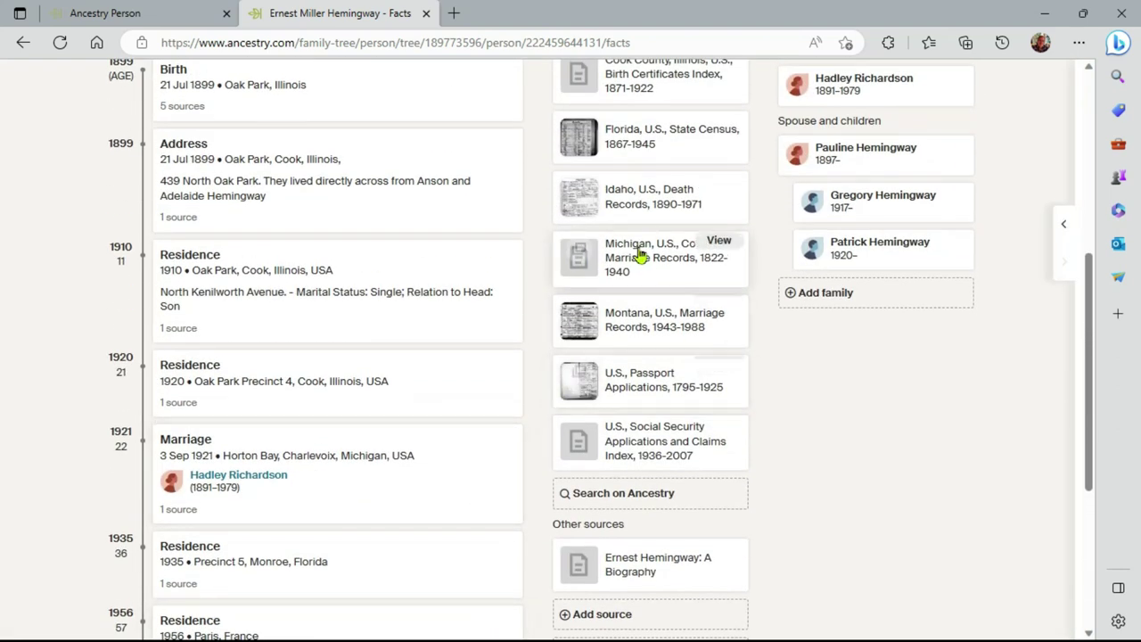
{"action": "left_click", "coordinate": [655, 378]}
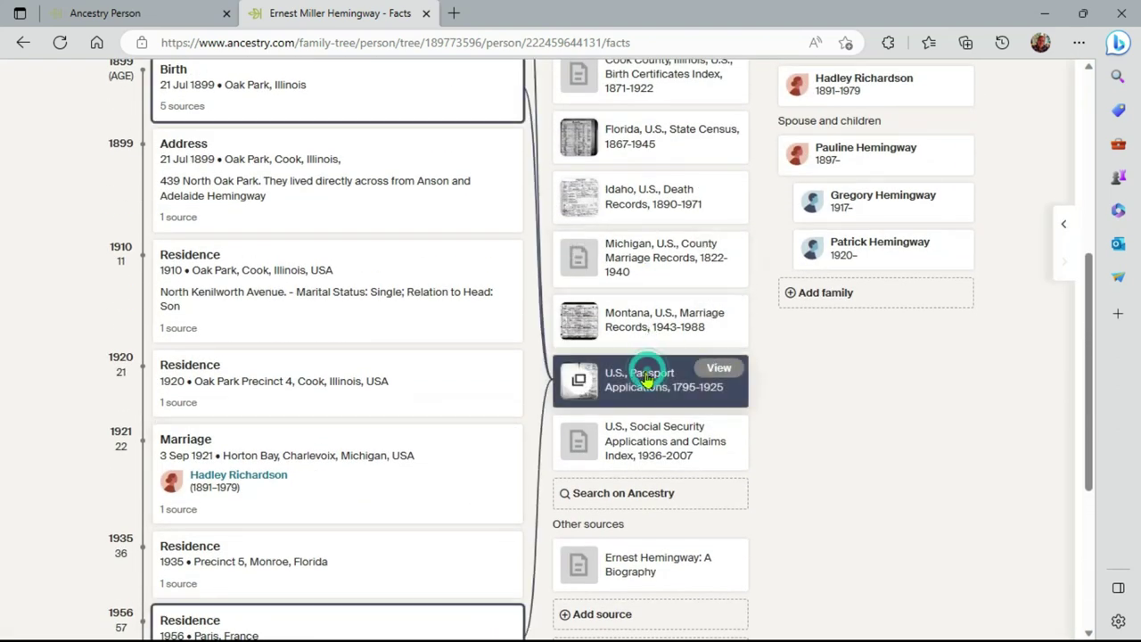
{"action": "scroll", "coordinate": [402, 341], "scroll_direction": "down", "scroll_amount": 2}
{"action": "scroll", "coordinate": [393, 361], "scroll_direction": "up", "scroll_amount": 4}
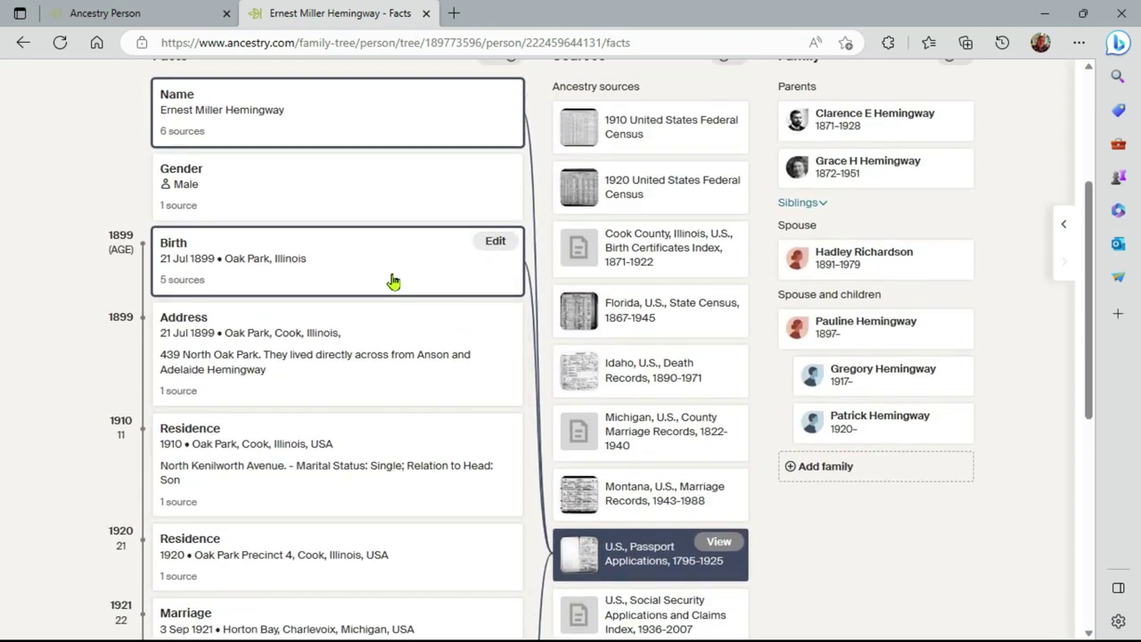
{"action": "scroll", "coordinate": [384, 280], "scroll_direction": "up", "scroll_amount": 2}
{"action": "scroll", "coordinate": [387, 356], "scroll_direction": "down", "scroll_amount": 1}
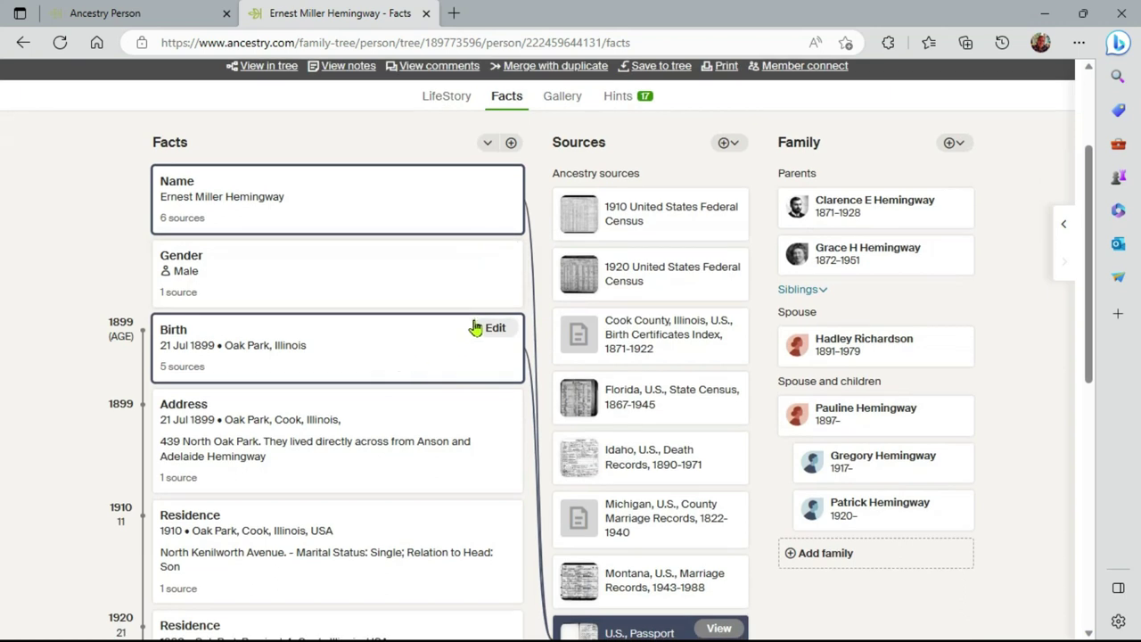
{"action": "scroll", "coordinate": [449, 331], "scroll_direction": "down", "scroll_amount": 1}
{"action": "scroll", "coordinate": [452, 304], "scroll_direction": "up", "scroll_amount": 1}
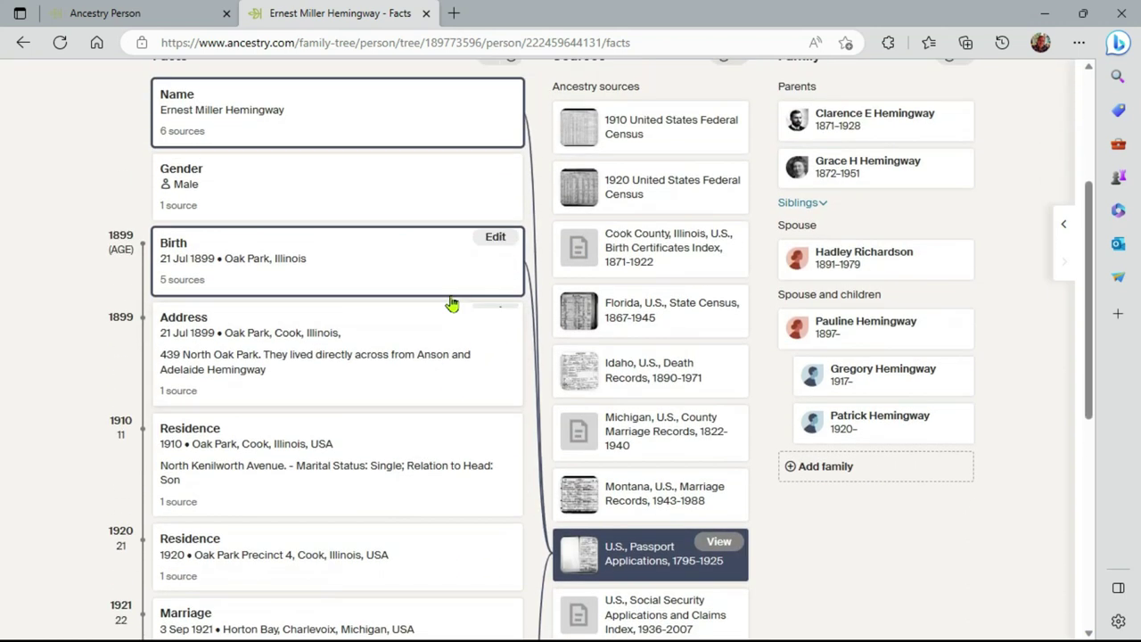
Open the Passport Applications citation's associated facts and unlink the name fact from it
{"action": "left_click", "coordinate": [720, 543]}
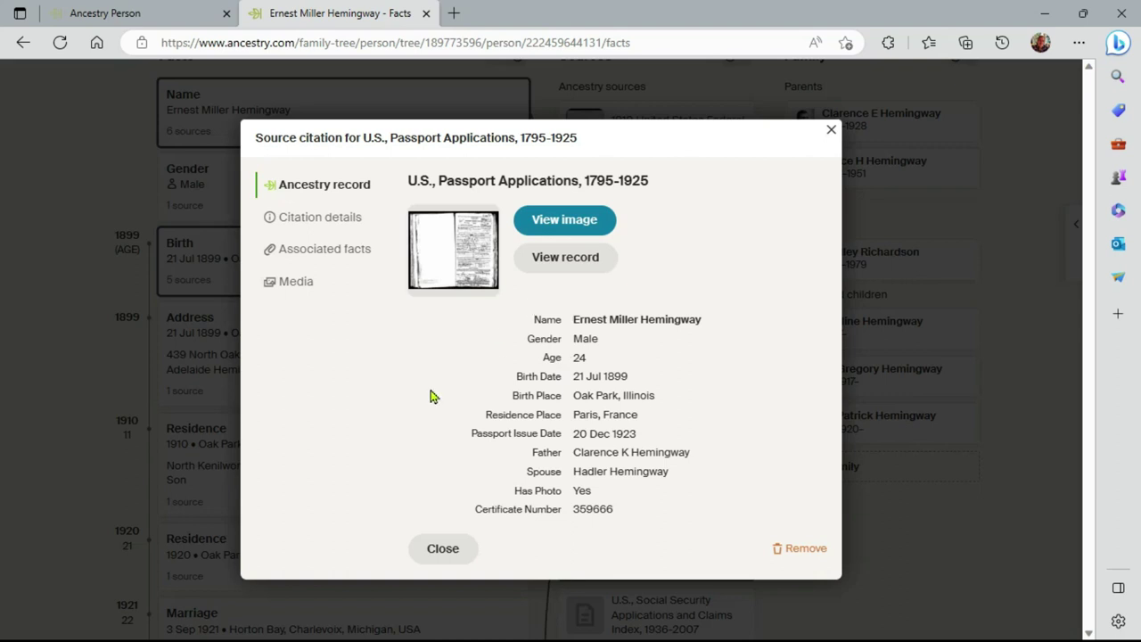
{"action": "left_click", "coordinate": [322, 251]}
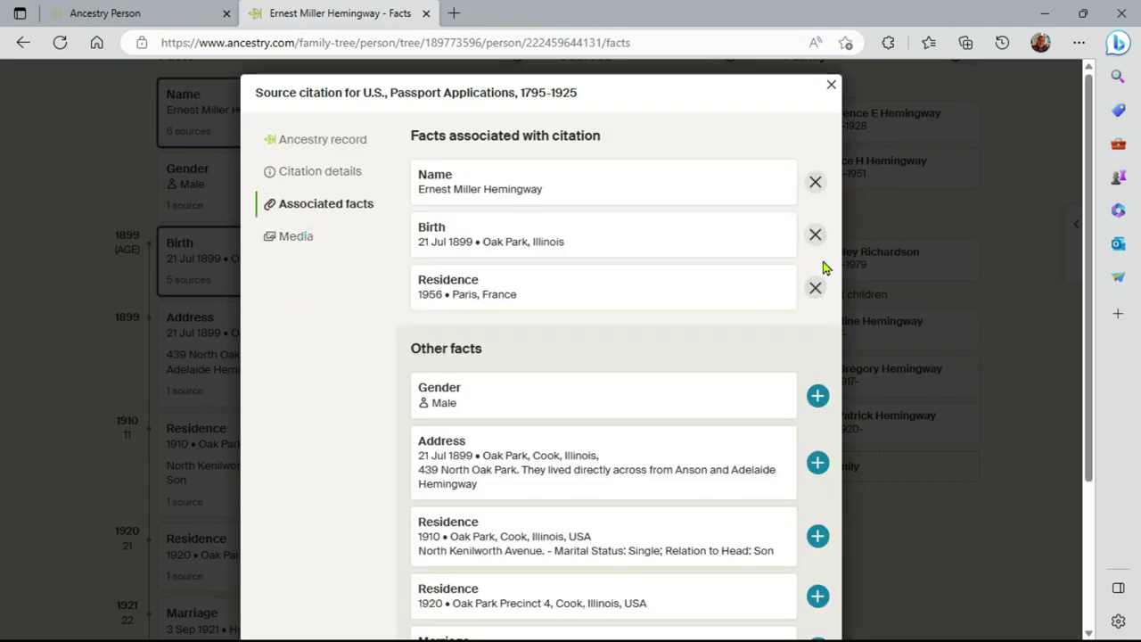
{"action": "left_click", "coordinate": [813, 185]}
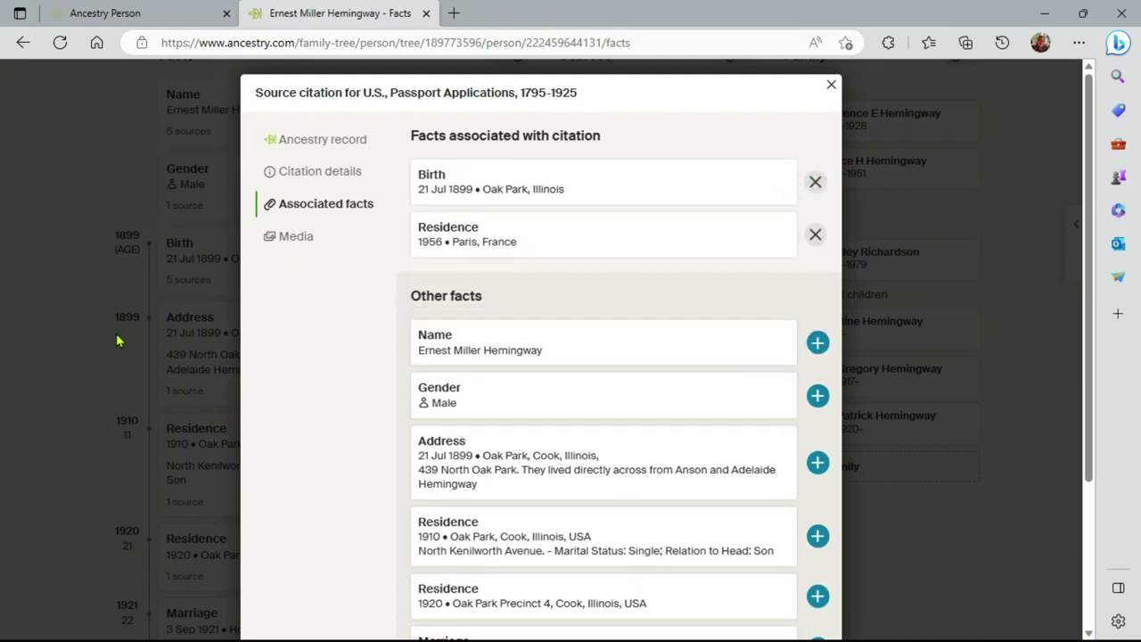
Associate the Oak Park address fact with the Passport Applications citation, close the citation, and check the address fact's linked sources
{"action": "left_click", "coordinate": [817, 463]}
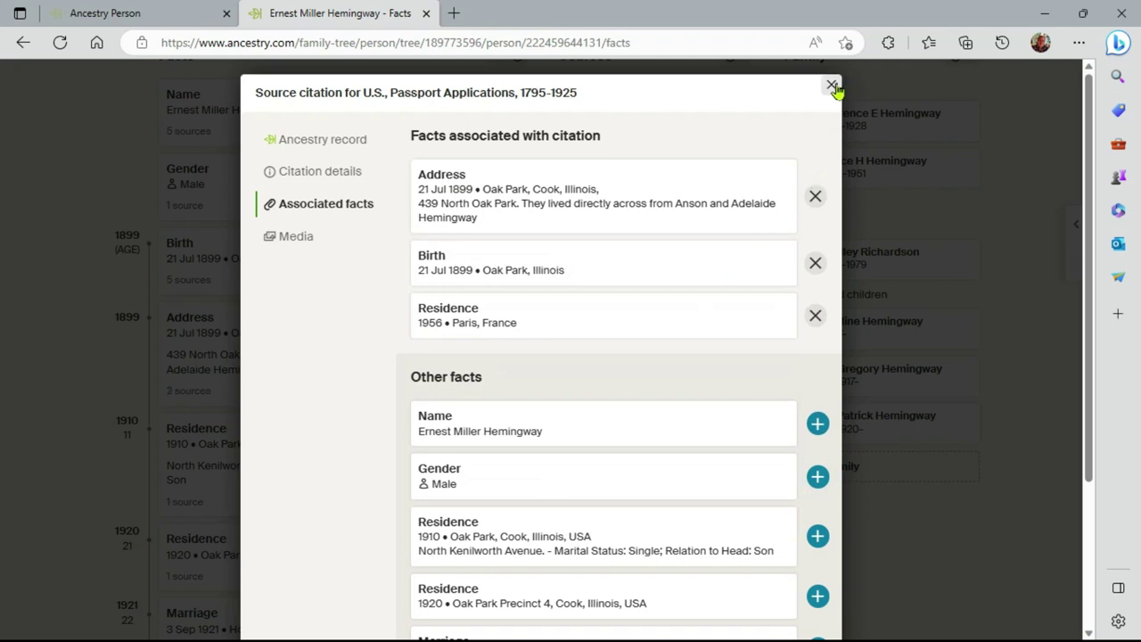
{"action": "left_click", "coordinate": [831, 84]}
{"action": "left_click", "coordinate": [329, 370]}
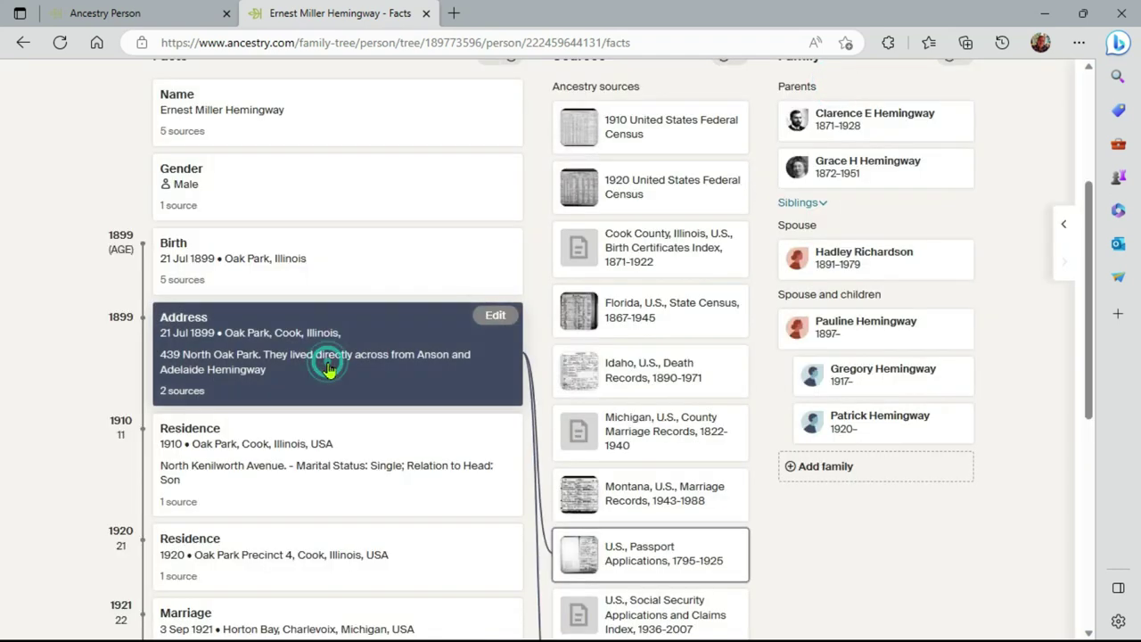
Check which sources are linked to the name, gender, birth and address facts, one fact at a time
{"action": "scroll", "coordinate": [384, 308], "scroll_direction": "up", "scroll_amount": 3}
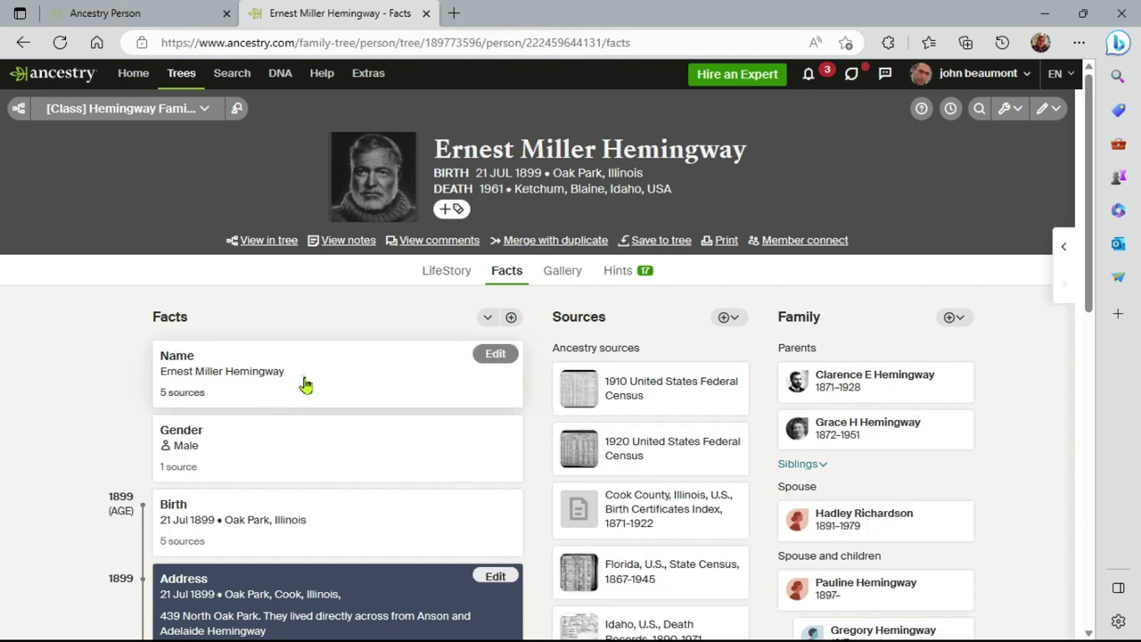
{"action": "left_click", "coordinate": [303, 376]}
{"action": "left_click", "coordinate": [342, 459]}
{"action": "scroll", "coordinate": [342, 459], "scroll_direction": "down", "scroll_amount": 2}
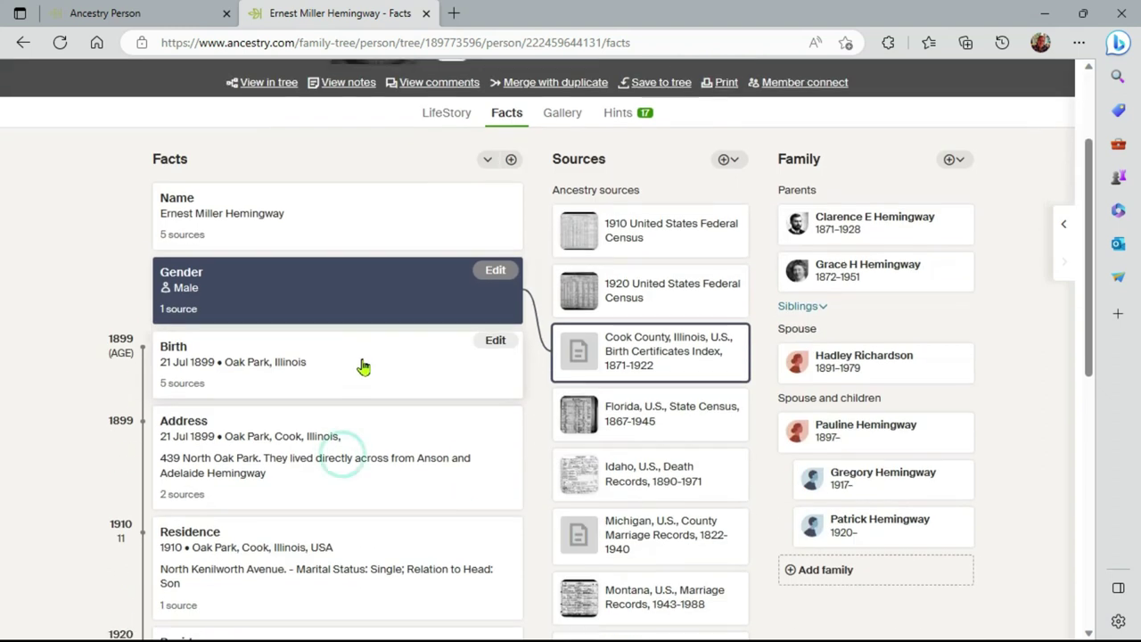
{"action": "left_click", "coordinate": [369, 367]}
{"action": "left_click", "coordinate": [347, 460]}
Check which sources are linked to the 1910 and 1920 residences and the 1921 marriage
{"action": "scroll", "coordinate": [349, 454], "scroll_direction": "down", "scroll_amount": 2}
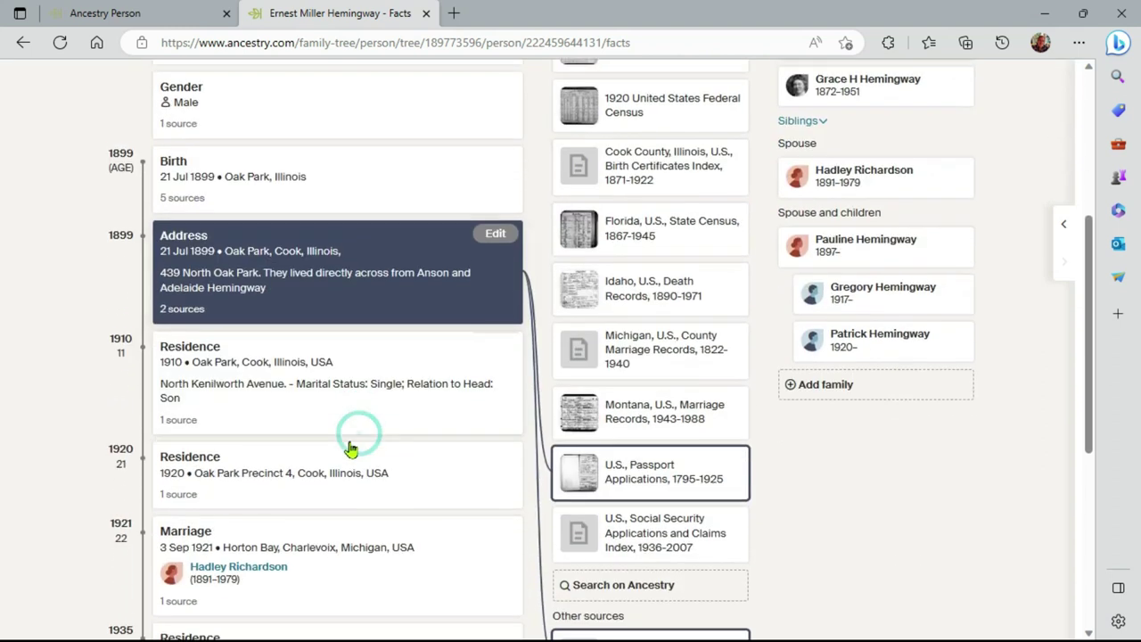
{"action": "left_click", "coordinate": [365, 375]}
{"action": "scroll", "coordinate": [363, 416], "scroll_direction": "down", "scroll_amount": 1}
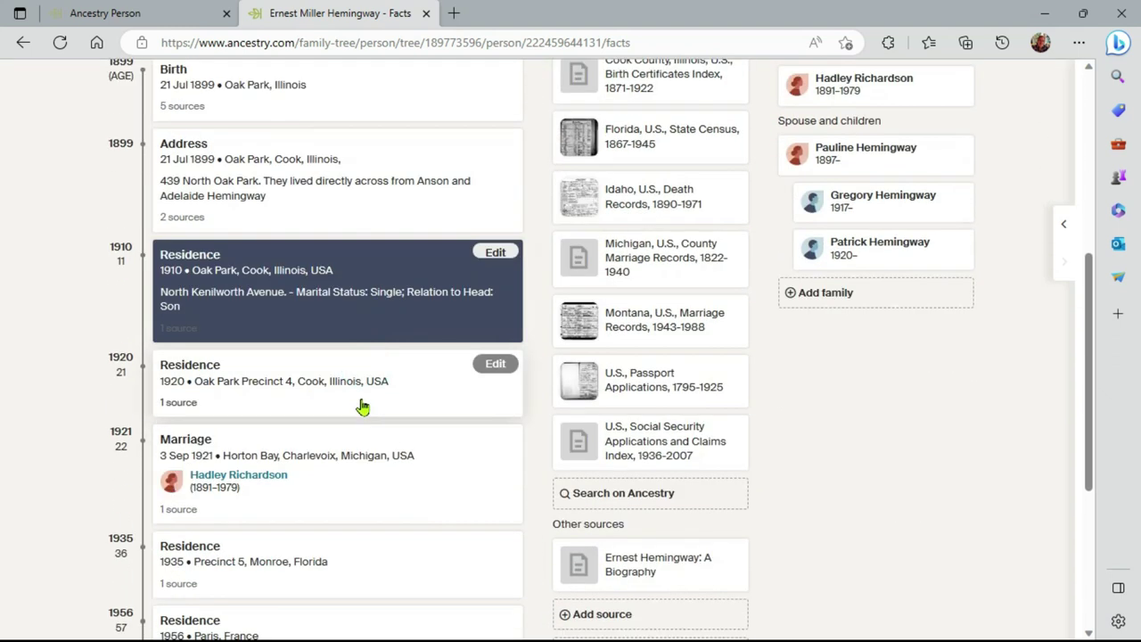
{"action": "left_click", "coordinate": [360, 399]}
{"action": "left_click", "coordinate": [366, 507]}
Check the linked sources of the 1935 and 1956 residences, the death and the son's marriage
{"action": "scroll", "coordinate": [369, 499], "scroll_direction": "down", "scroll_amount": 2}
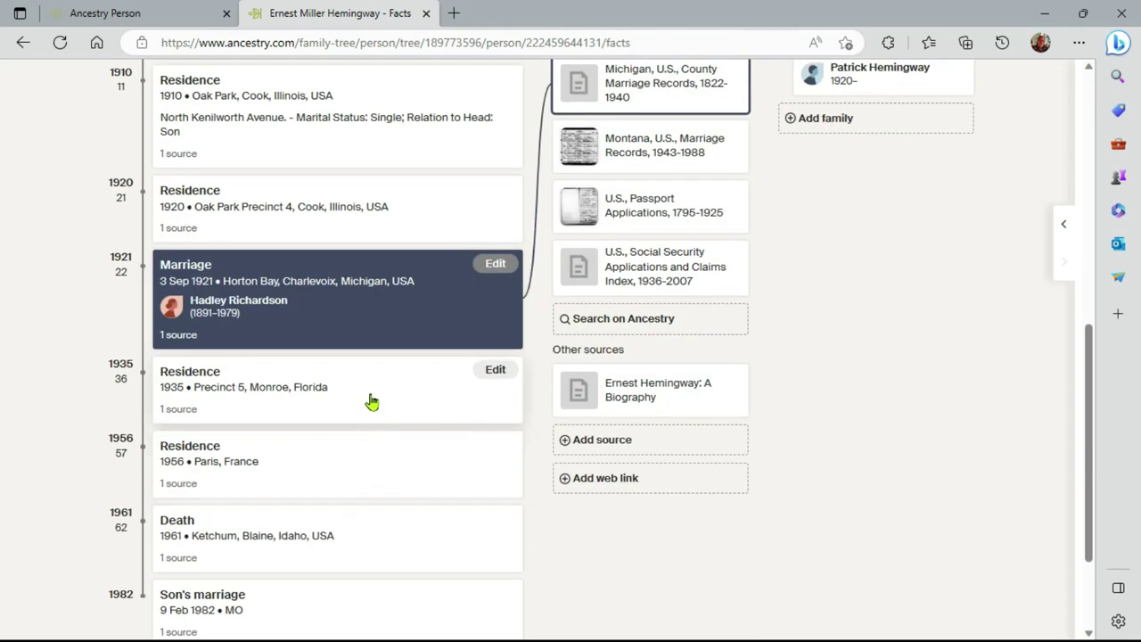
{"action": "left_click", "coordinate": [369, 392]}
{"action": "left_click", "coordinate": [365, 453]}
{"action": "scroll", "coordinate": [360, 495], "scroll_direction": "down", "scroll_amount": 1}
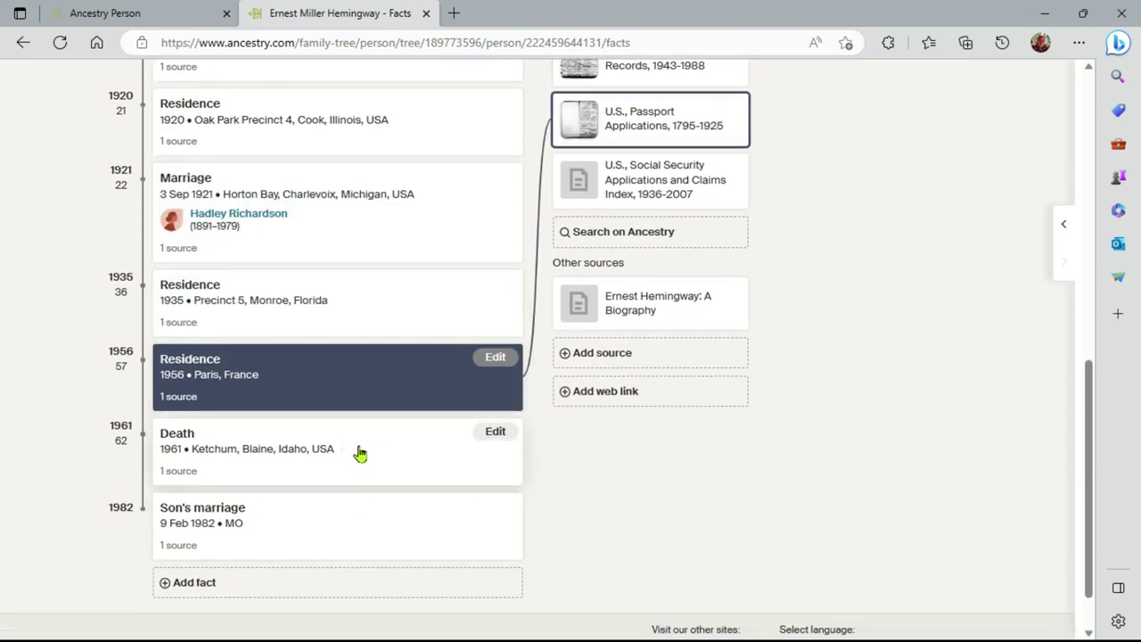
{"action": "left_click", "coordinate": [359, 446]}
{"action": "left_click", "coordinate": [351, 523]}
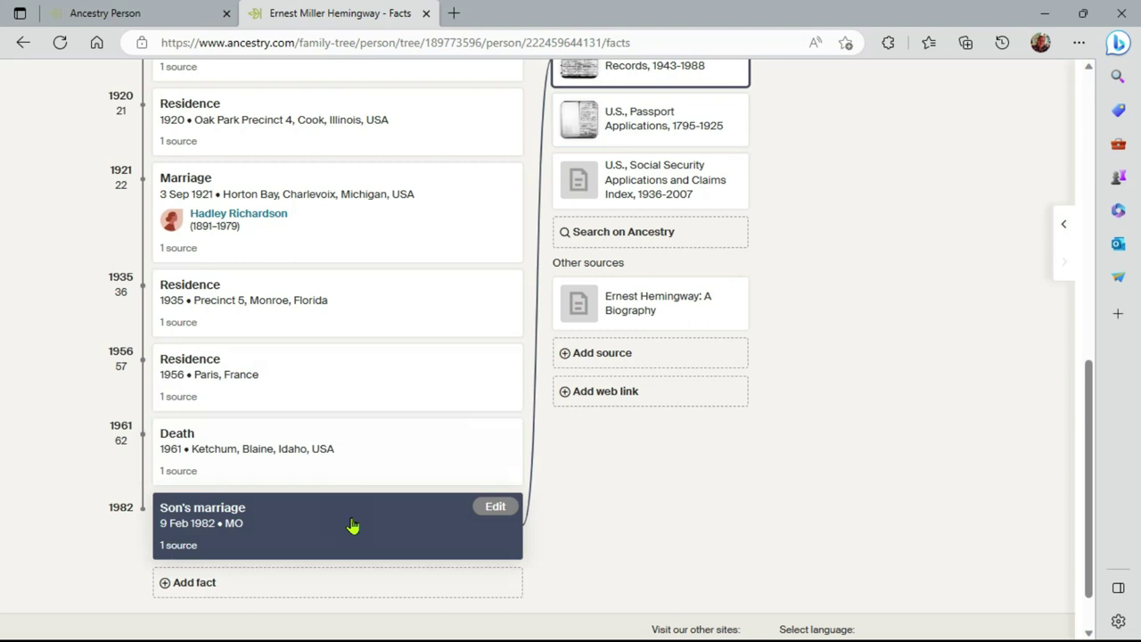
Trace the source Ernest Hemingway: A Biography back to the facts it supports along the timeline
{"action": "left_click", "coordinate": [633, 312]}
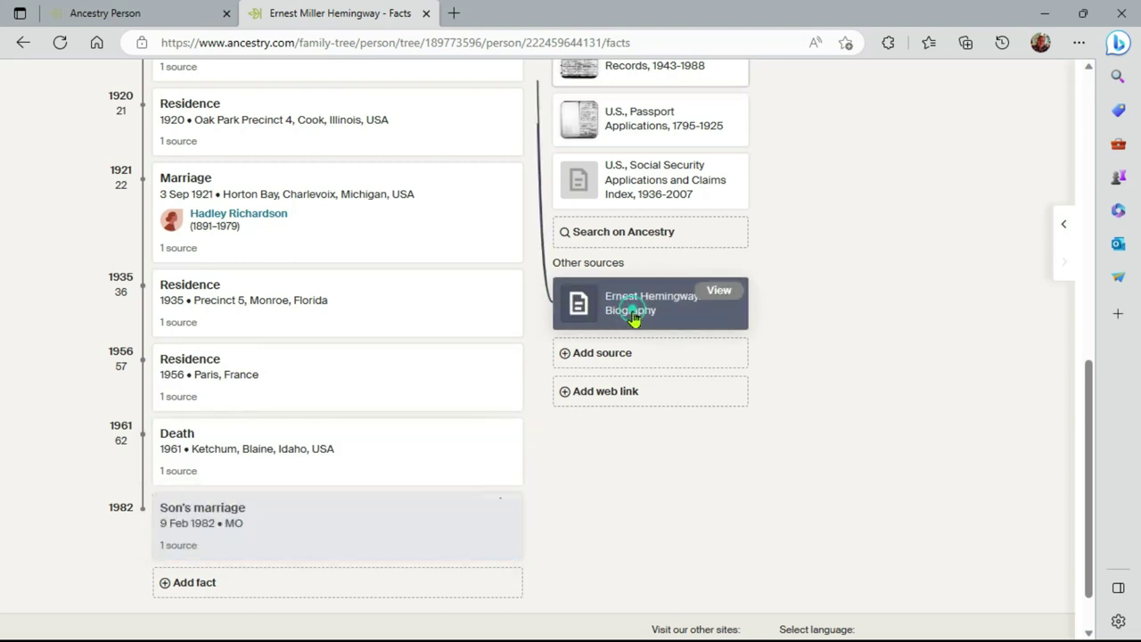
{"action": "scroll", "coordinate": [622, 268], "scroll_direction": "up", "scroll_amount": 6}
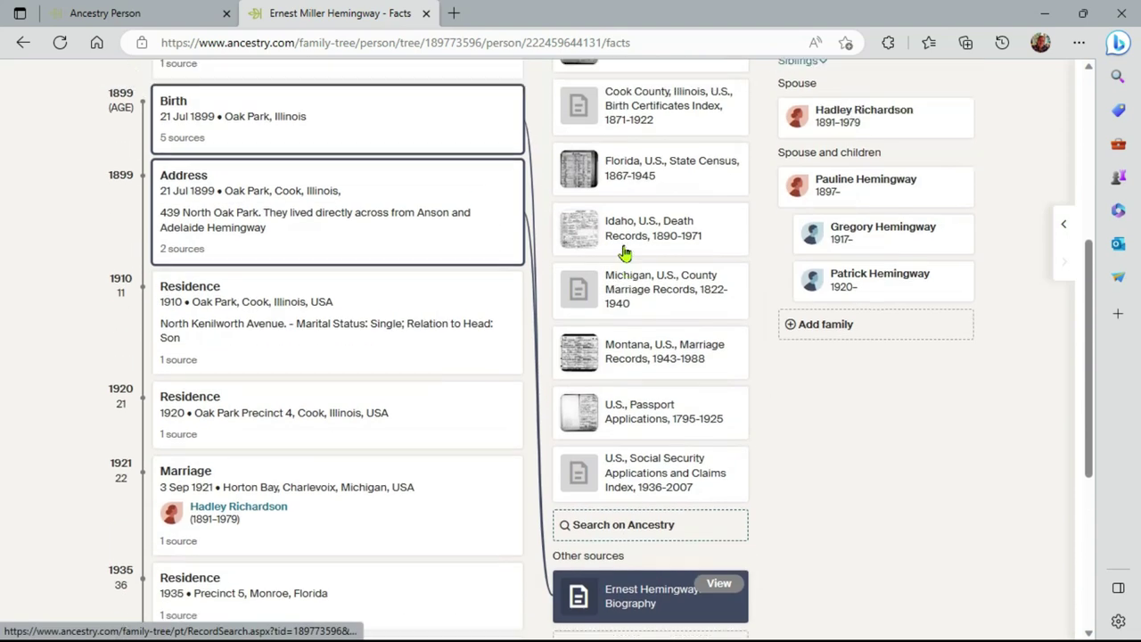